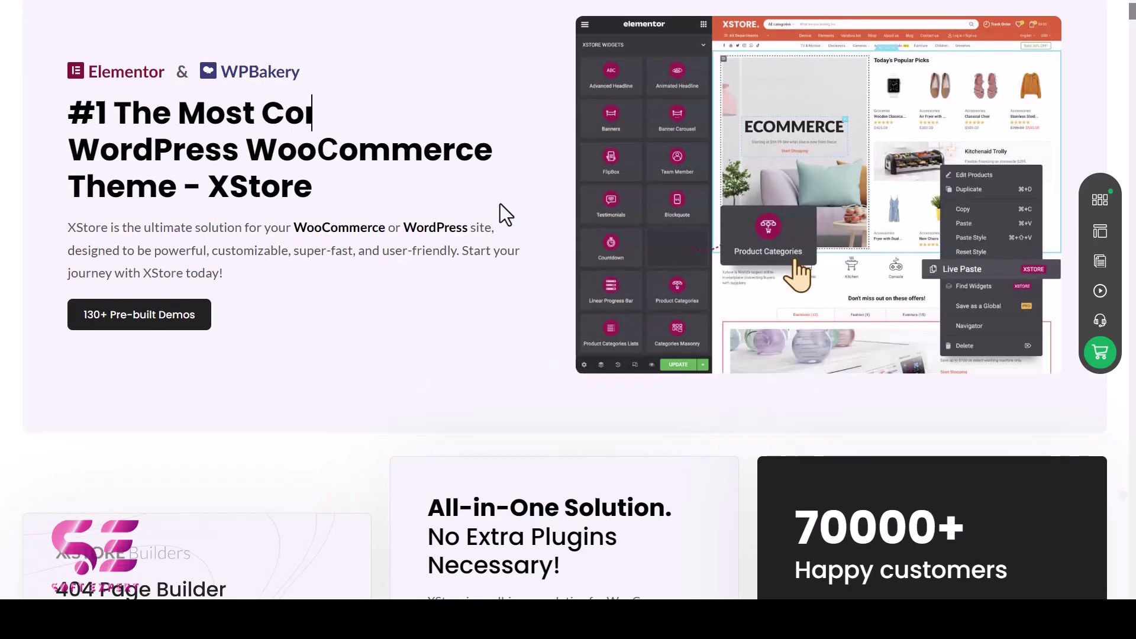
Step: Look over the XStore theme landing page, including its highlights and the prebuilt websites gallery
scroll(499, 204, down, 9)
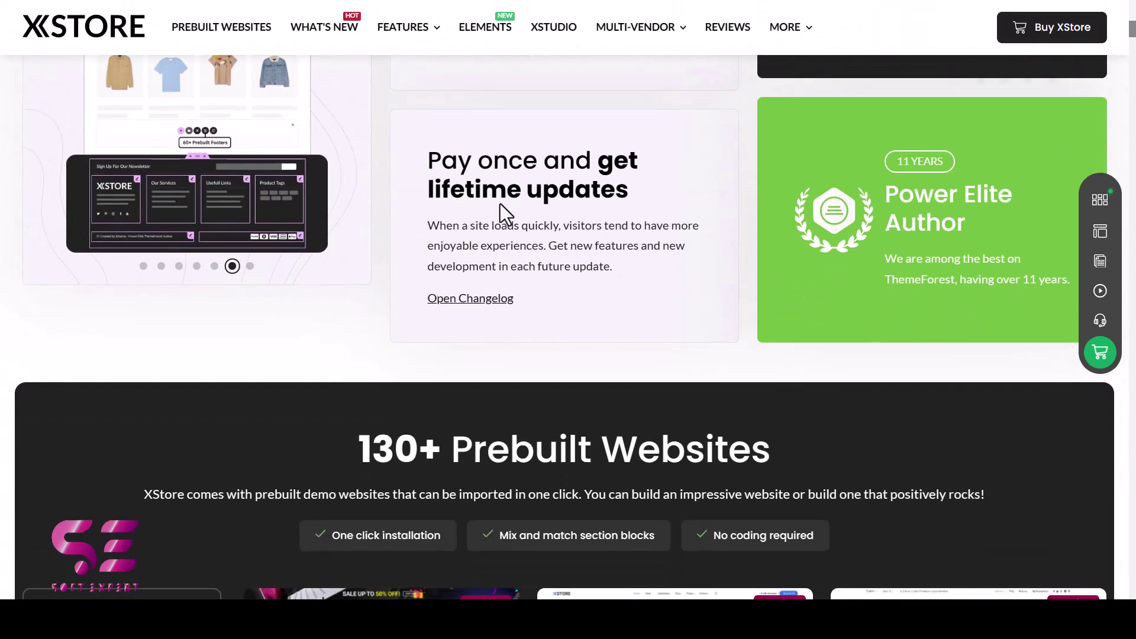
scroll(500, 203, down, 2)
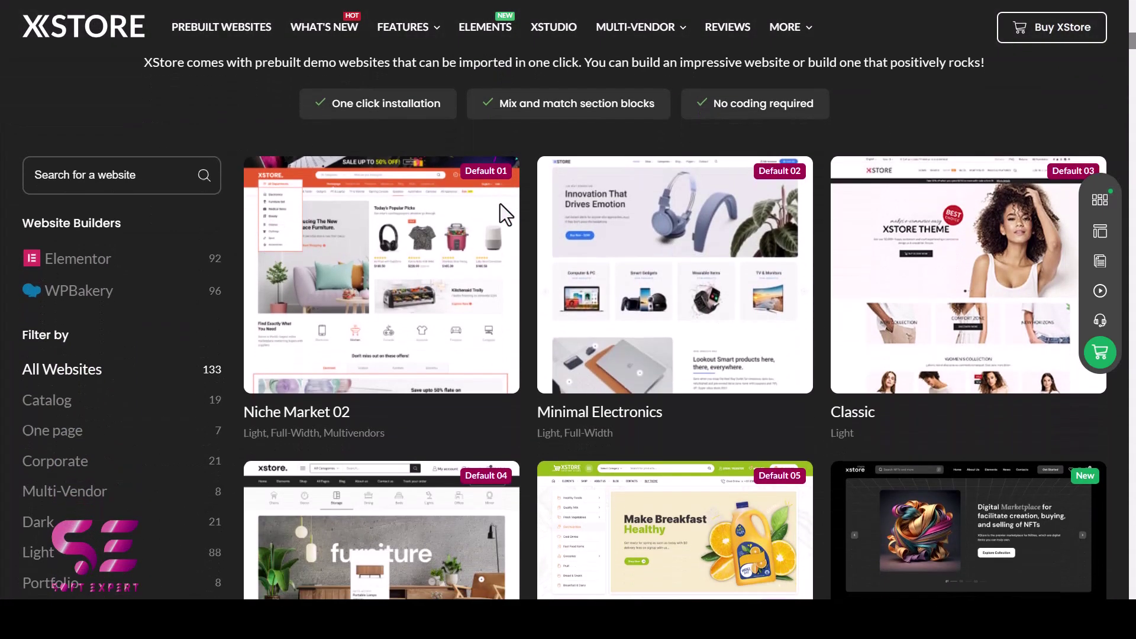
scroll(500, 204, down, 3)
scroll(356, 412, down, 9)
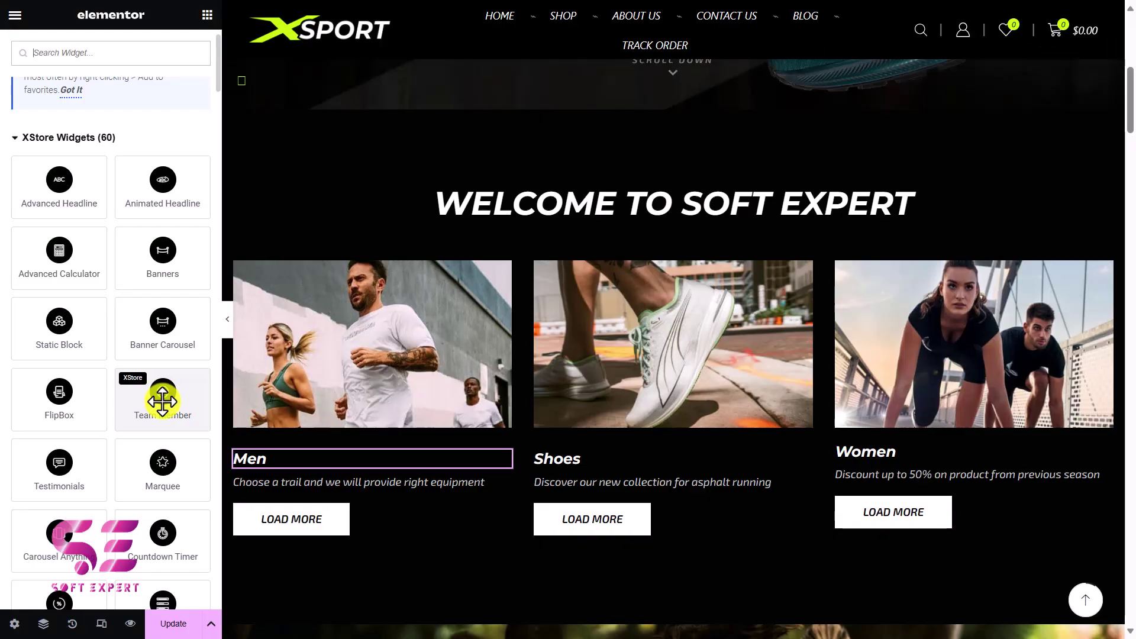
Step: Browse the XStore widgets available for the X Sport page in the Elementor editor
scroll(163, 401, down, 3)
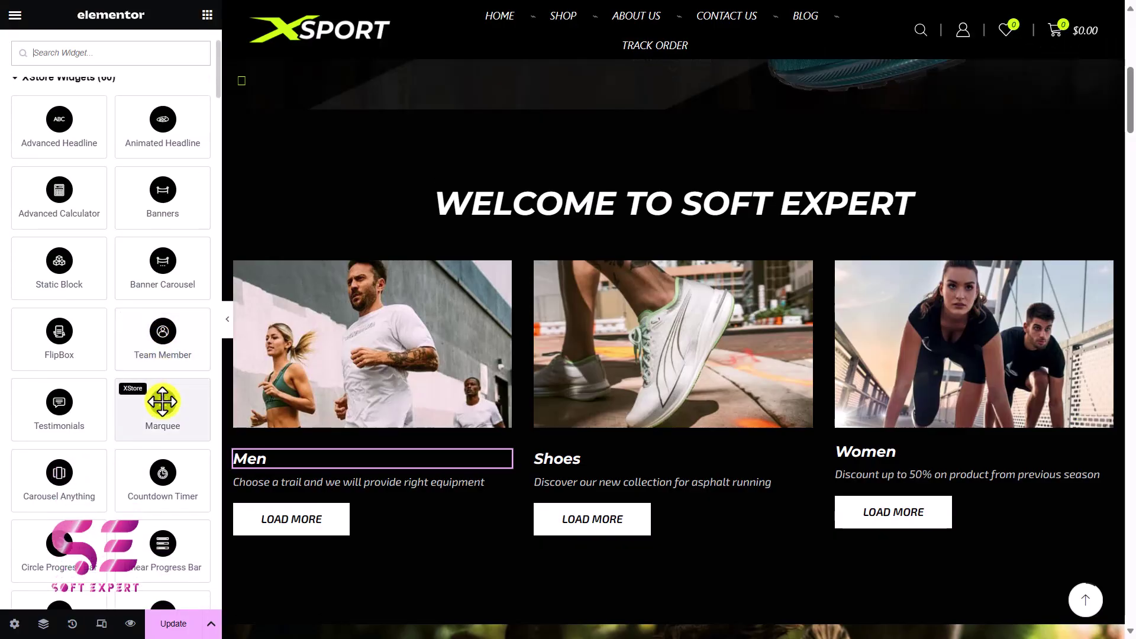
scroll(64, 489, down, 2)
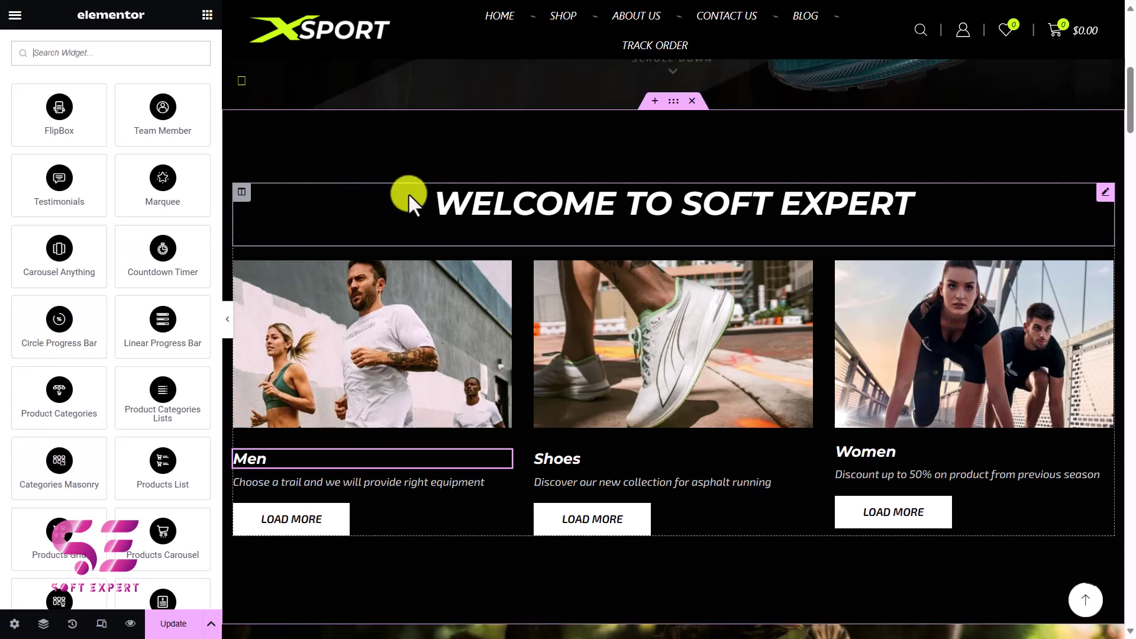
scroll(659, 284, down, 5)
scroll(660, 284, down, 3)
Step: Try the List layout on the What's New product slider and restore the Grid layout
click(157, 271)
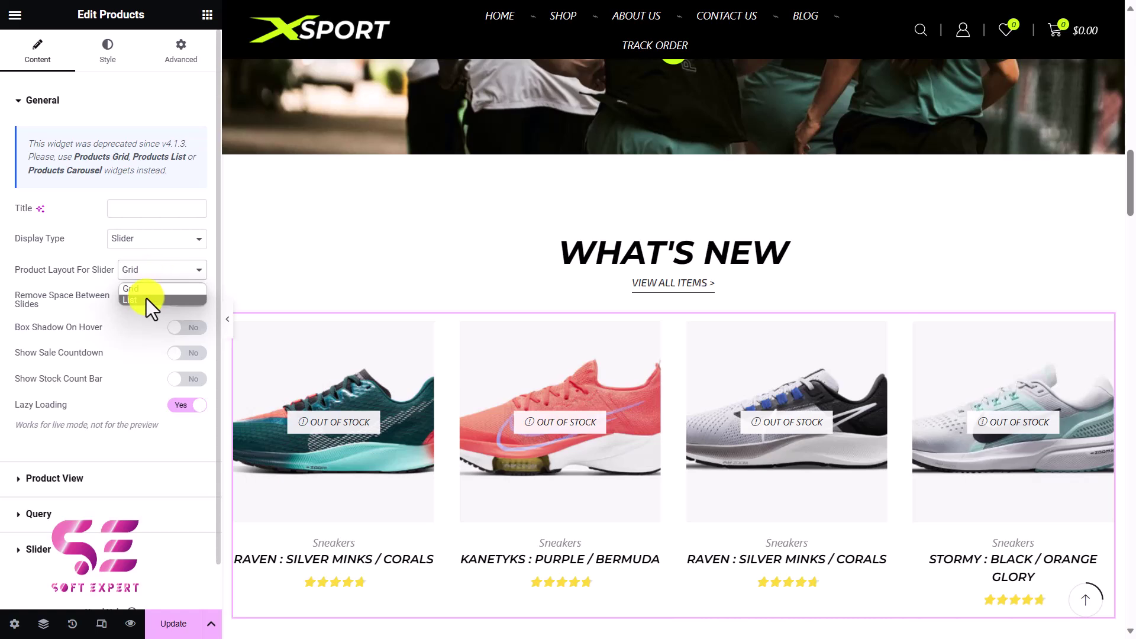
click(147, 299)
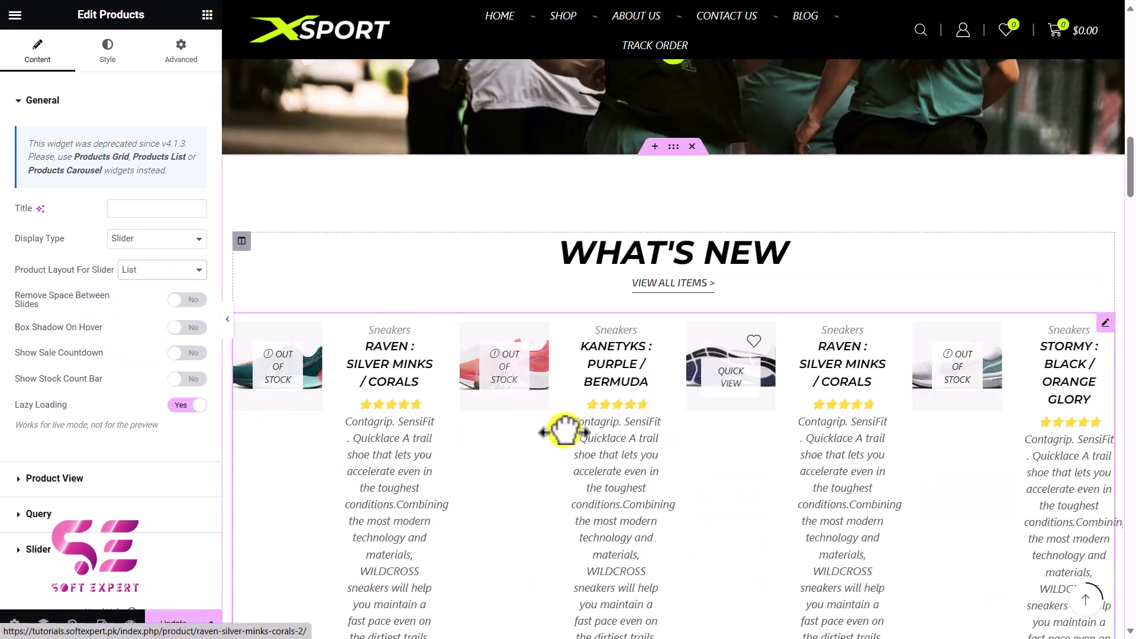
click(163, 272)
click(154, 289)
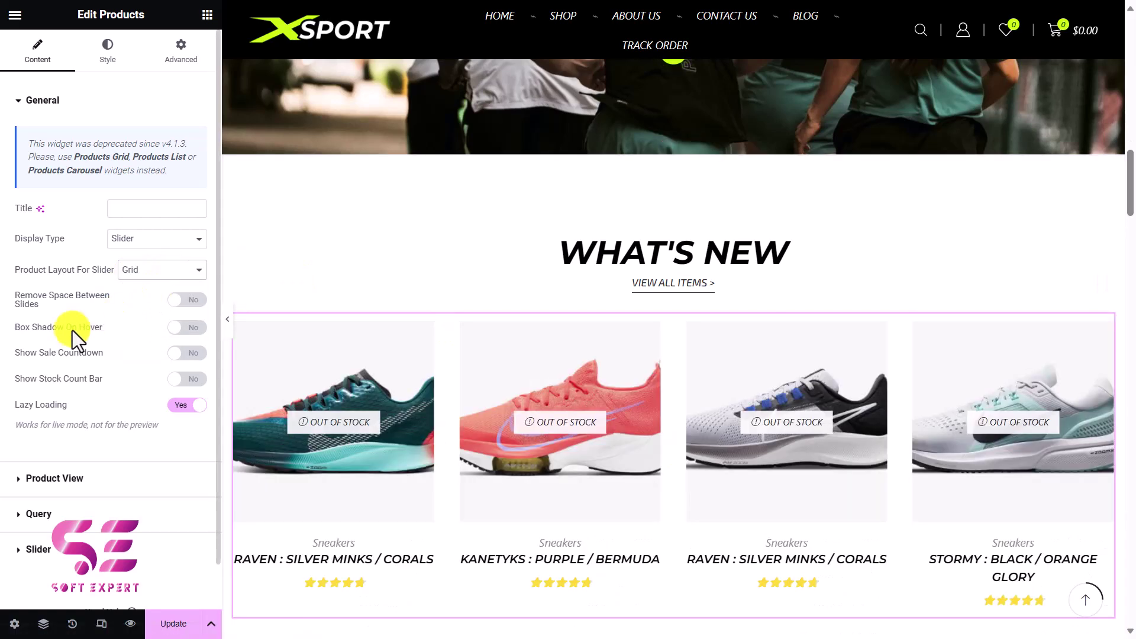
Step: Turn on the box shadow on hover for the What's New product slider
click(178, 329)
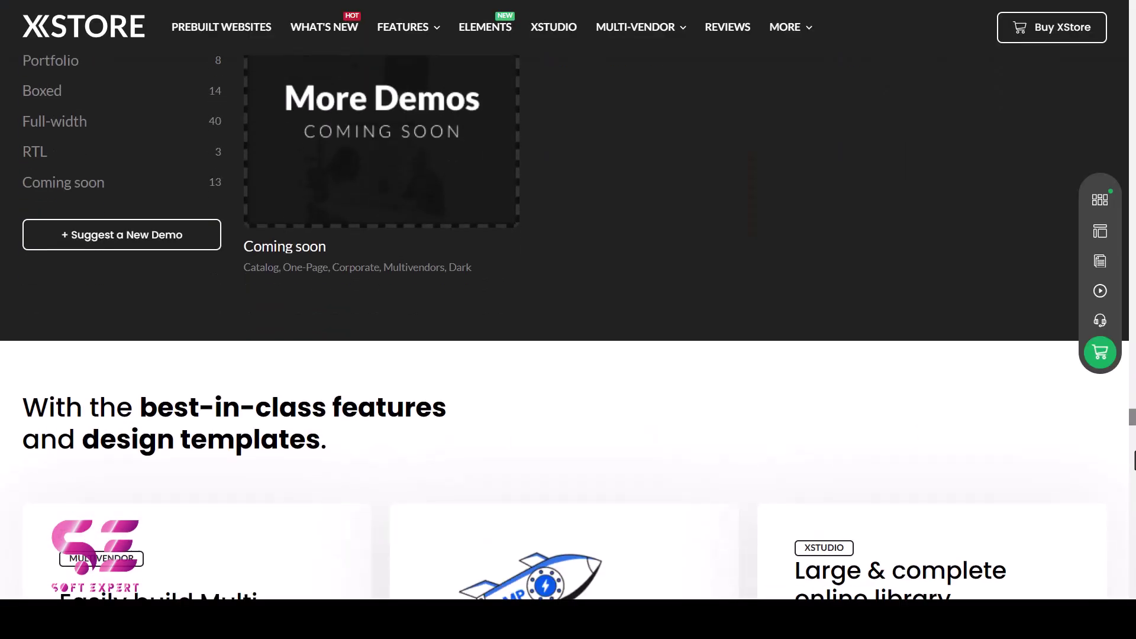
Step: Examine the store features, available elements and professional features on the XStore landing page
scroll(568, 325, down, 10)
scroll(568, 325, down, 15)
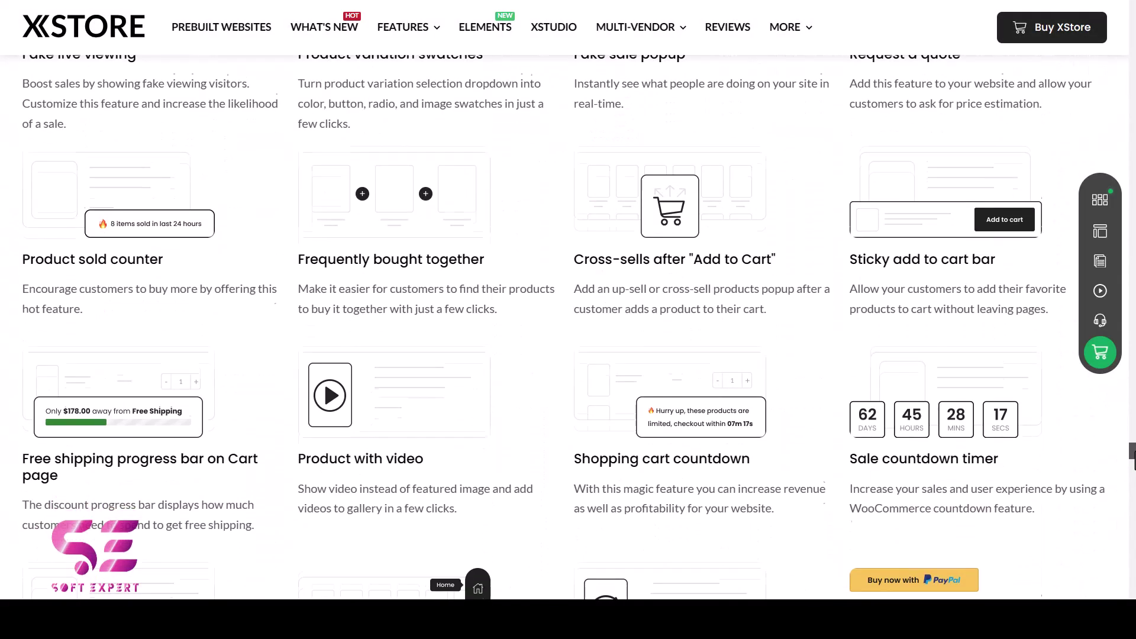
scroll(1076, 432, down, 3)
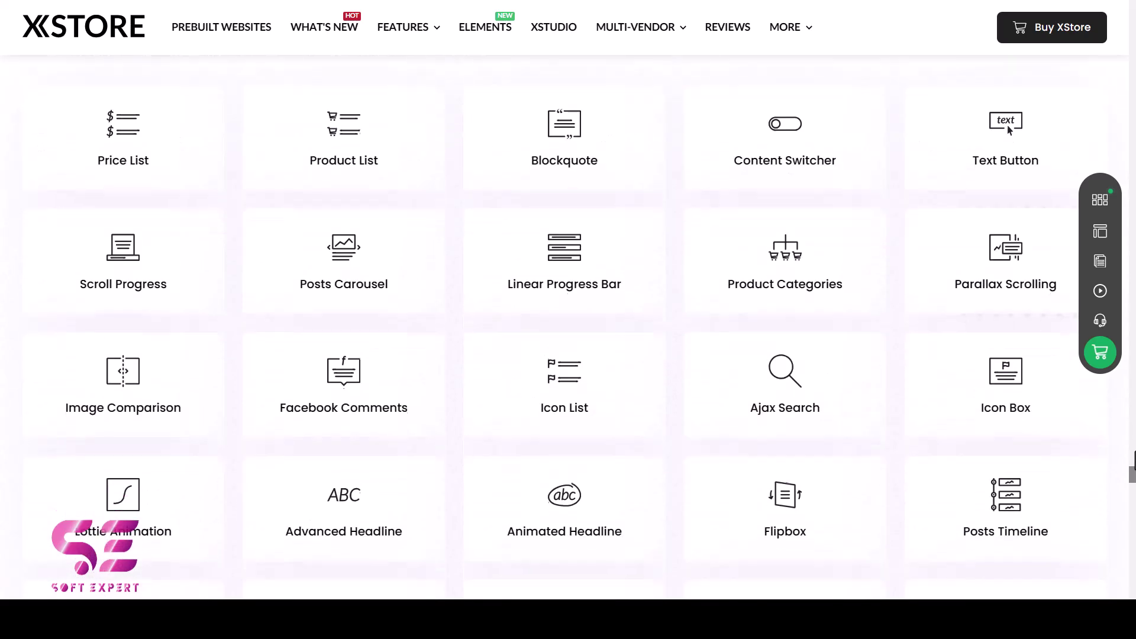
scroll(1087, 536, down, 12)
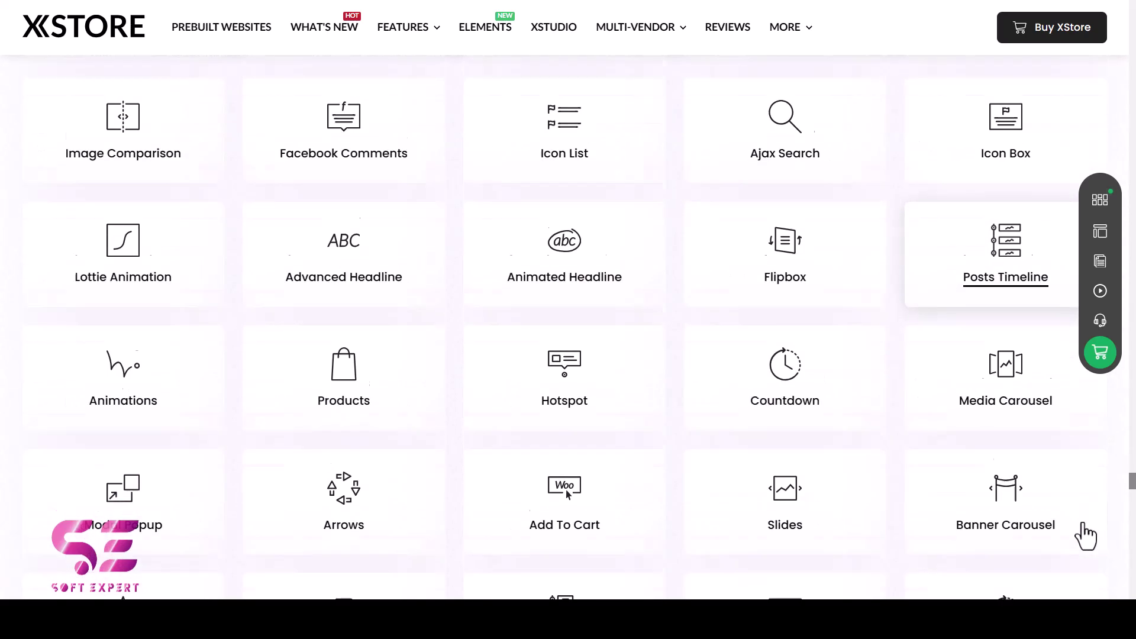
scroll(1086, 535, down, 13)
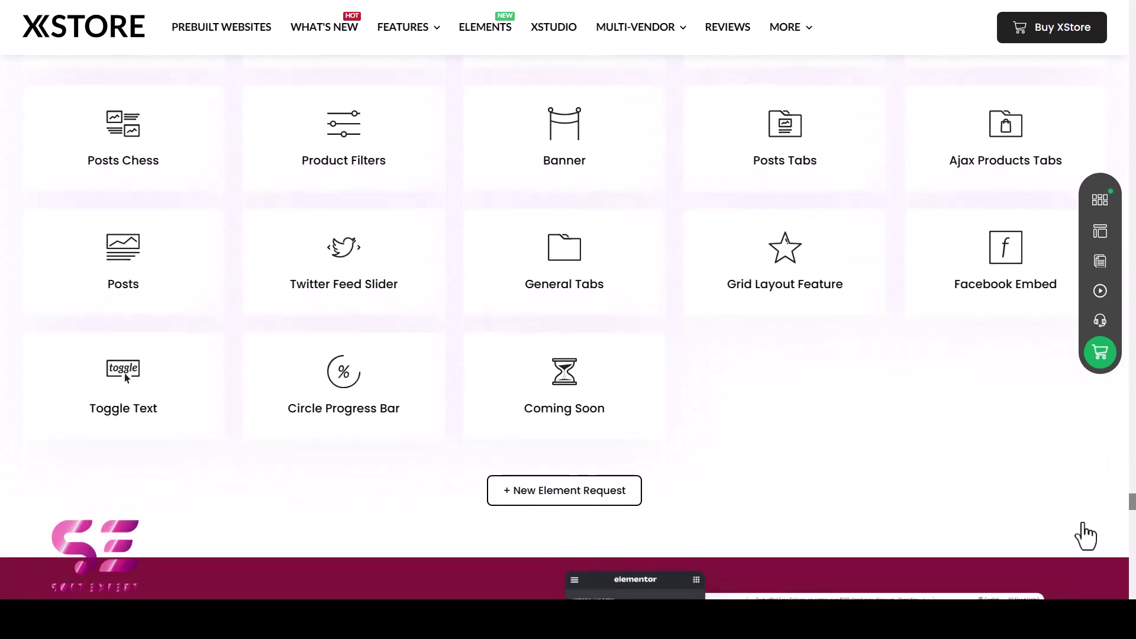
scroll(1087, 535, down, 11)
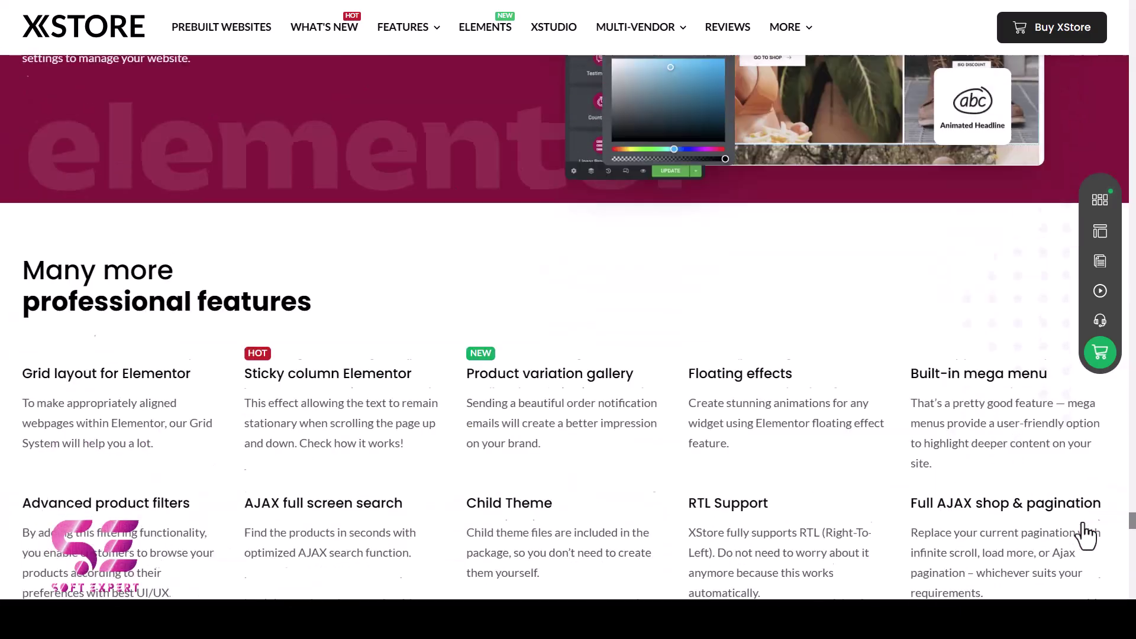
scroll(1087, 536, down, 8)
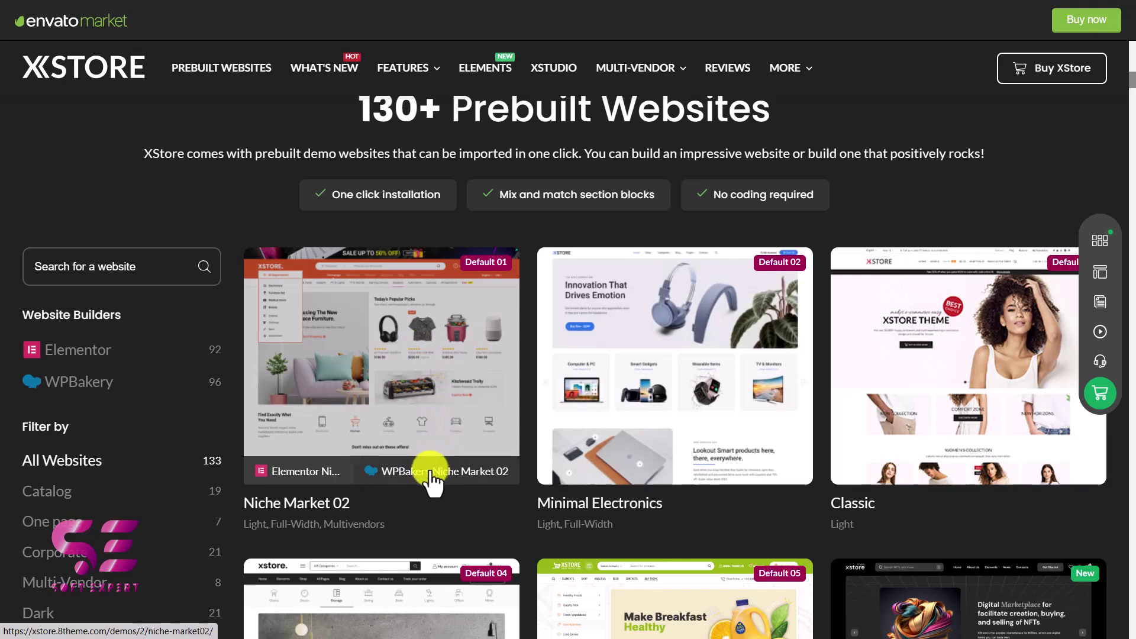
Step: Browse the gallery of XStore prebuilt websites to compare the demo designs across all categories
scroll(328, 480, down, 1)
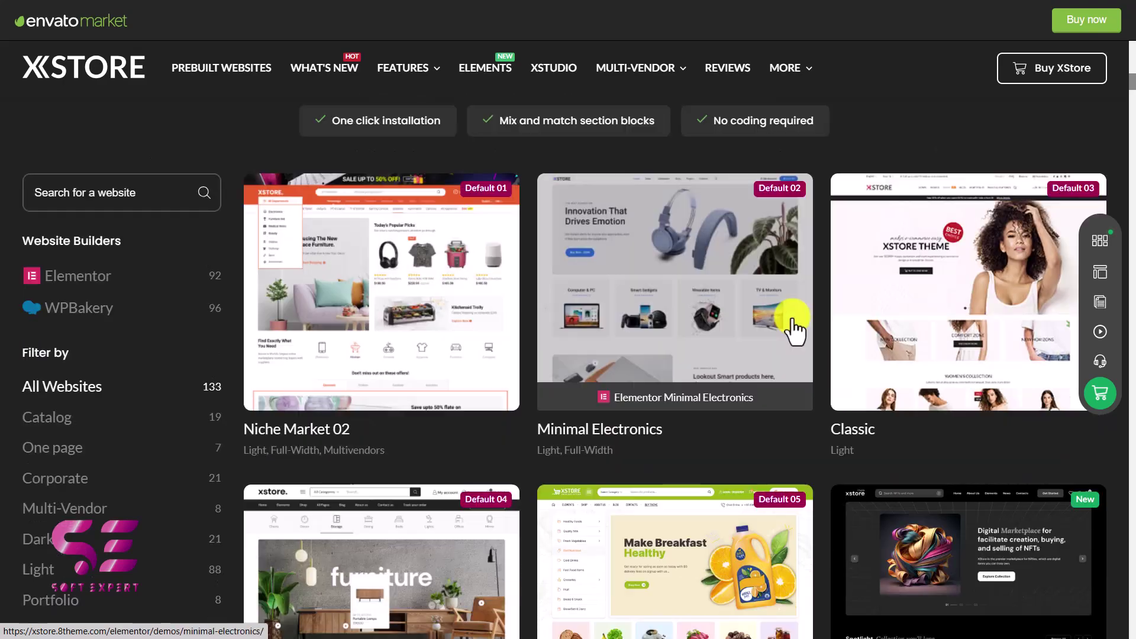
scroll(435, 530, down, 7)
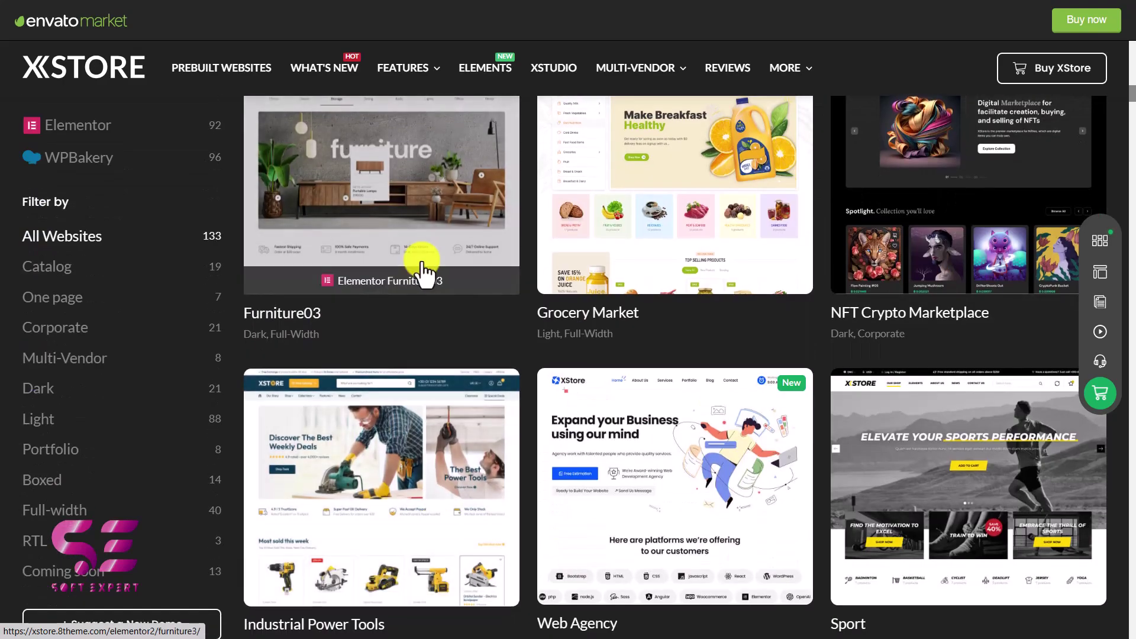
scroll(873, 235, down, 2)
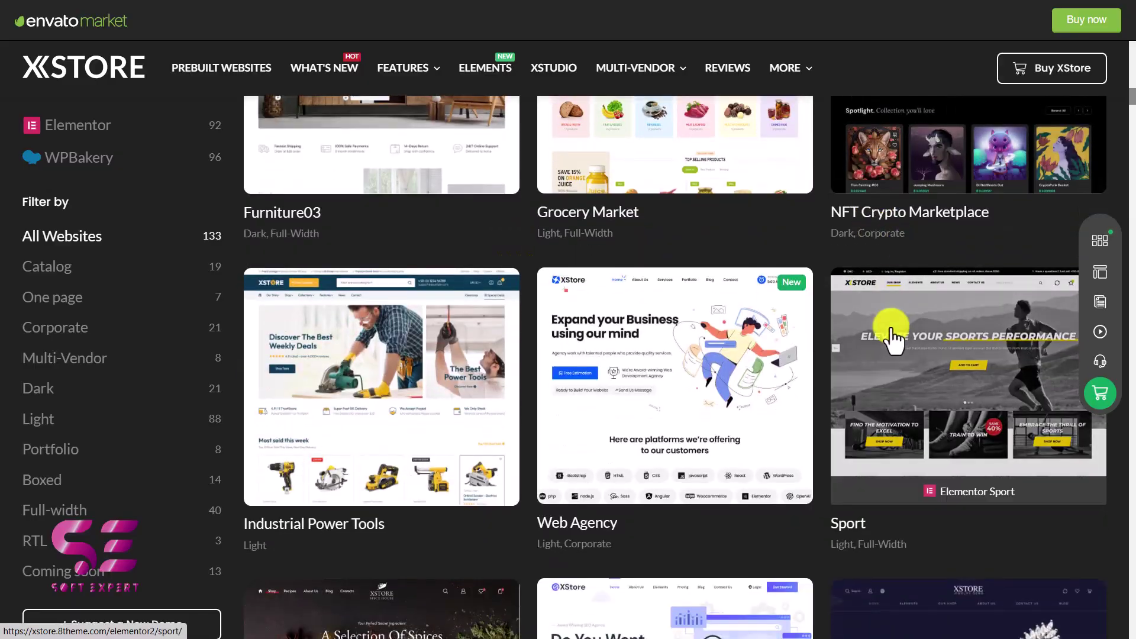
scroll(680, 266, down, 10)
scroll(677, 258, down, 20)
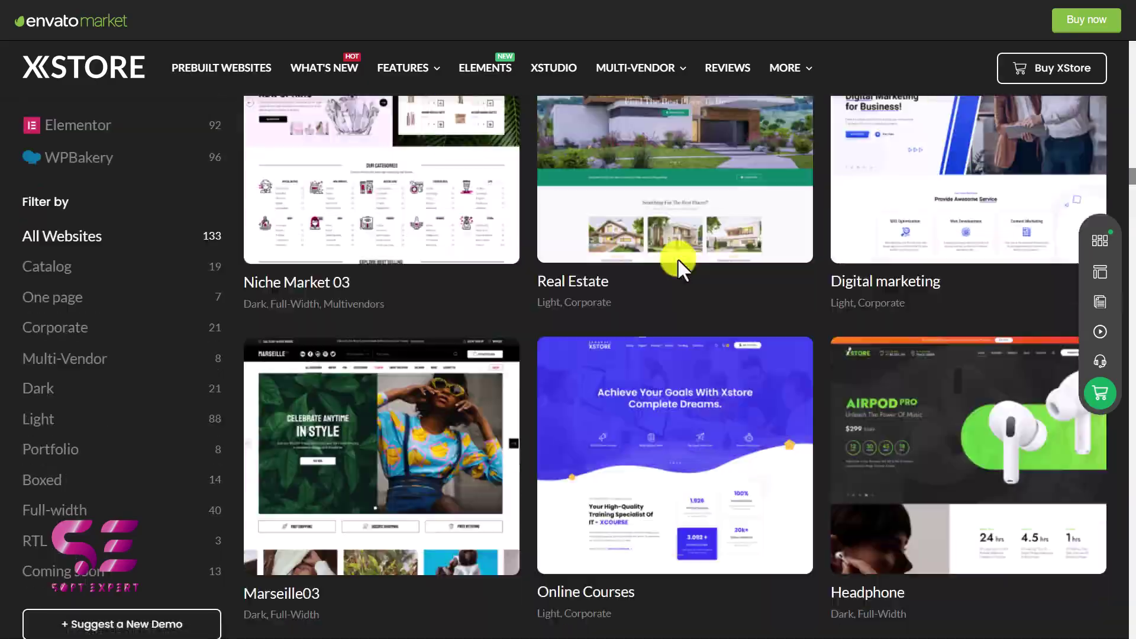
scroll(678, 260, down, 15)
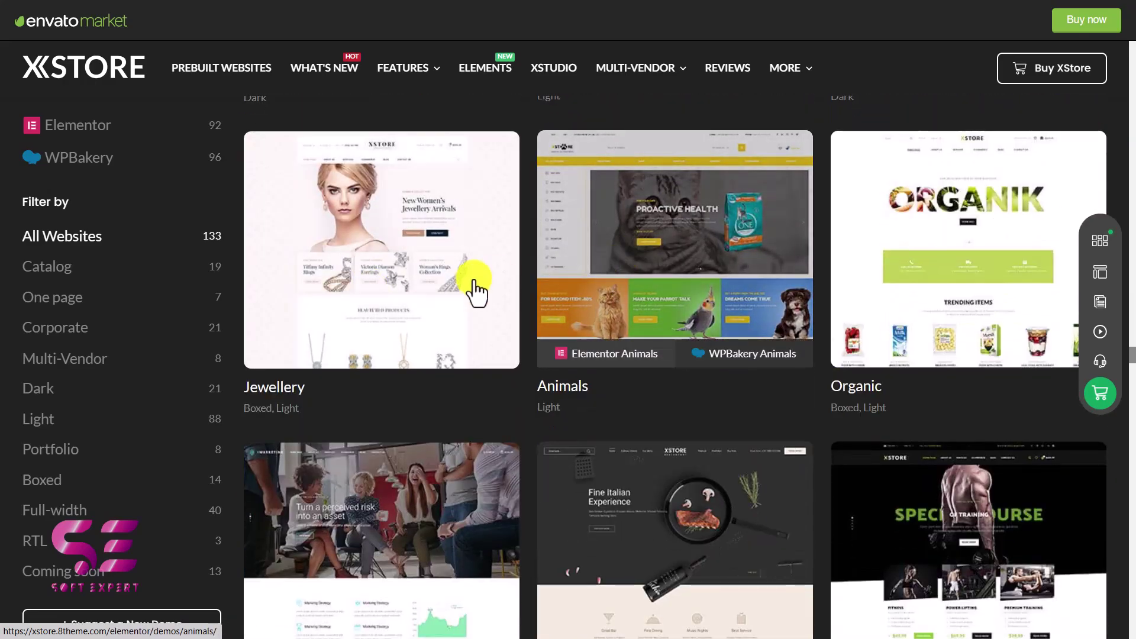
scroll(705, 322, down, 10)
scroll(705, 328, down, 10)
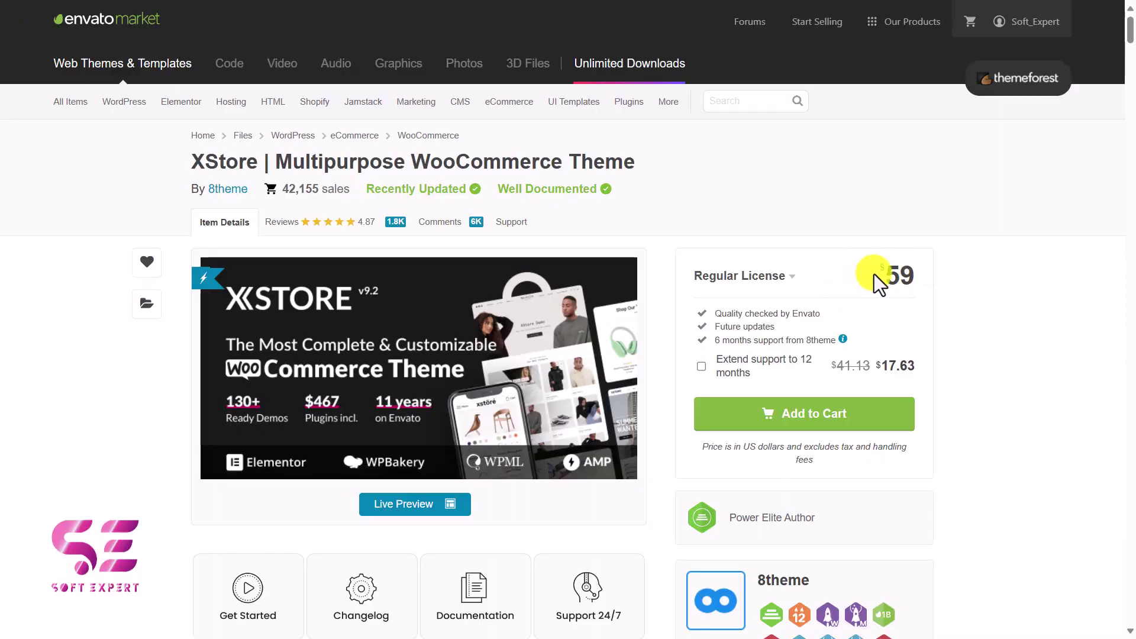
Step: Review the XStore item page on ThemeForest, including its page builders for product archive, cart, single product, checkout and 404 pages
scroll(567, 520, down, 9)
scroll(567, 521, down, 12)
scroll(567, 520, up, 4)
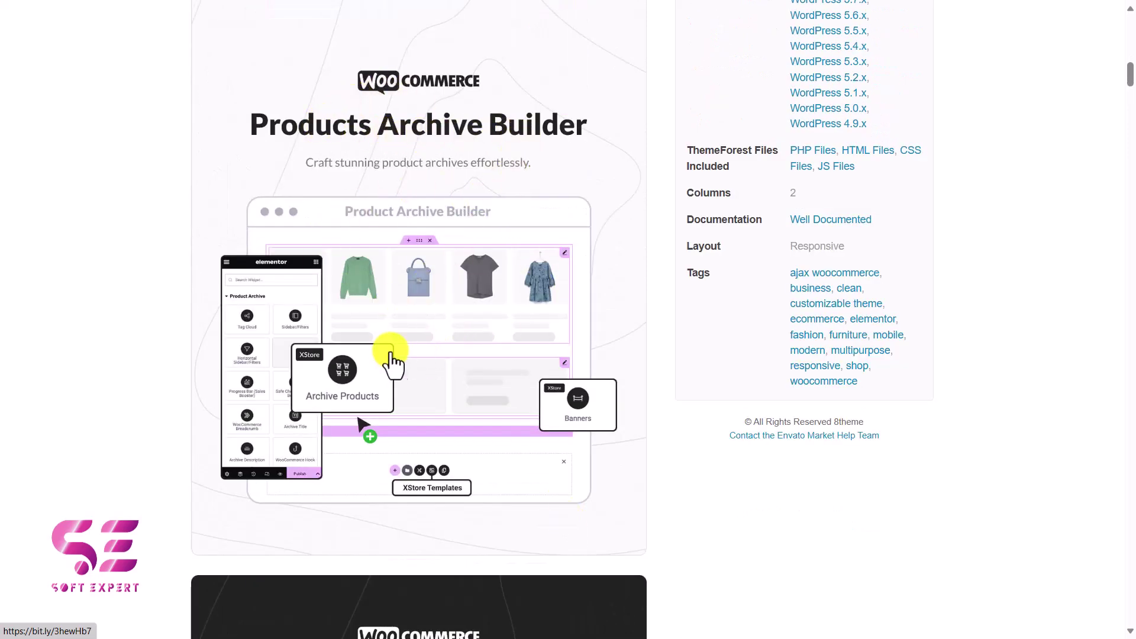
scroll(391, 358, down, 9)
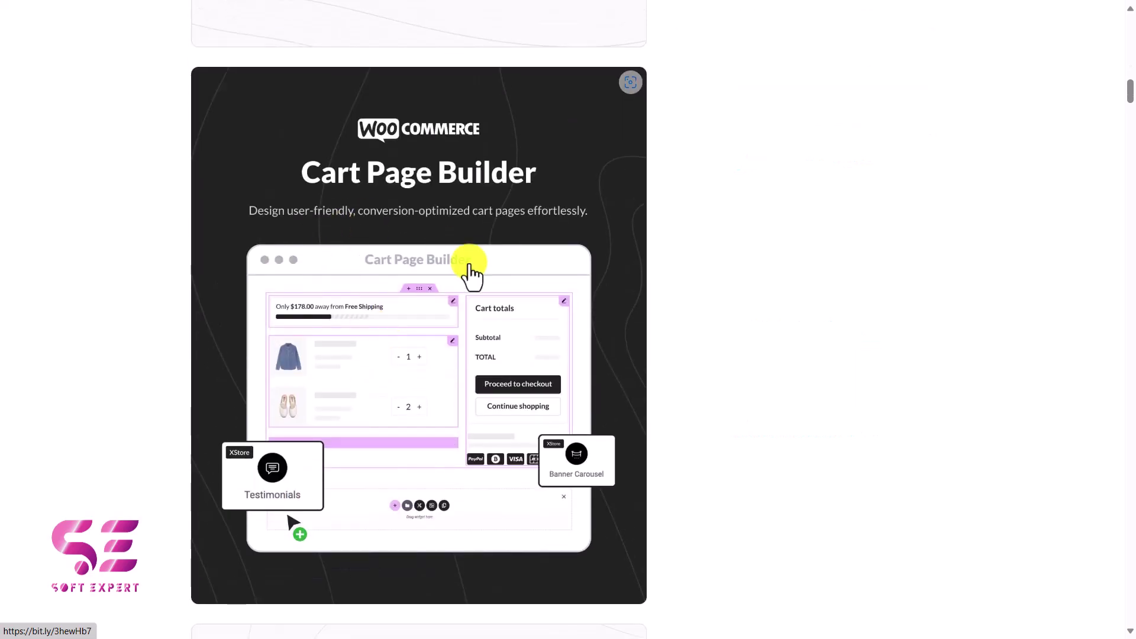
scroll(472, 276, down, 10)
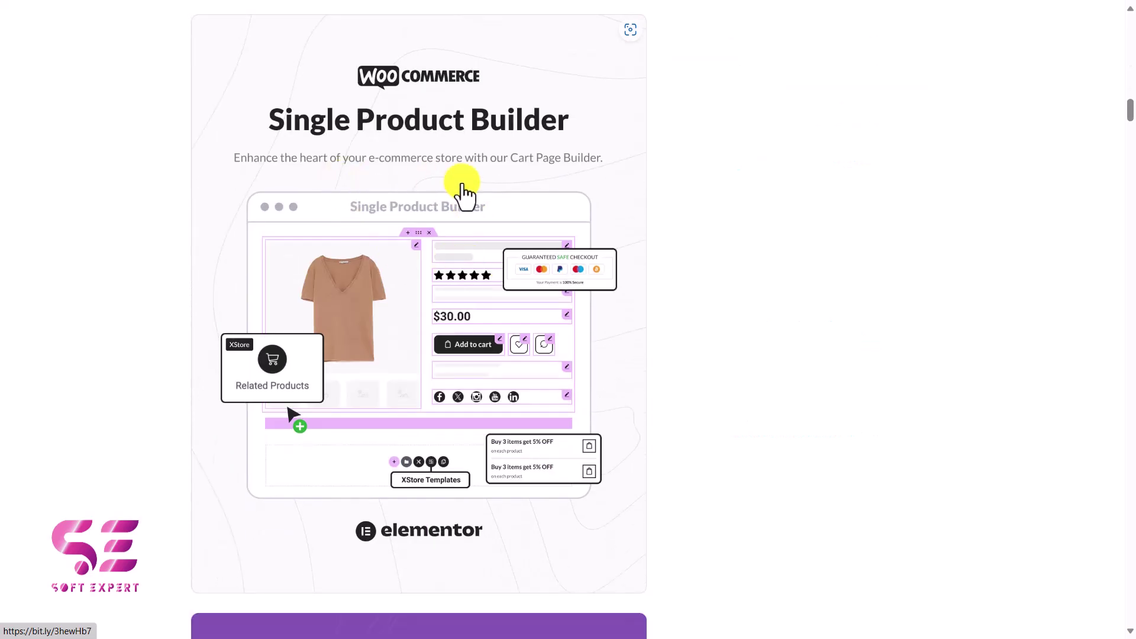
scroll(465, 192, down, 10)
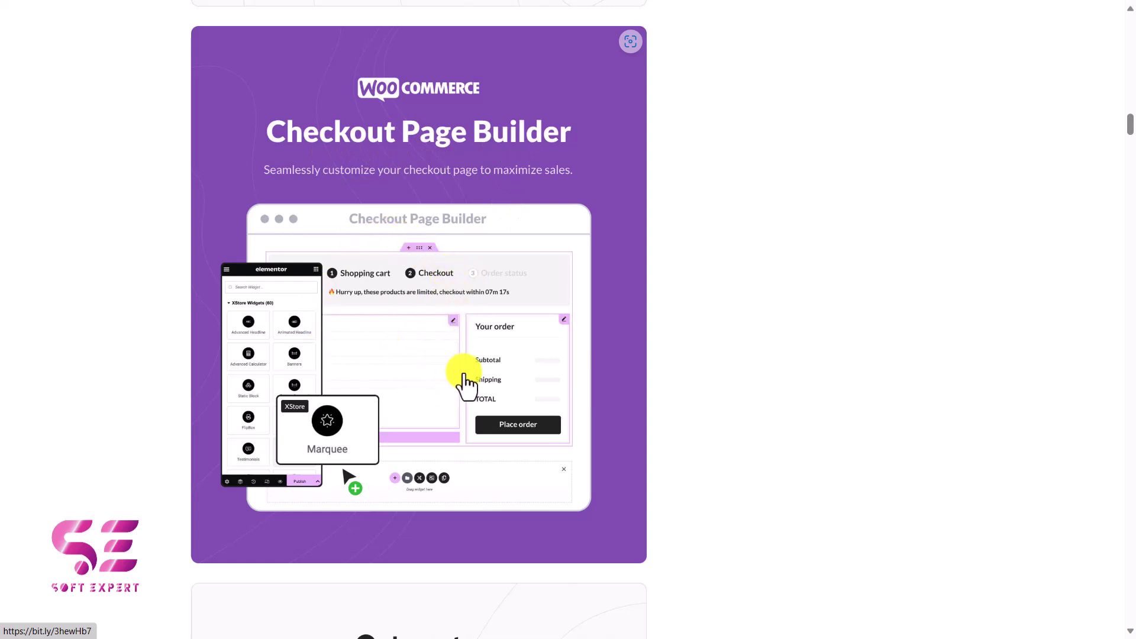
scroll(466, 384, down, 10)
scroll(536, 376, down, 8)
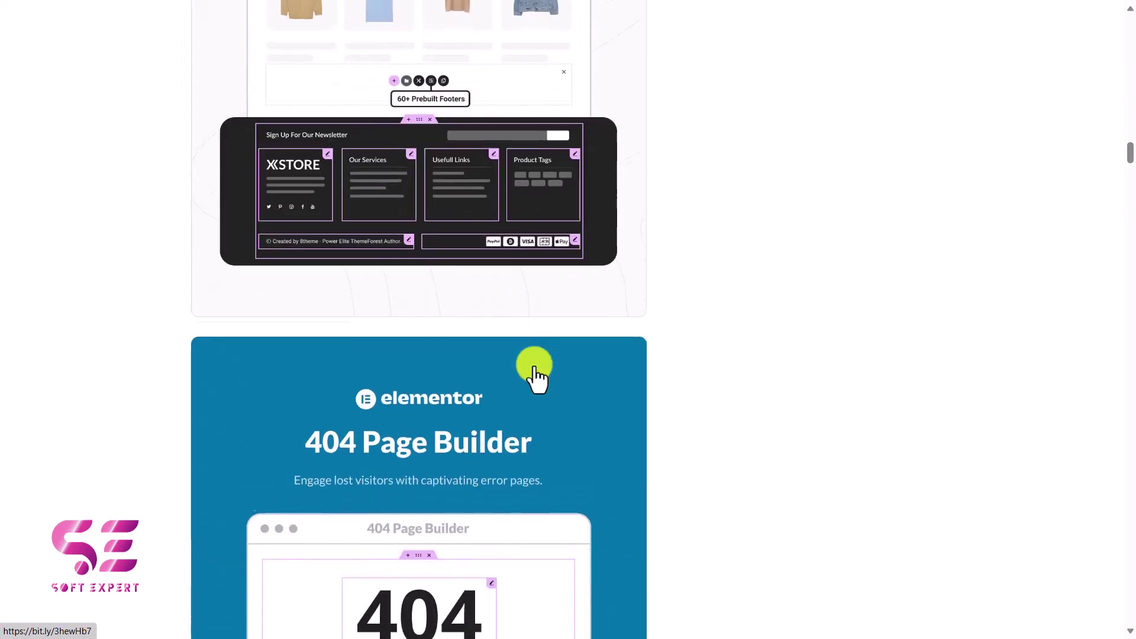
scroll(565, 415, down, 16)
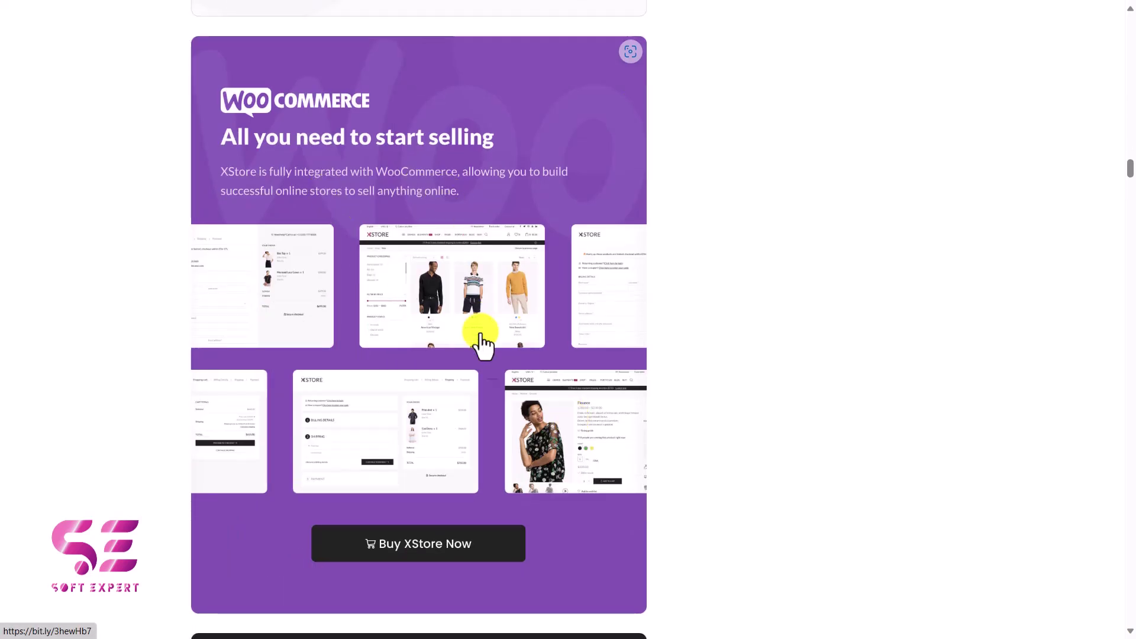
Step: Read the six reasons for buying XStore and its prebuilt websites showcase in the ThemeForest item description
scroll(487, 354, down, 10)
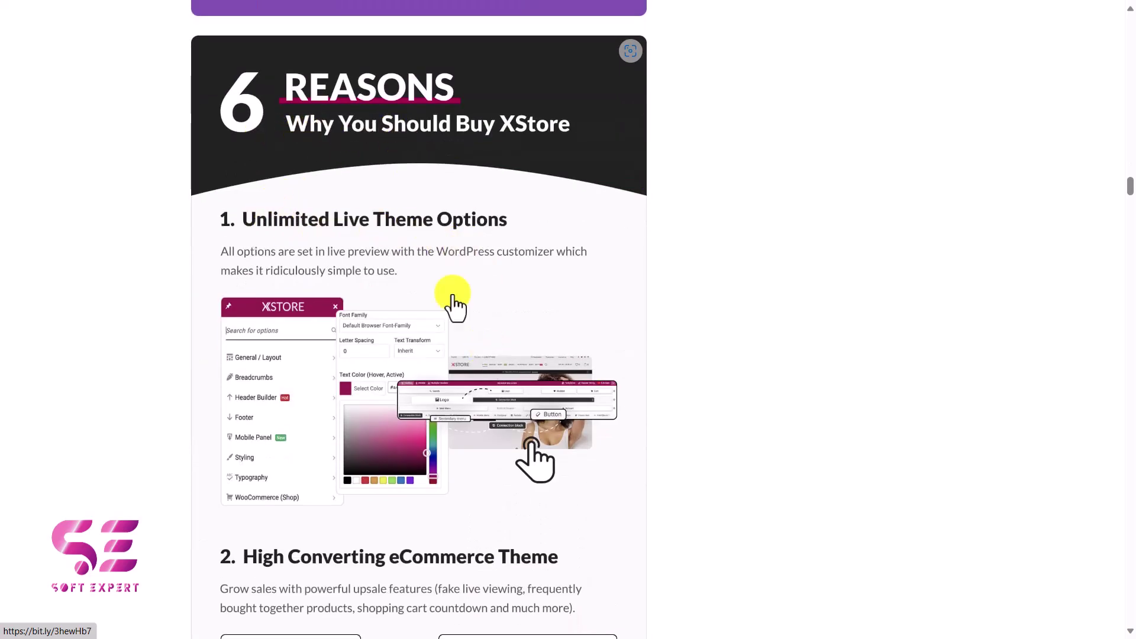
scroll(463, 265, down, 7)
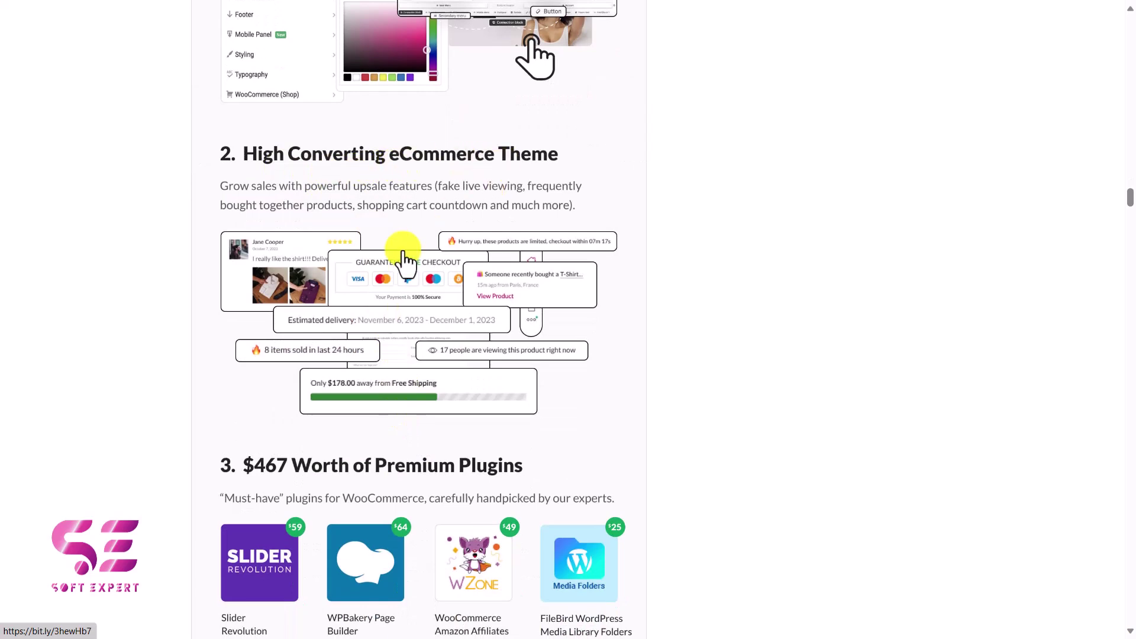
scroll(443, 299, down, 5)
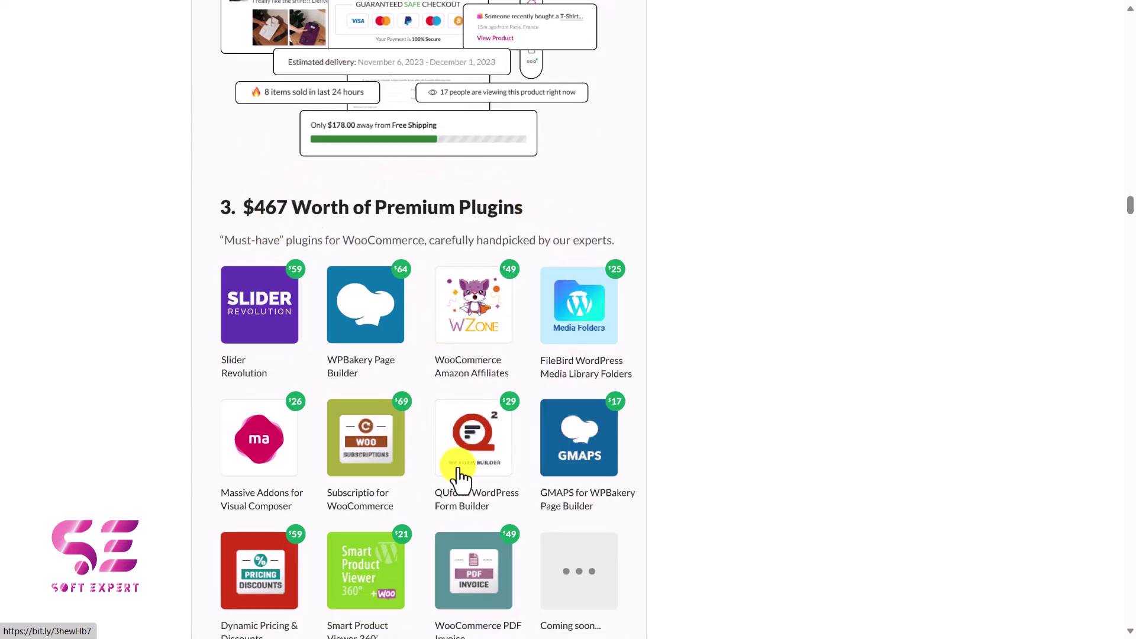
scroll(466, 474, down, 10)
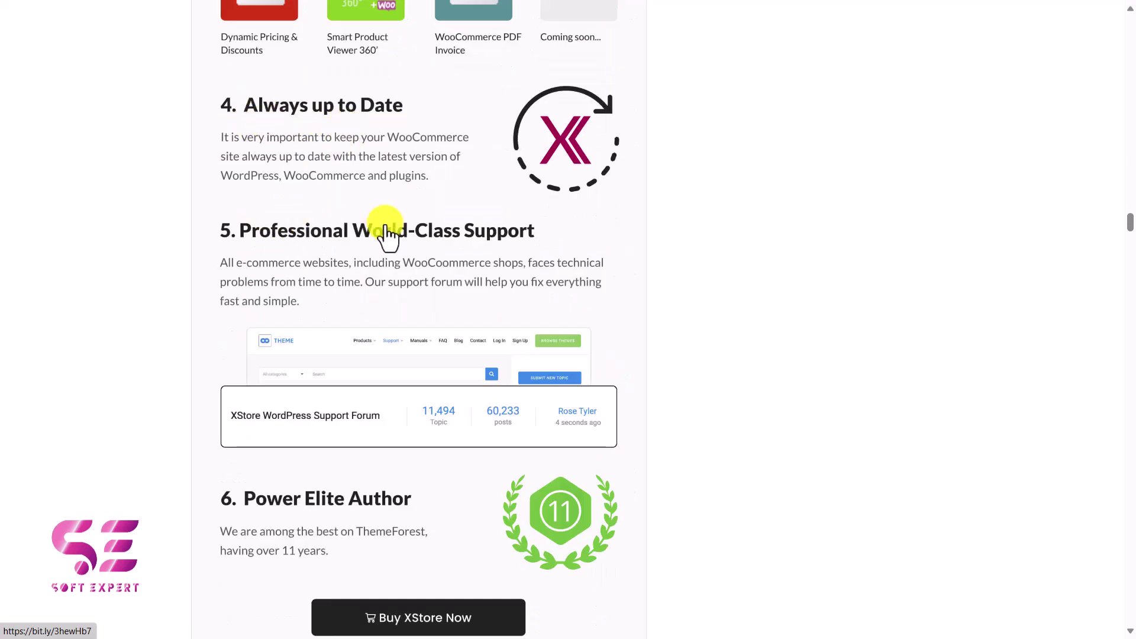
scroll(451, 243, down, 12)
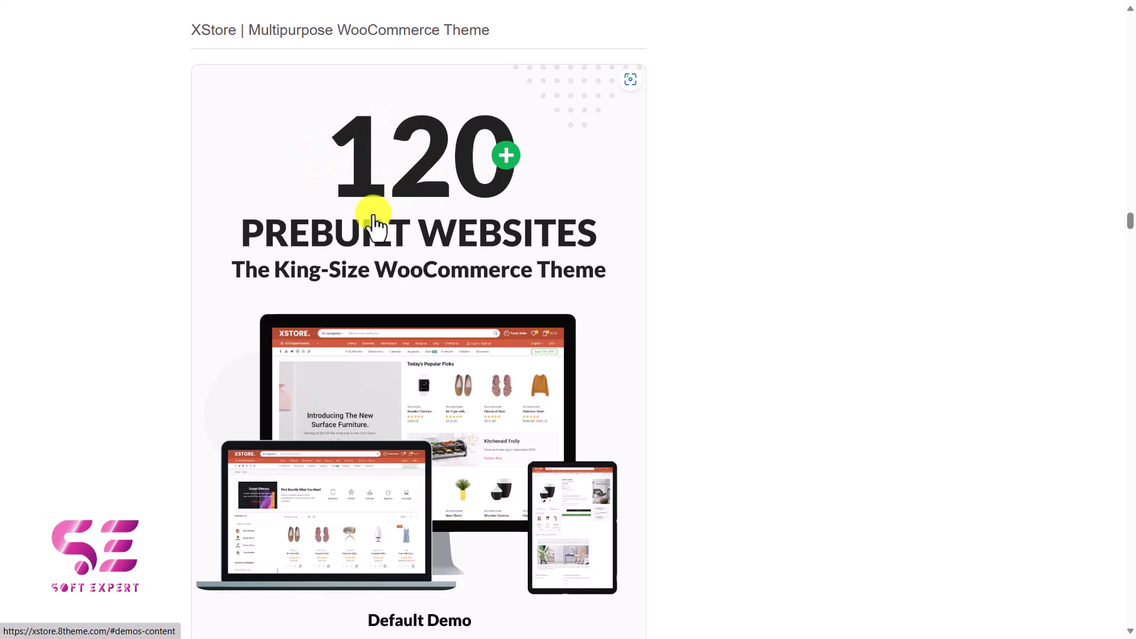
scroll(374, 224, down, 15)
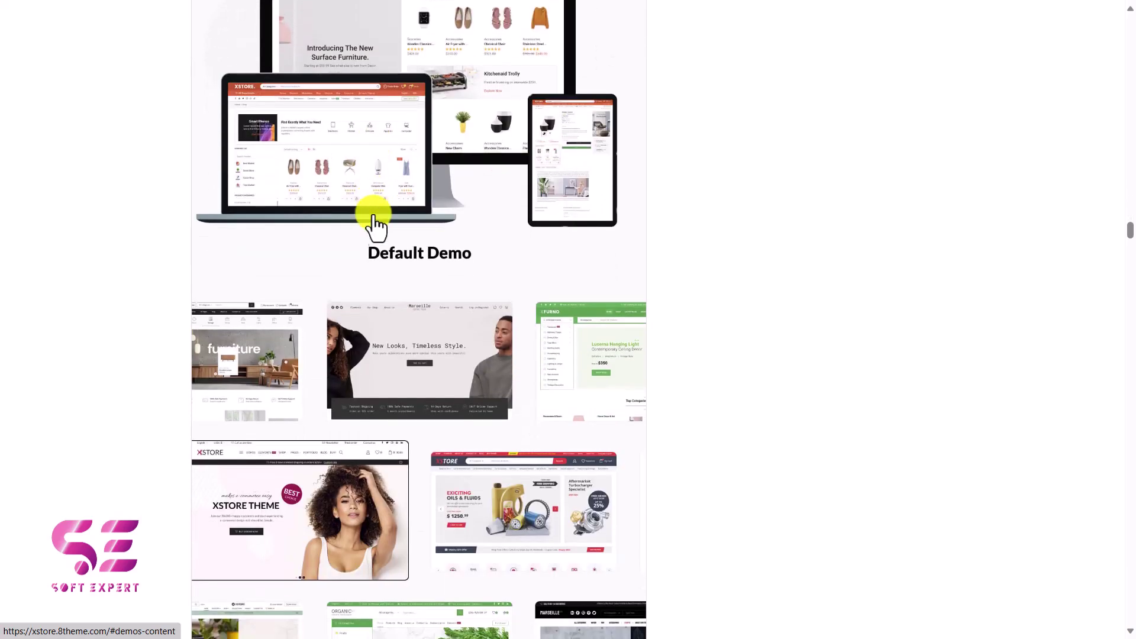
scroll(374, 225, down, 7)
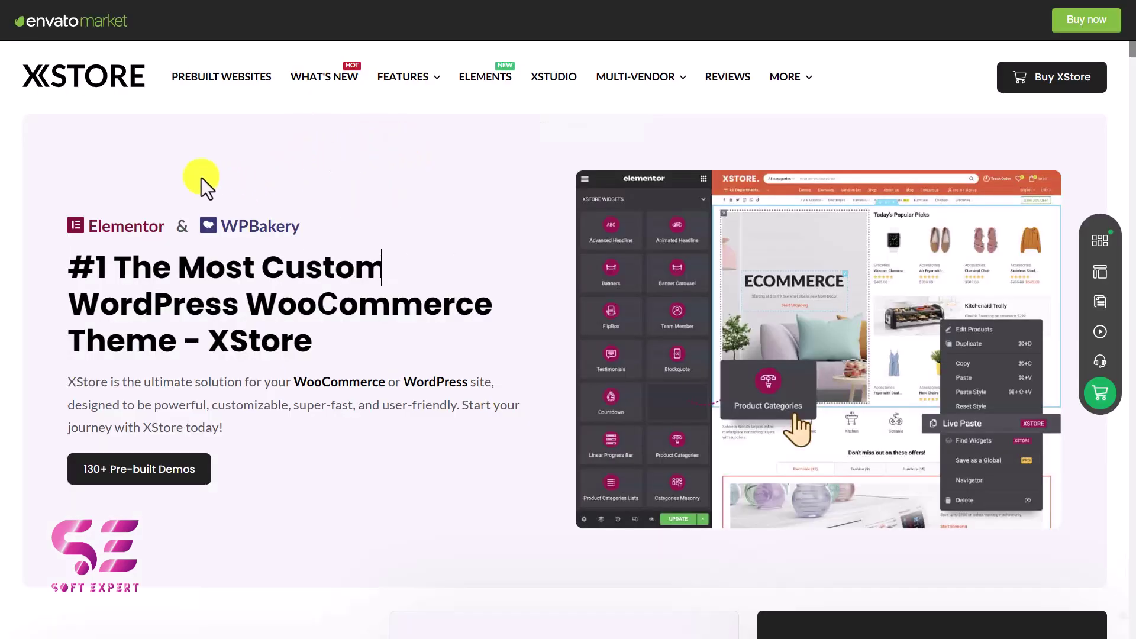
Step: Go to the prebuilt websites section of the XStore live preview
click(244, 77)
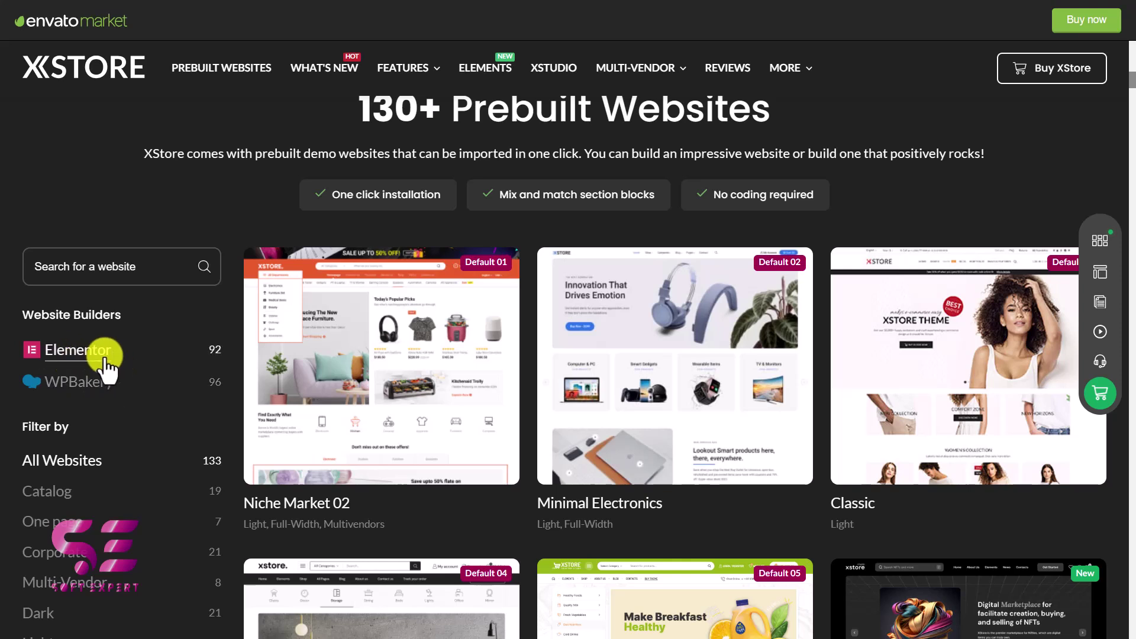
Step: Browse the XStore prebuilt websites gallery across all categories, checking the Elementor and WPBakery versions and the multi-vendor options
mouse_move(299, 315)
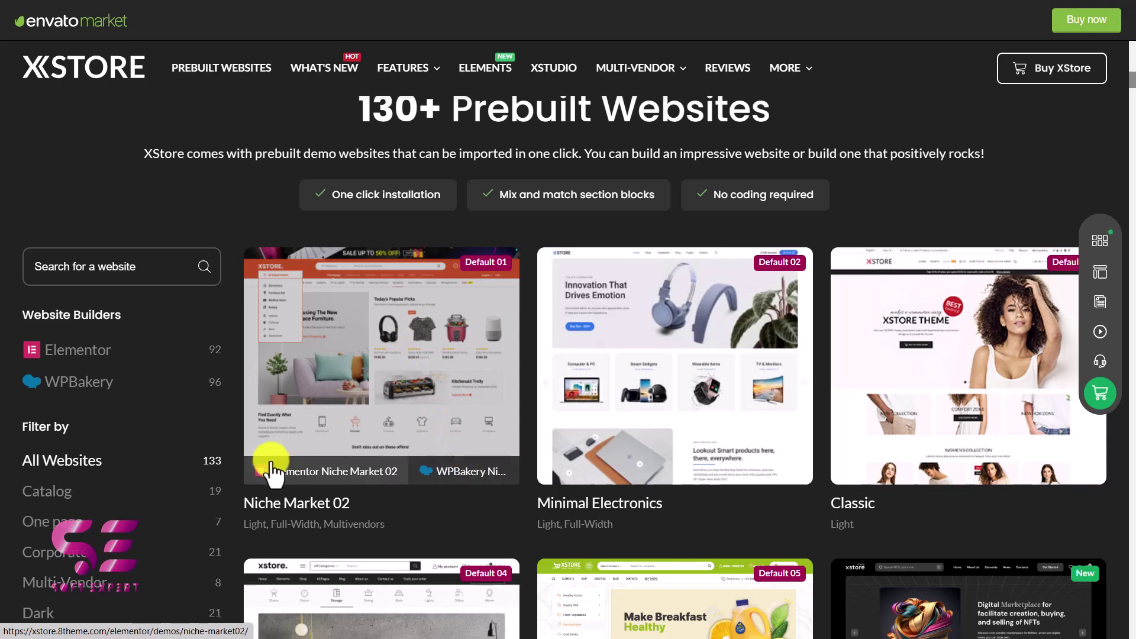
scroll(500, 423, down, 1)
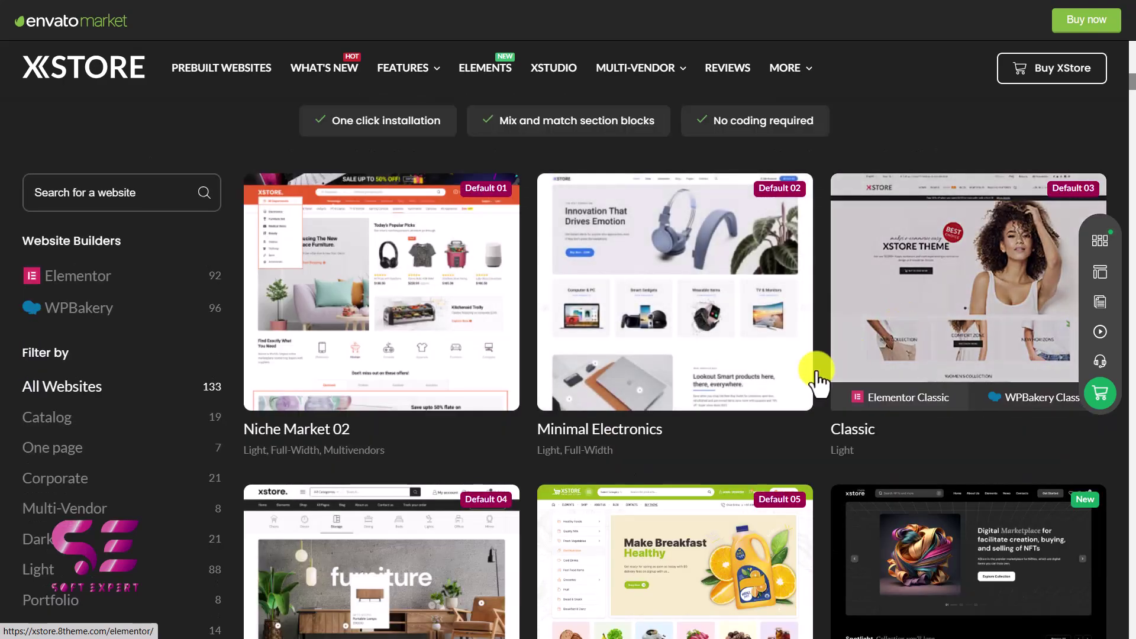
scroll(436, 538, down, 6)
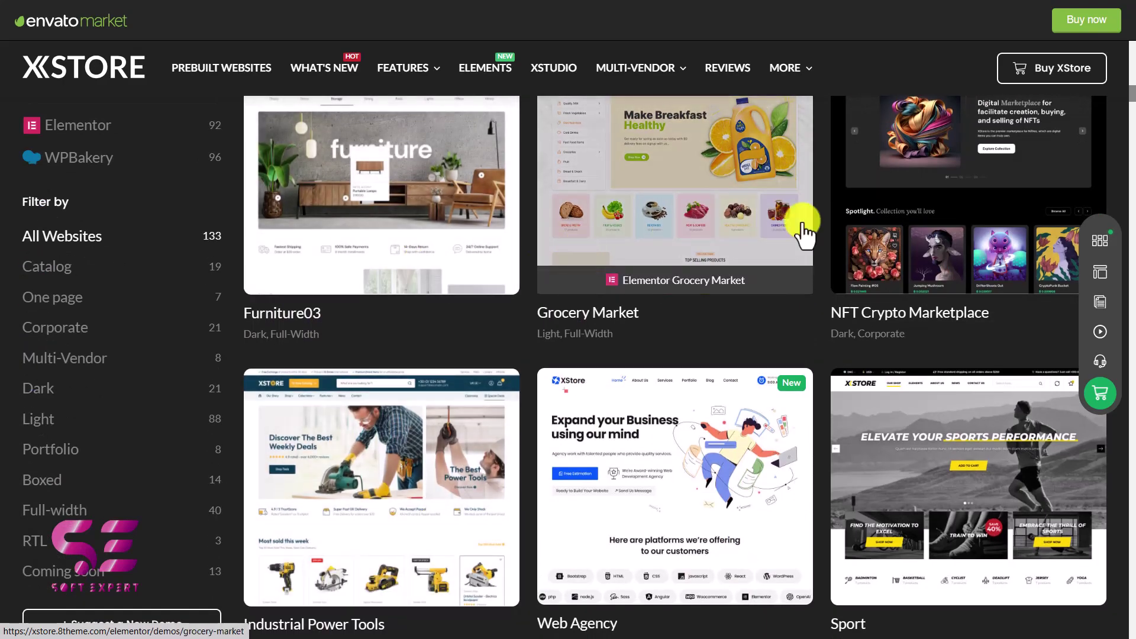
scroll(876, 267, down, 2)
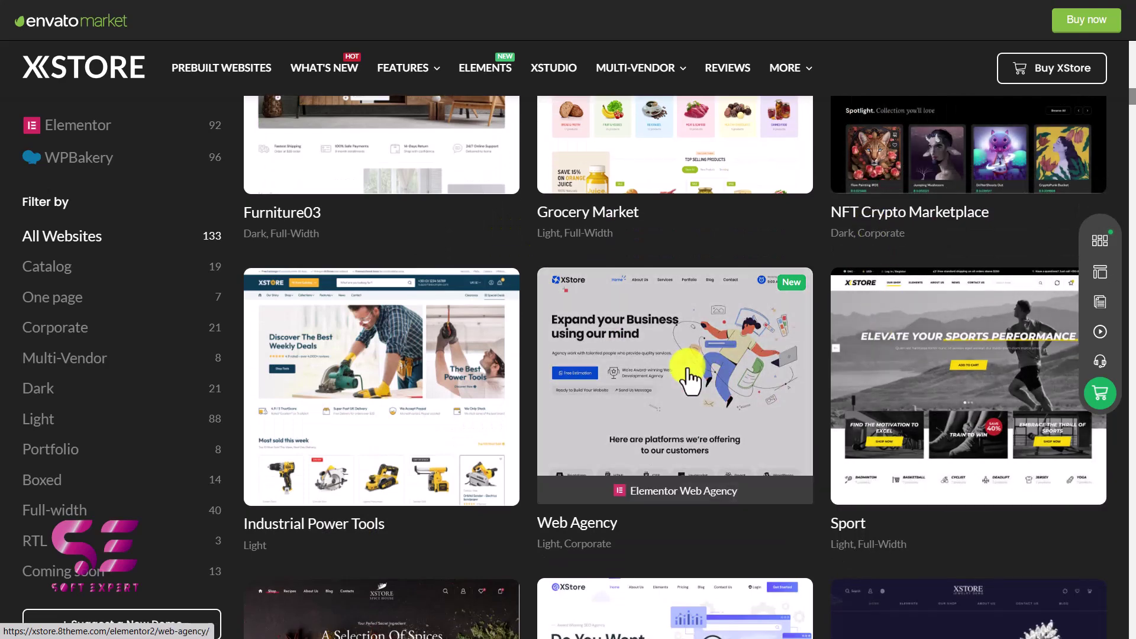
scroll(687, 375, down, 2)
scroll(260, 284, down, 2)
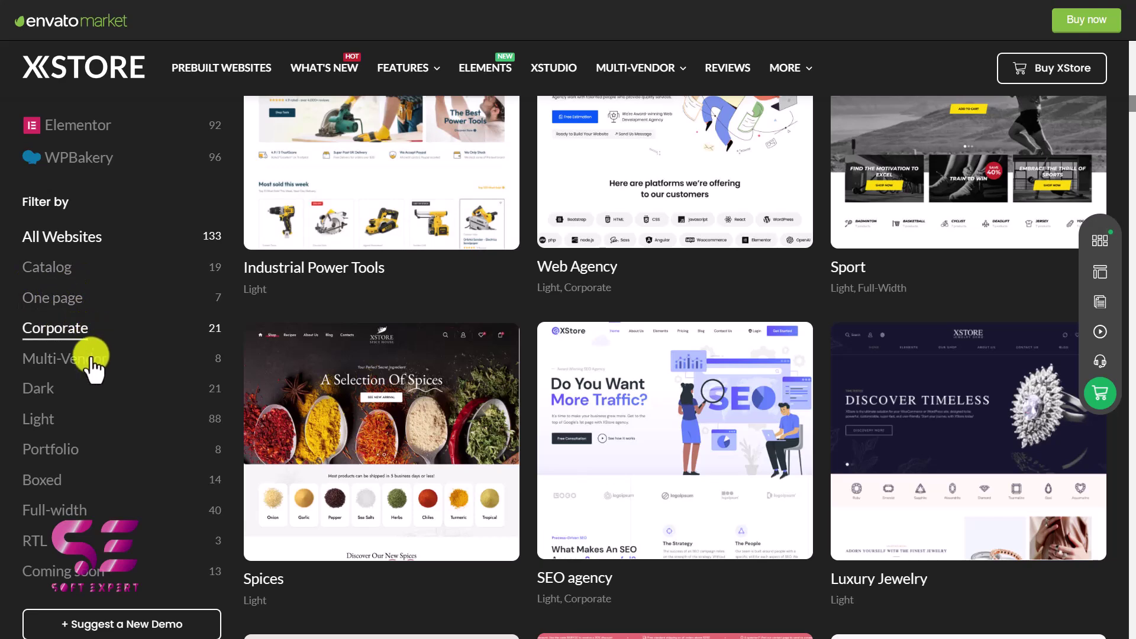
scroll(131, 396, down, 4)
scroll(131, 396, up, 4)
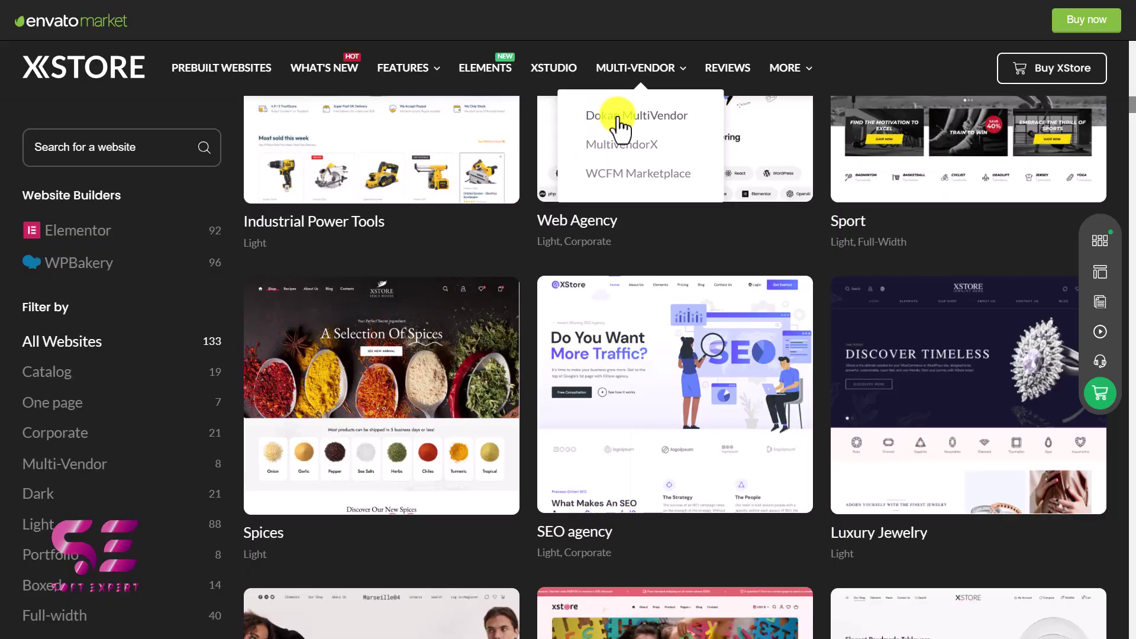
scroll(678, 260, down, 20)
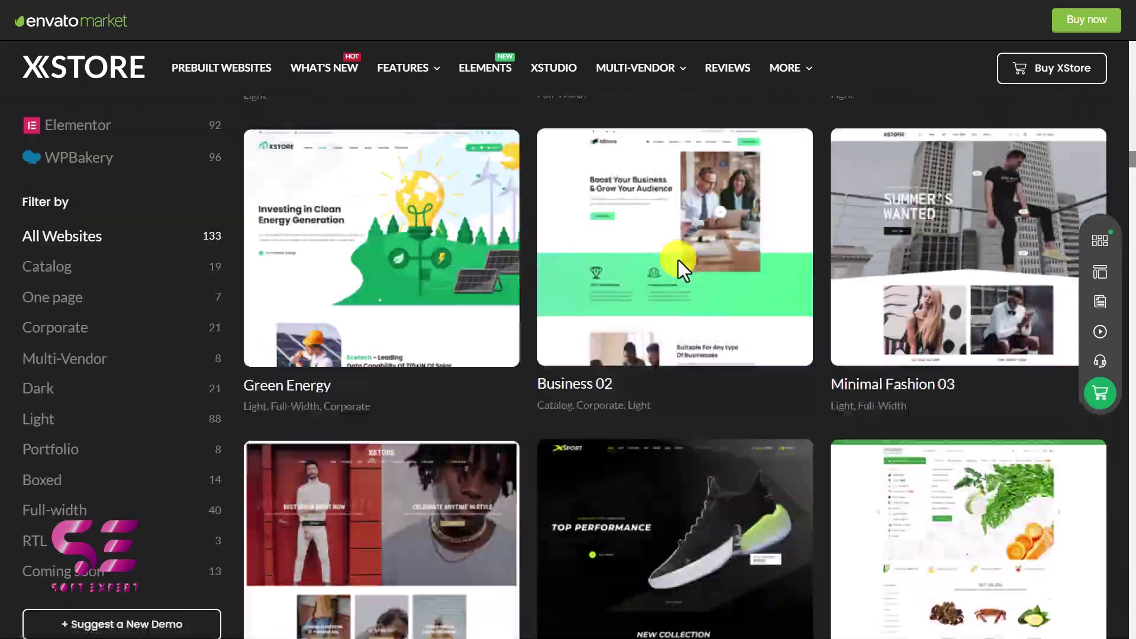
scroll(679, 260, down, 20)
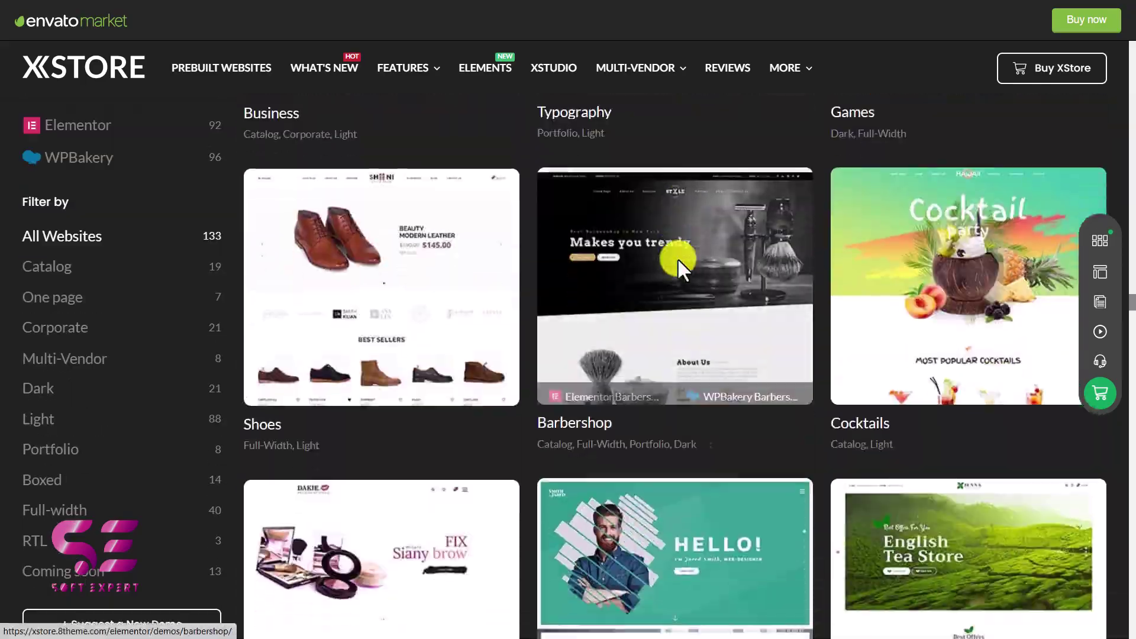
scroll(678, 260, down, 10)
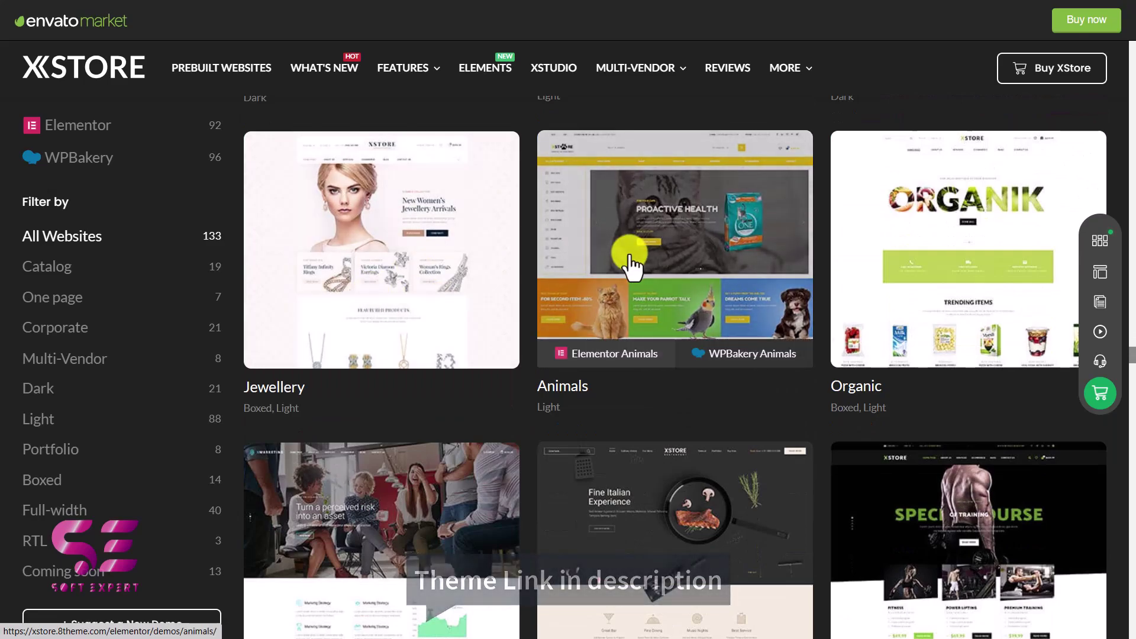
scroll(705, 322, down, 15)
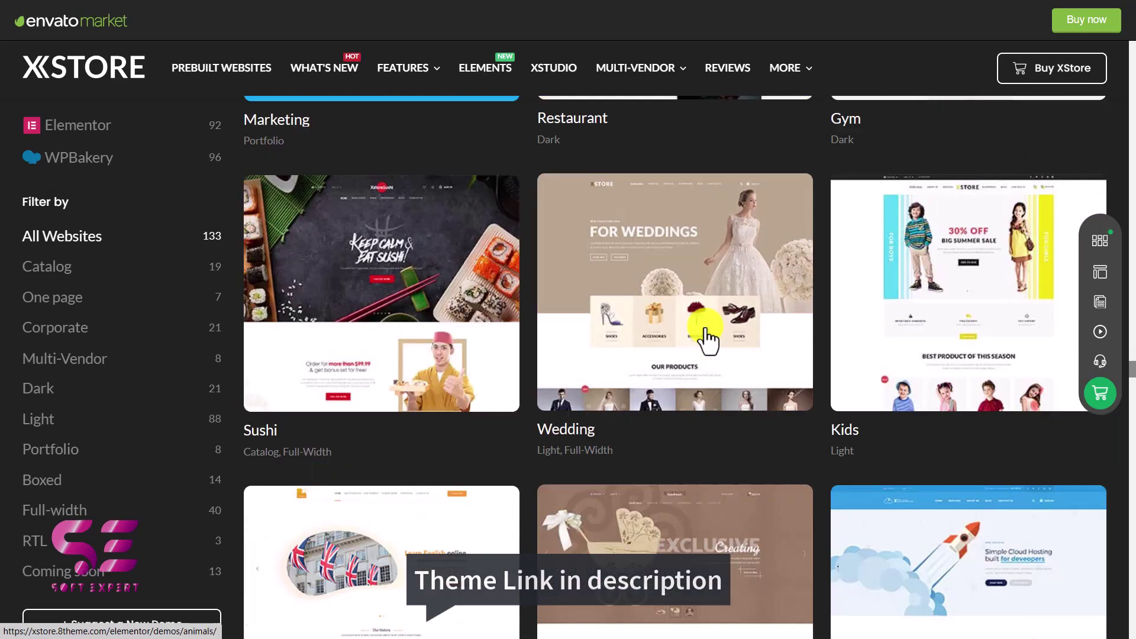
scroll(705, 331, down, 10)
Step: Review the XStore sections on multi-vendor marketplaces, AMP, XStudio, sales-boosting features, and design elements
scroll(703, 330, down, 10)
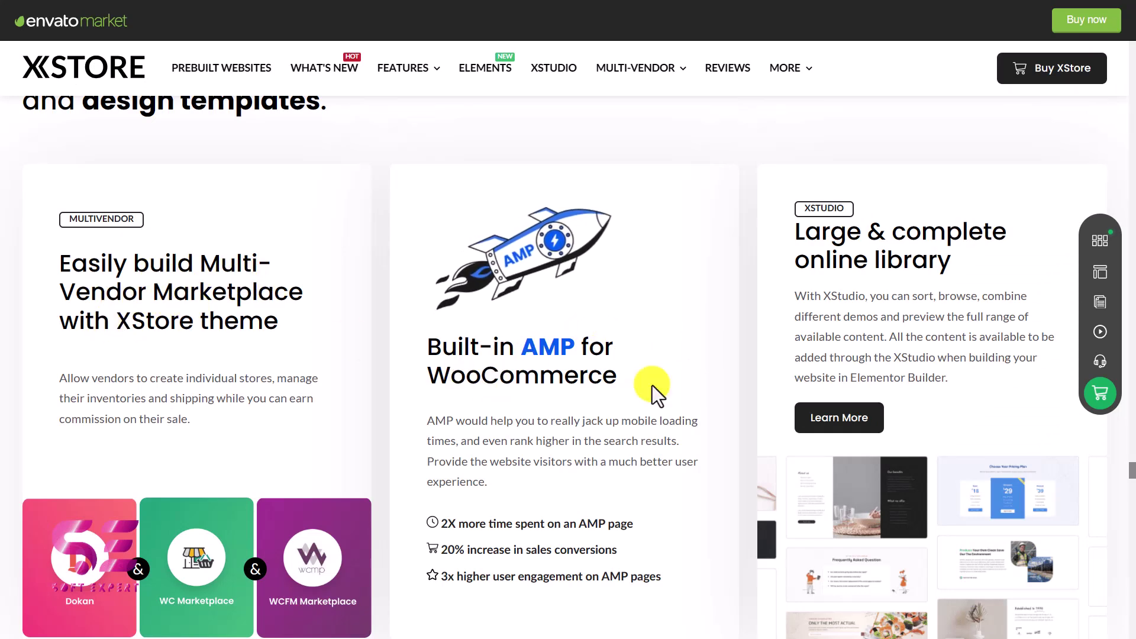
scroll(652, 385, down, 1)
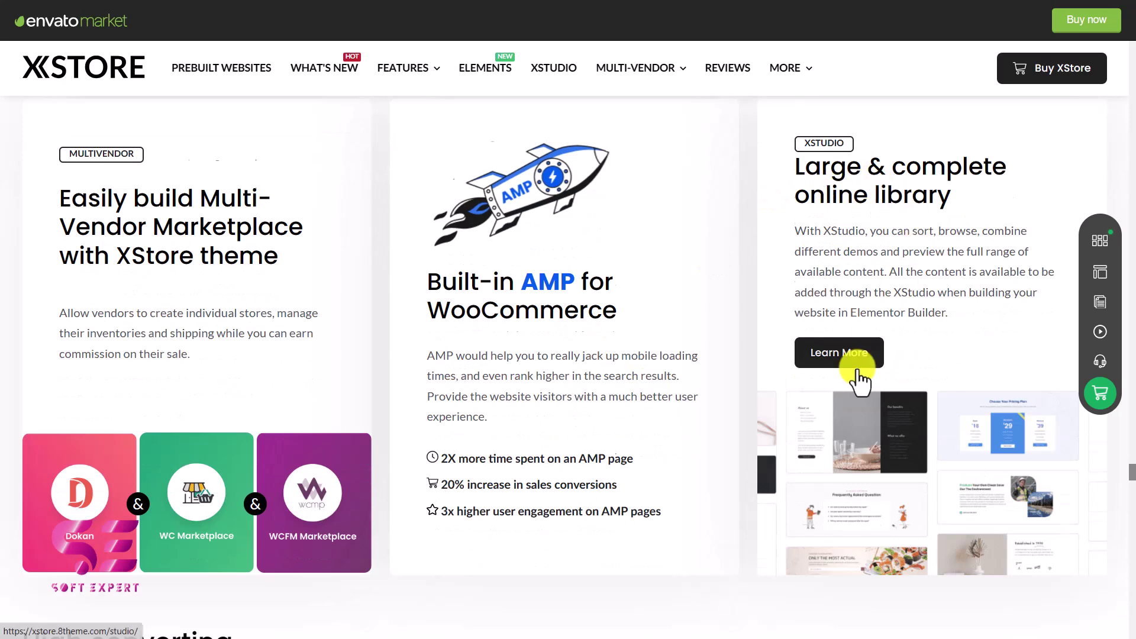
scroll(779, 296, down, 9)
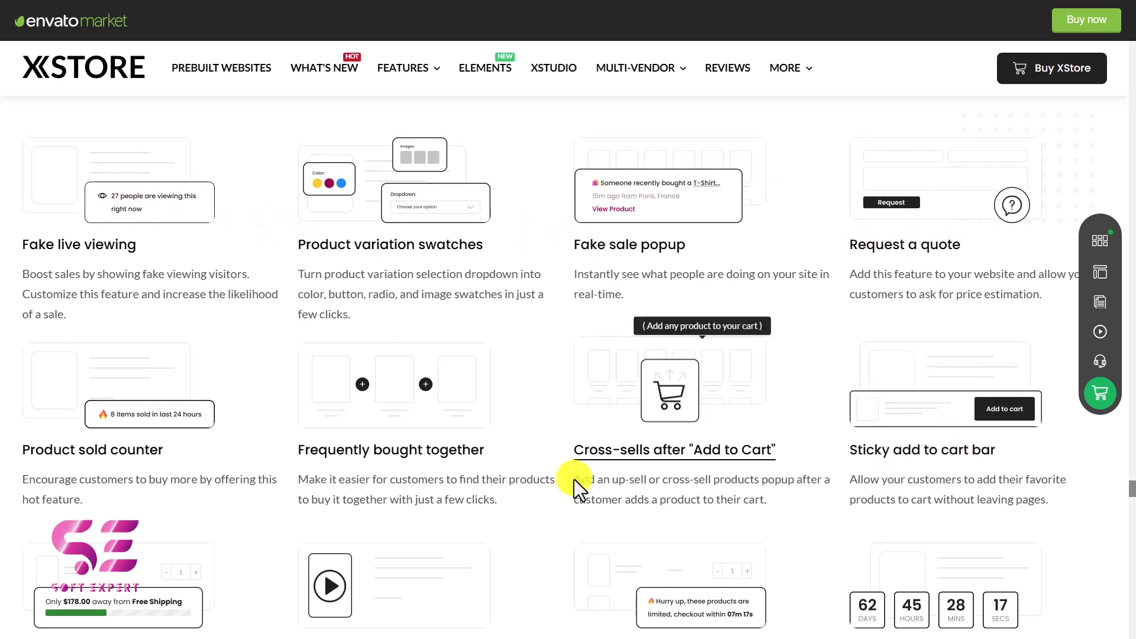
scroll(574, 481, down, 5)
scroll(575, 480, down, 9)
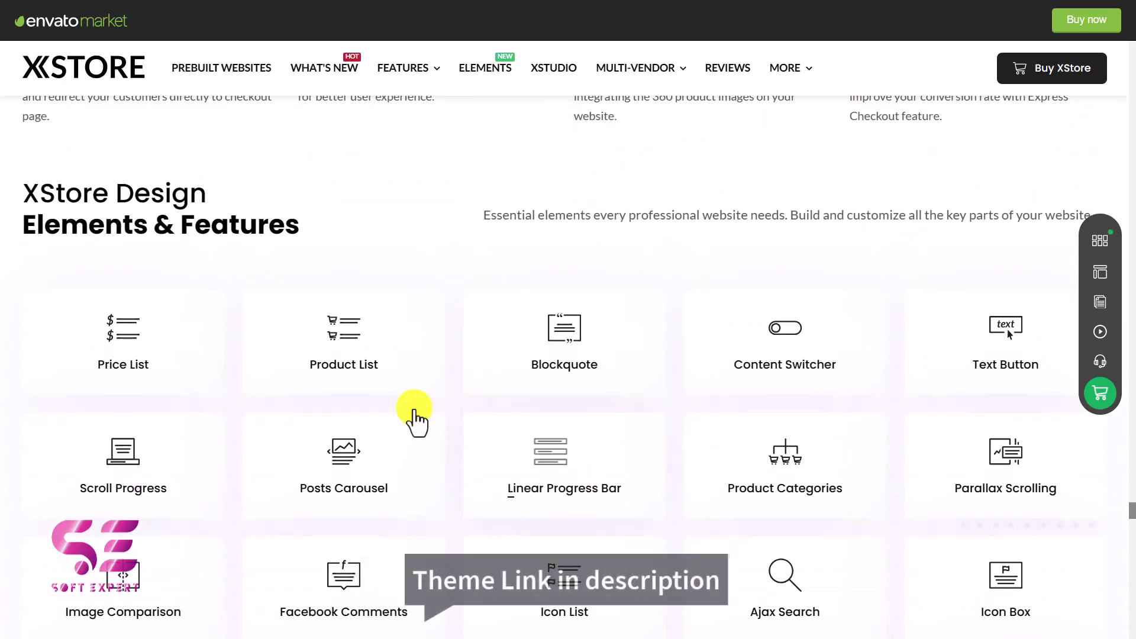
scroll(393, 375, down, 3)
scroll(396, 379, down, 4)
scroll(393, 375, down, 3)
scroll(521, 385, down, 7)
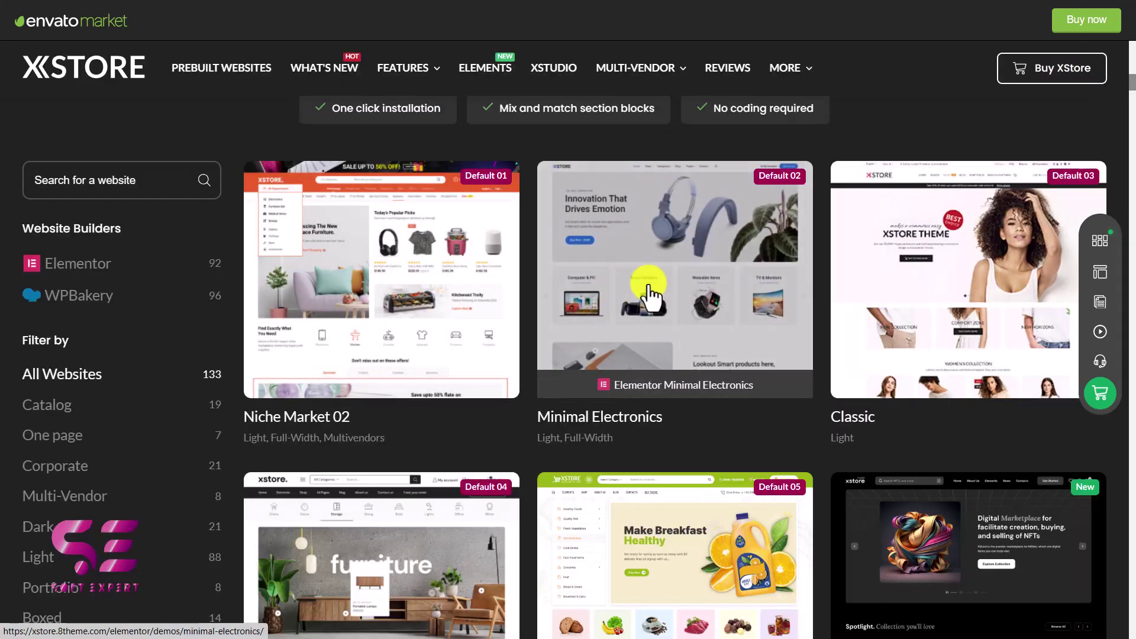
Step: Open the Elementor Minimal Electronics demo and slide through its product category carousel
click(650, 286)
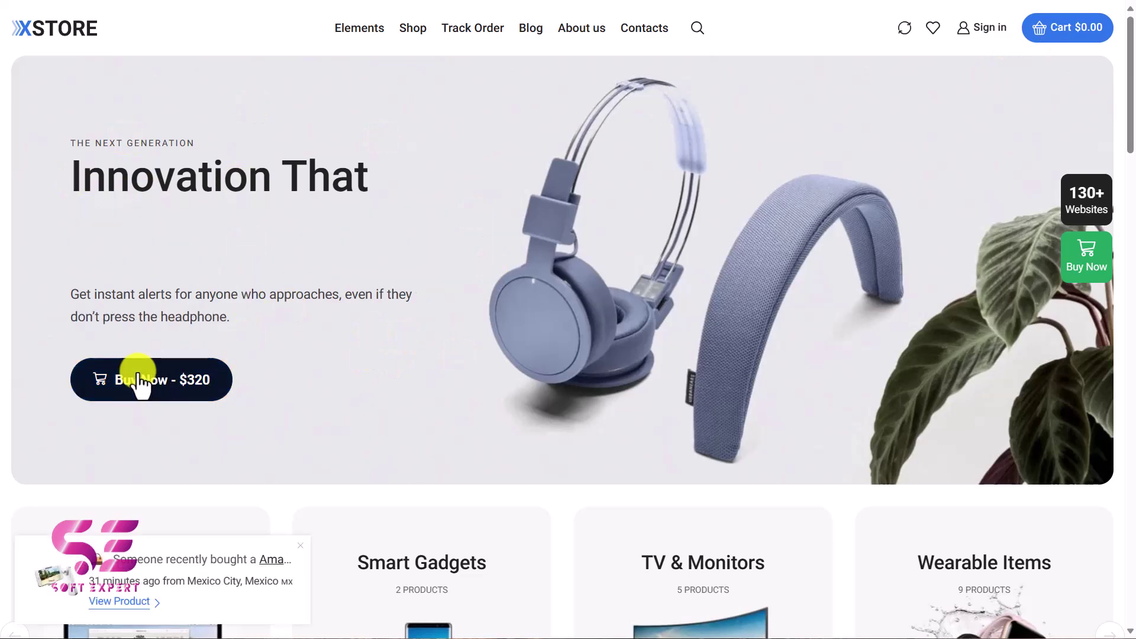
scroll(519, 406, down, 5)
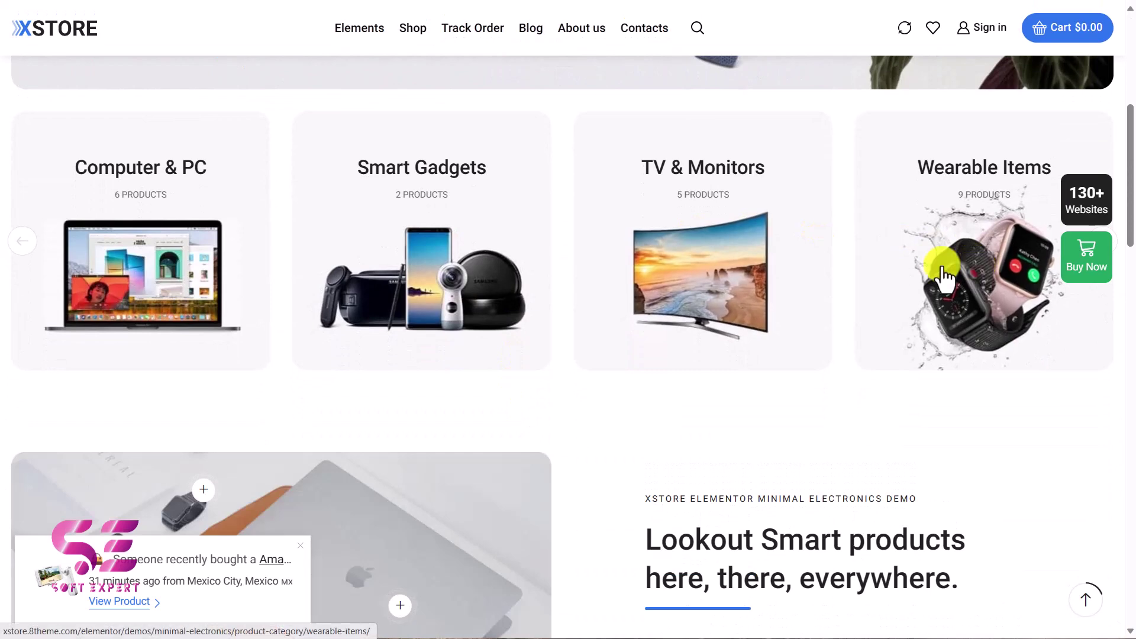
drag(829, 279, 537, 323)
drag(748, 284, 375, 332)
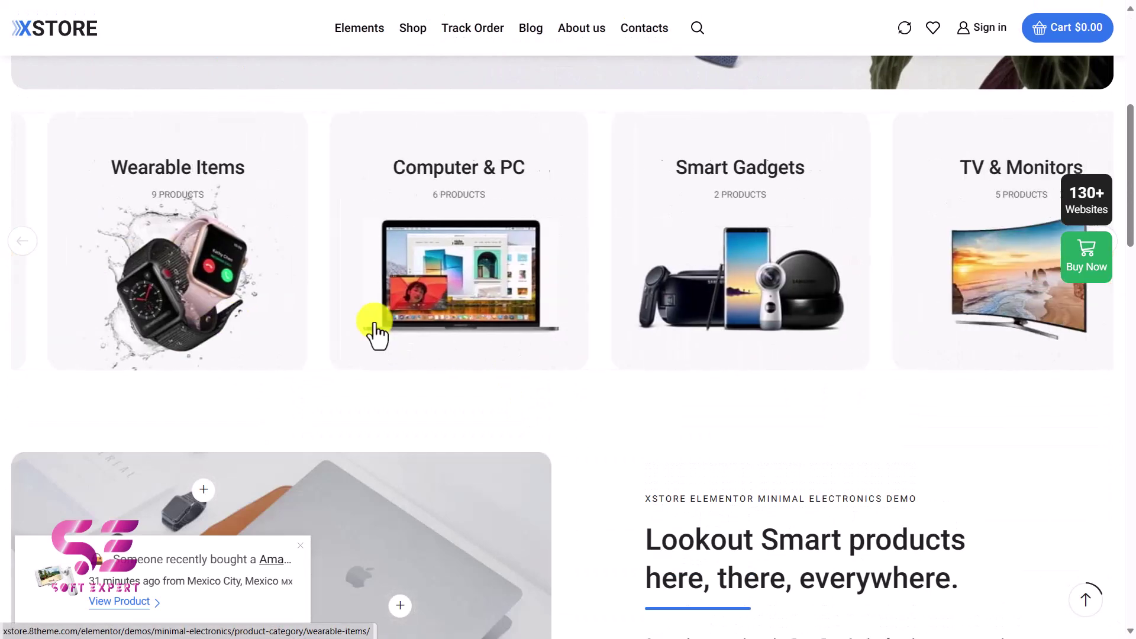
Step: Examine the Minimal Electronics demo's product hotspots, trending items with their quick actions, and promotional banners
scroll(375, 332, down, 5)
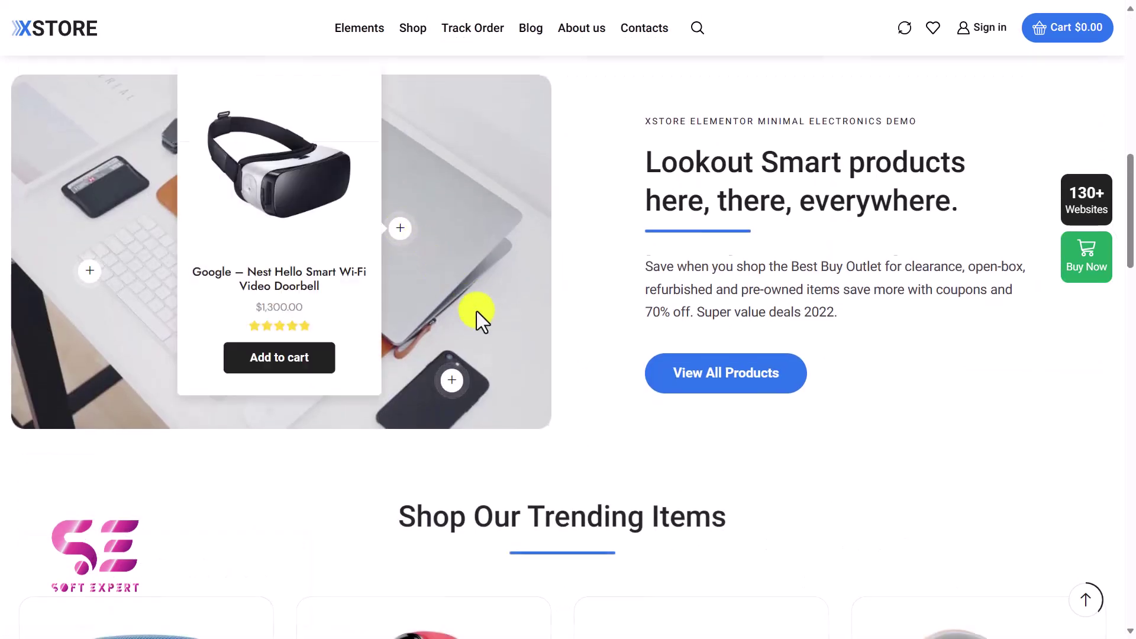
scroll(312, 237, up, 1)
mouse_move(402, 298)
scroll(721, 465, down, 6)
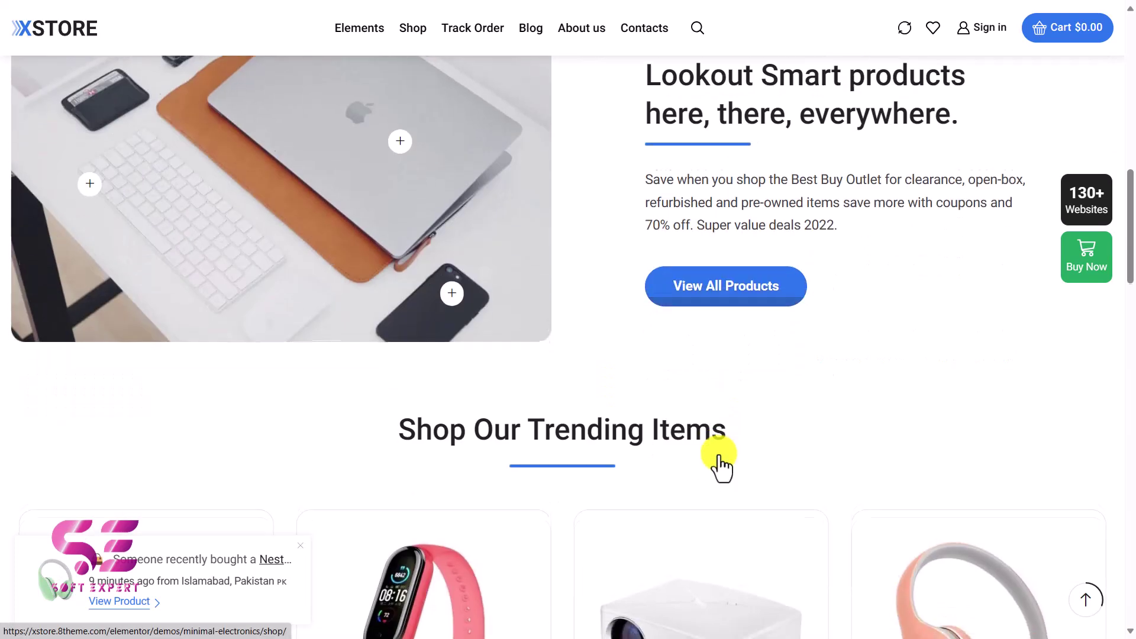
mouse_move(681, 373)
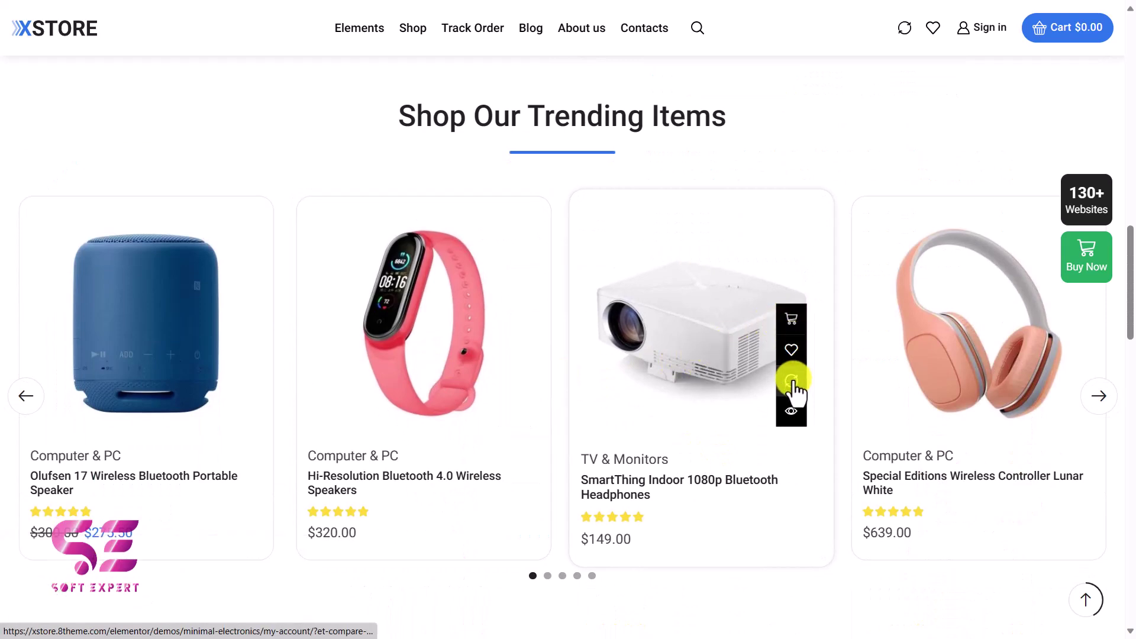
scroll(792, 414, down, 7)
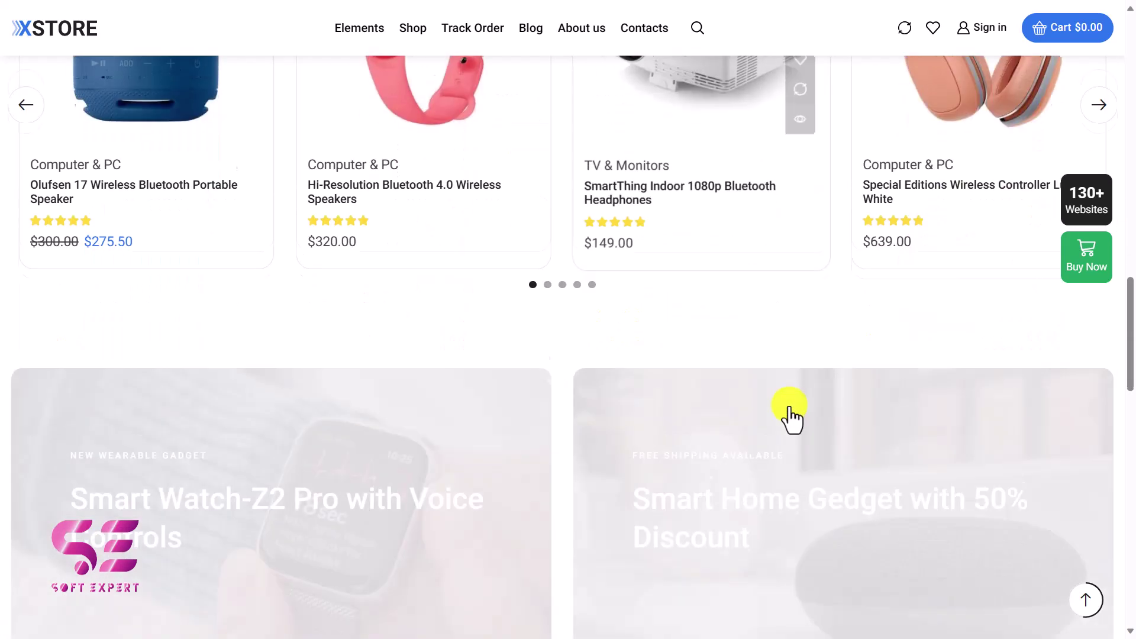
scroll(675, 388, down, 6)
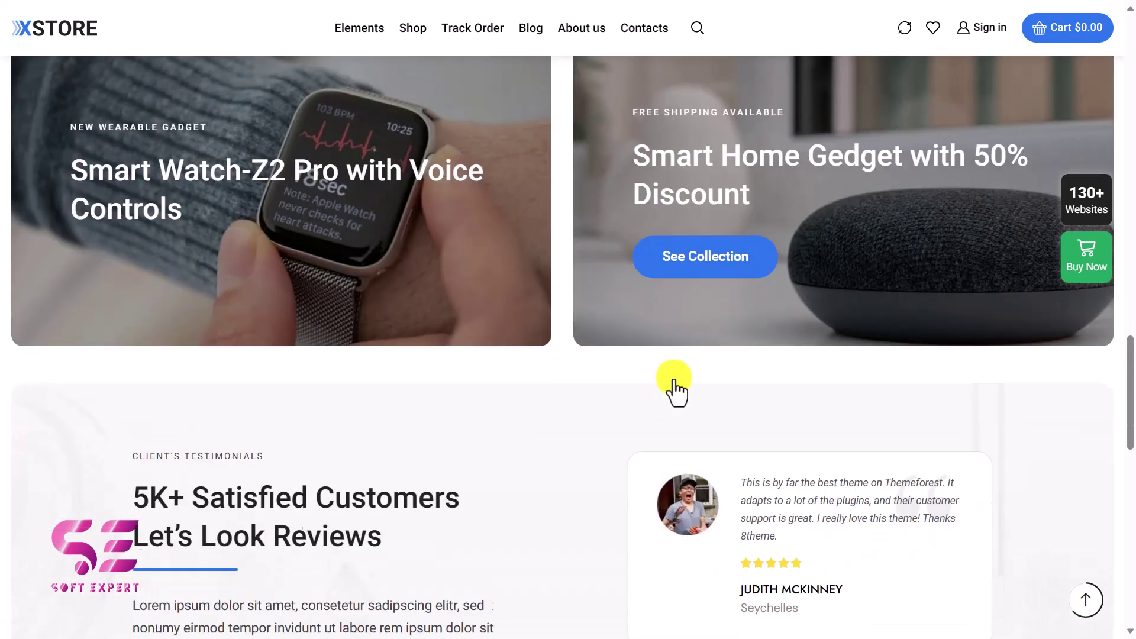
Step: Advance the client testimonials twice and review the demo's popular articles, brand logos and footer
click(828, 469)
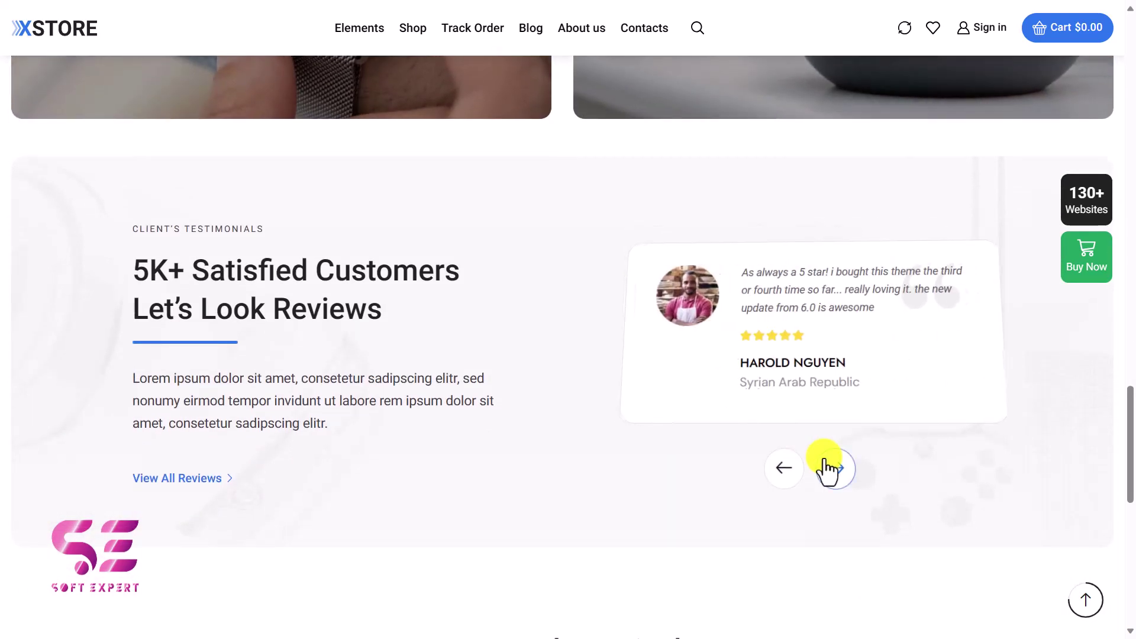
click(829, 470)
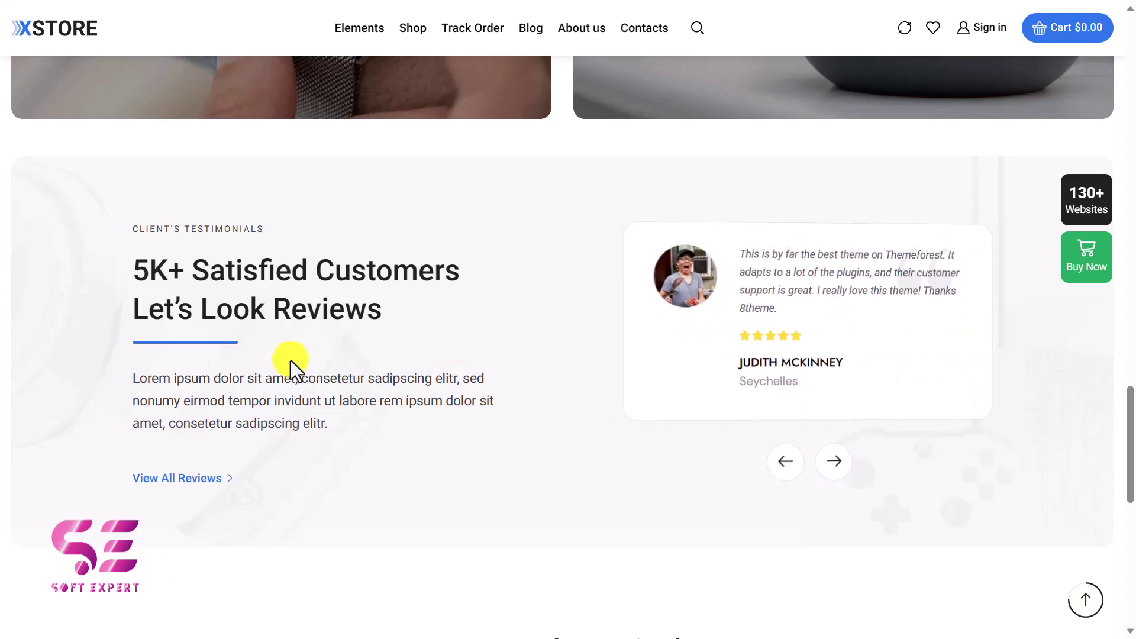
scroll(294, 365, down, 7)
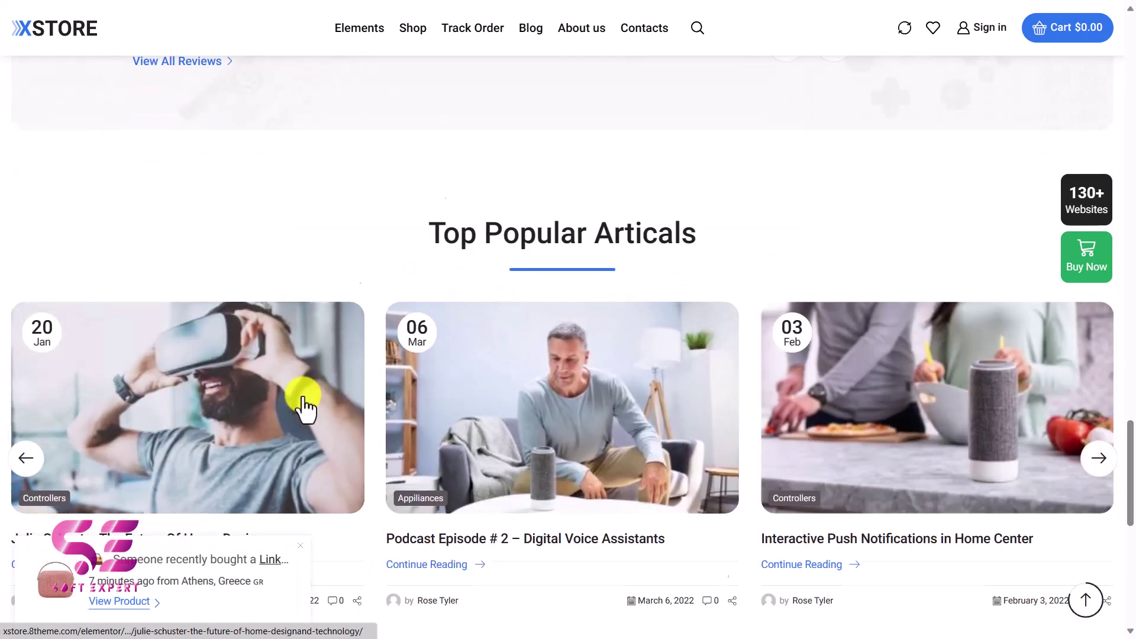
scroll(299, 402, down, 9)
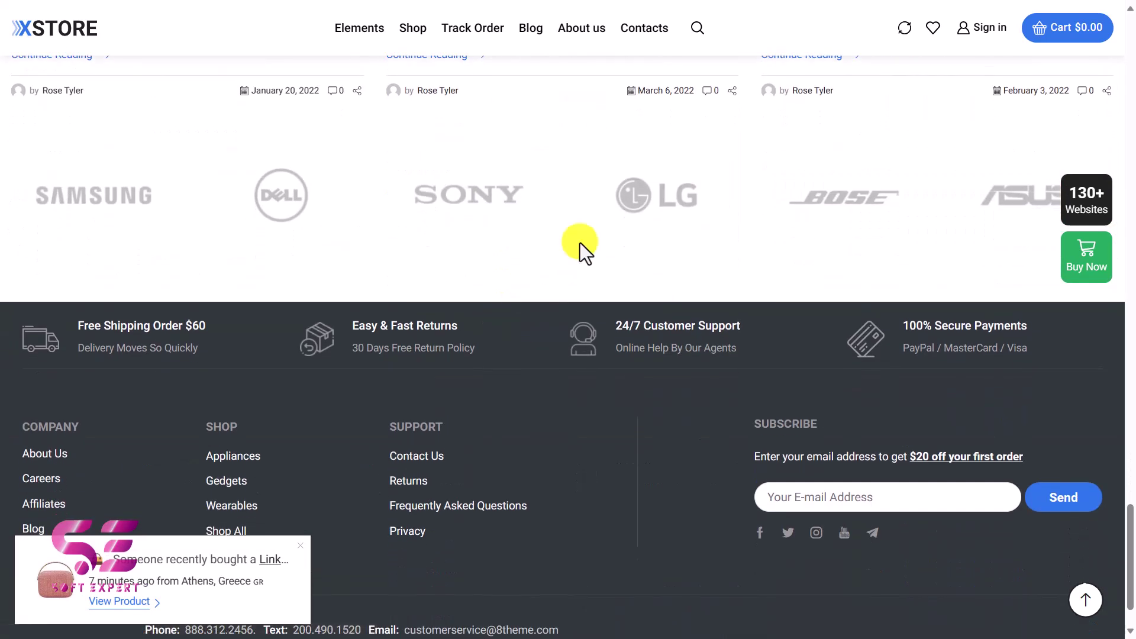
scroll(580, 243, down, 2)
scroll(660, 604, up, 20)
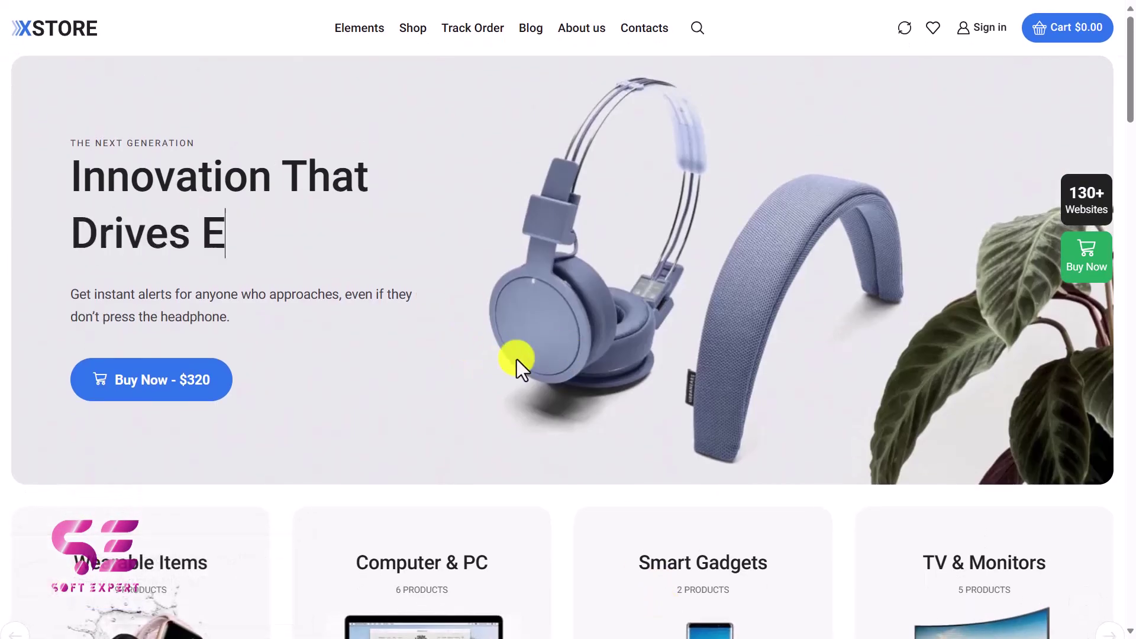
Step: Return to the prebuilt websites gallery and open the Elementor NFT Crypto Marketplace demo
key(ctrl+Tab)
scroll(820, 334, down, 2)
scroll(875, 332, down, 2)
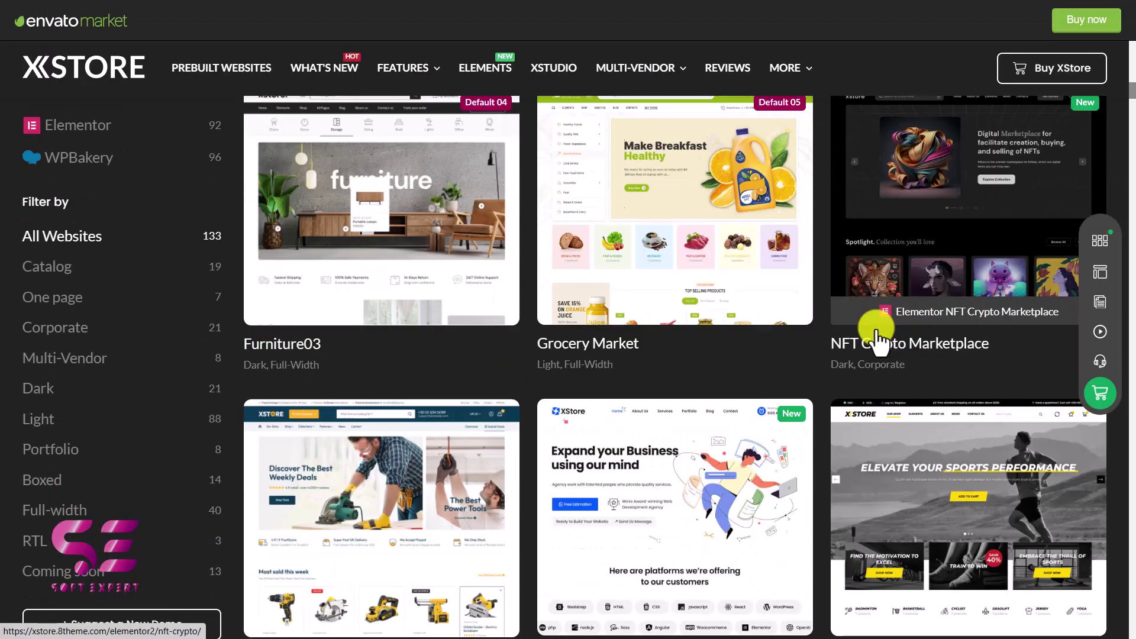
scroll(875, 325, up, 1)
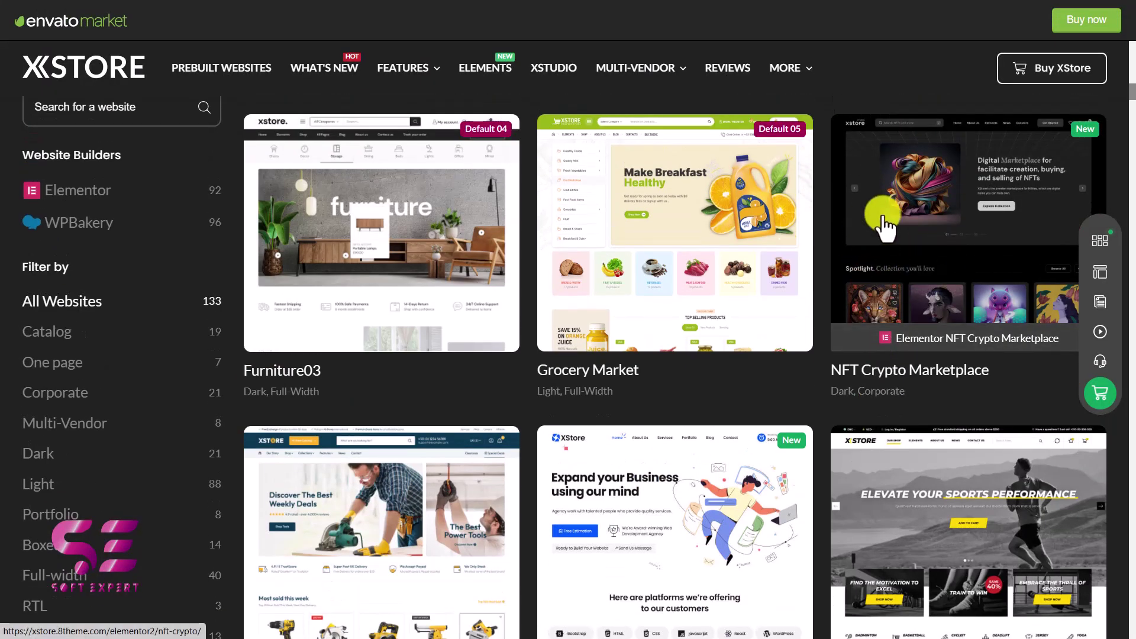
click(946, 269)
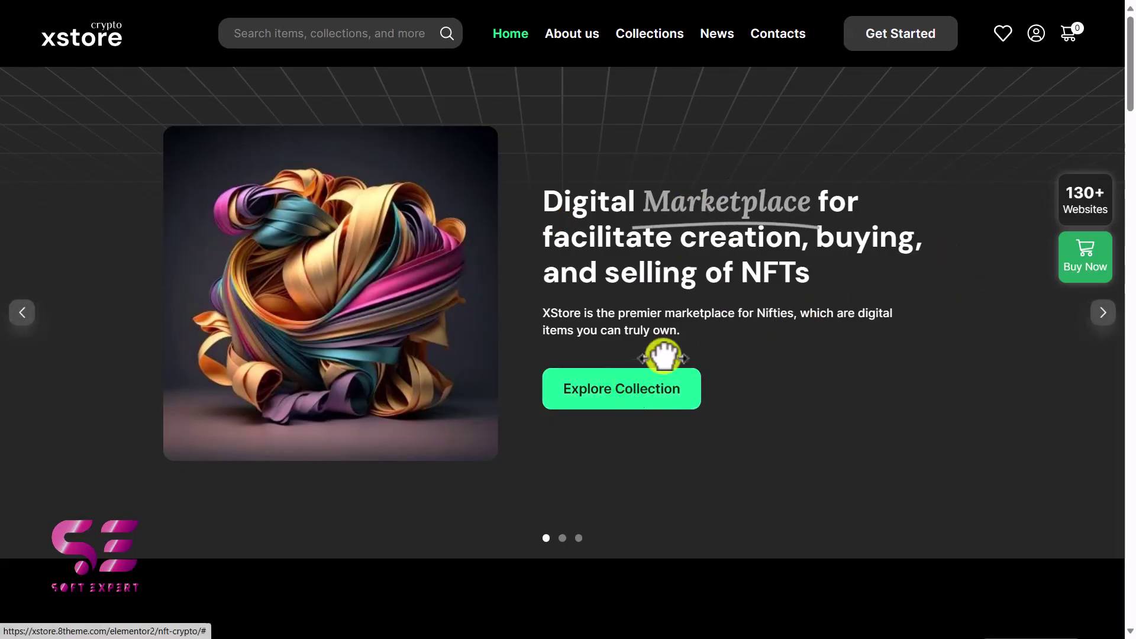
Step: Review the NFT Crypto demo's hero slides and Spotlight collection, and advance its All Categories carousel by one
scroll(687, 409, down, 10)
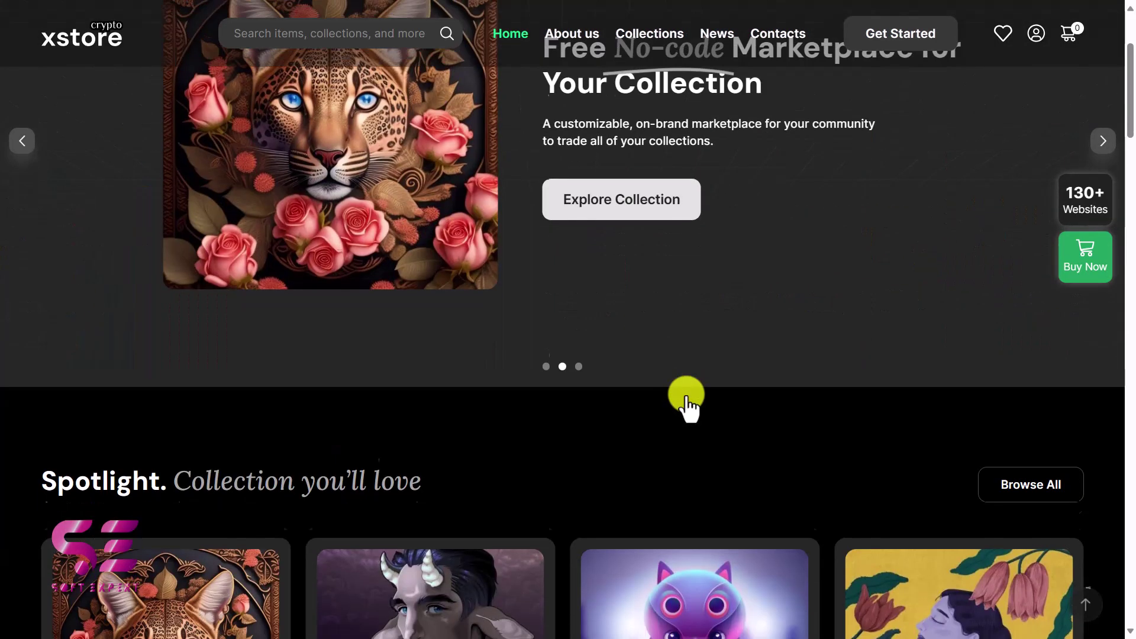
scroll(367, 476, down, 3)
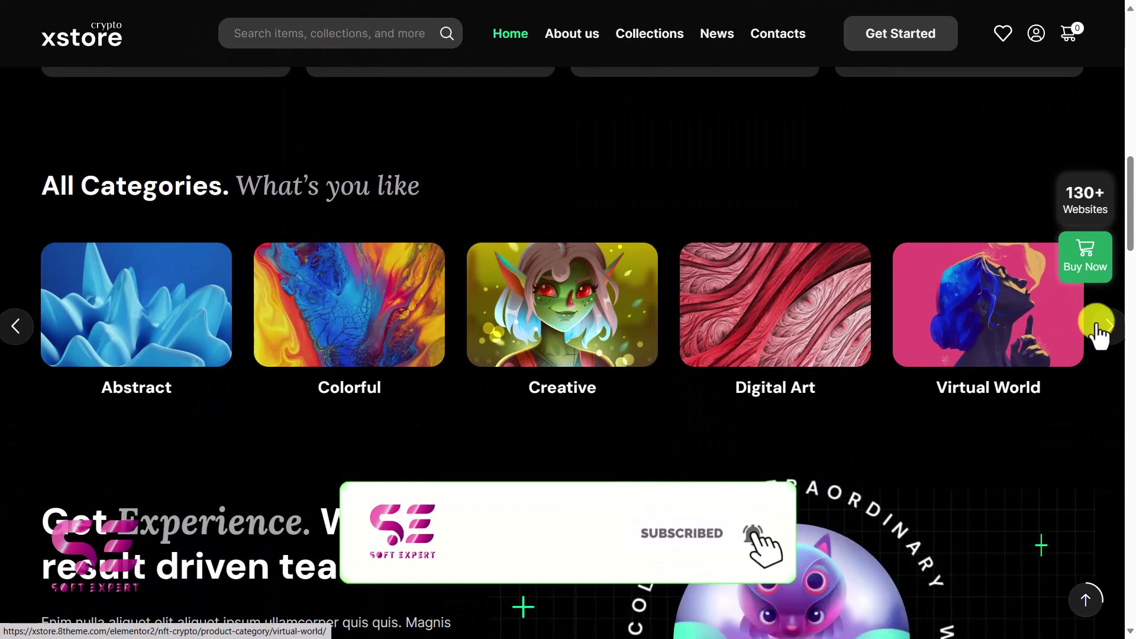
click(1105, 327)
scroll(1096, 332, down, 4)
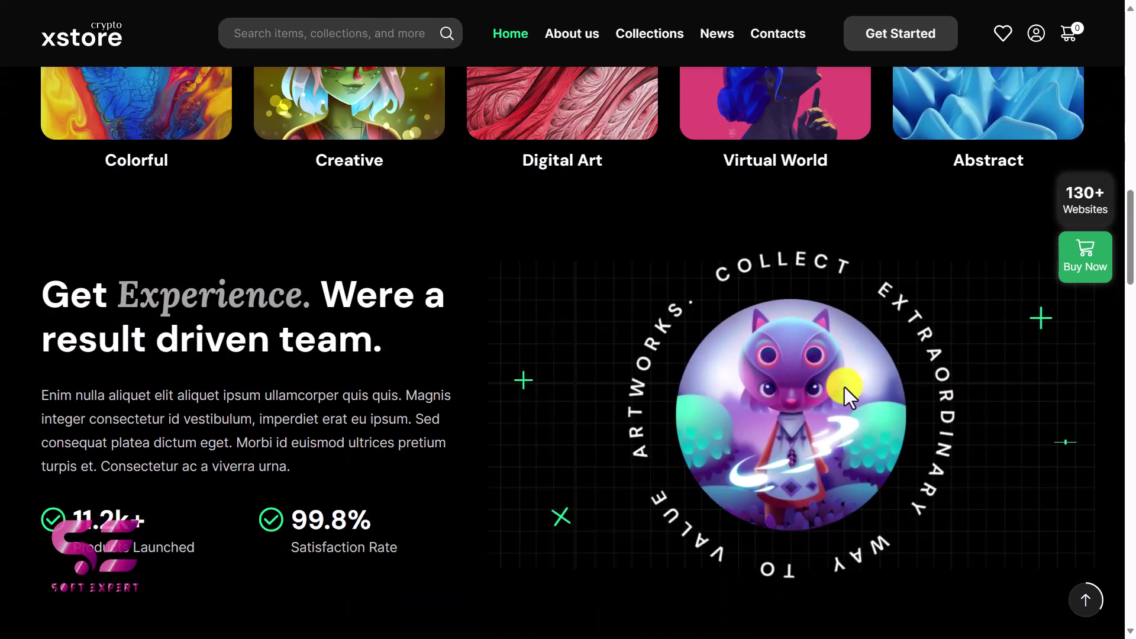
Step: Examine the NFT Crypto demo's remaining sections, including the stacked product cards and the NFT trading road map
scroll(844, 387, down, 10)
scroll(376, 438, down, 6)
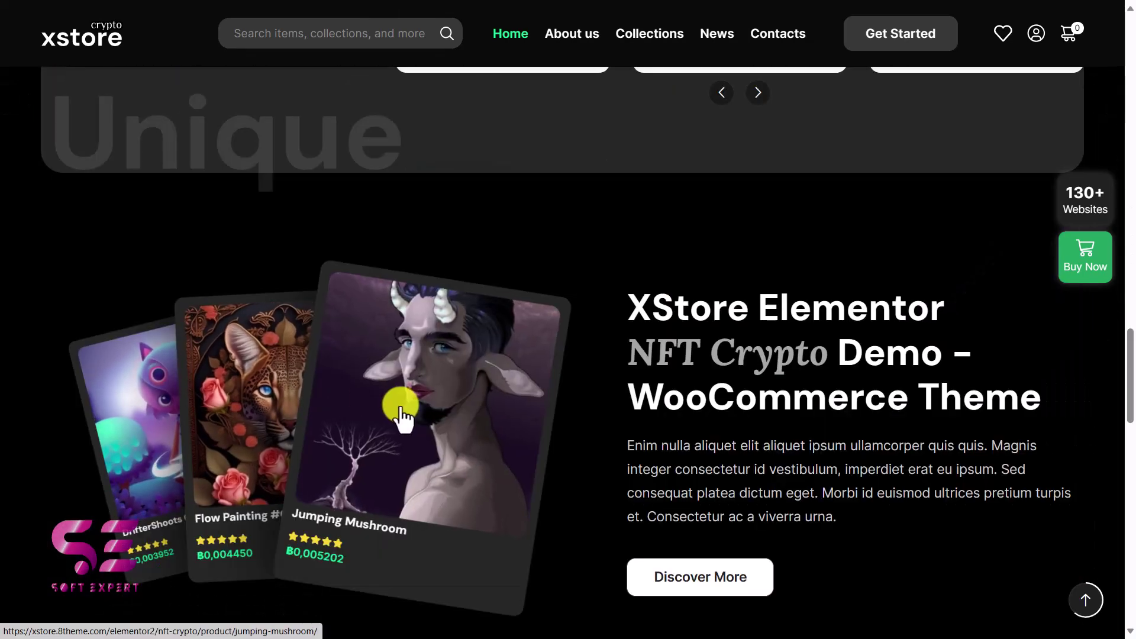
scroll(283, 388, down, 8)
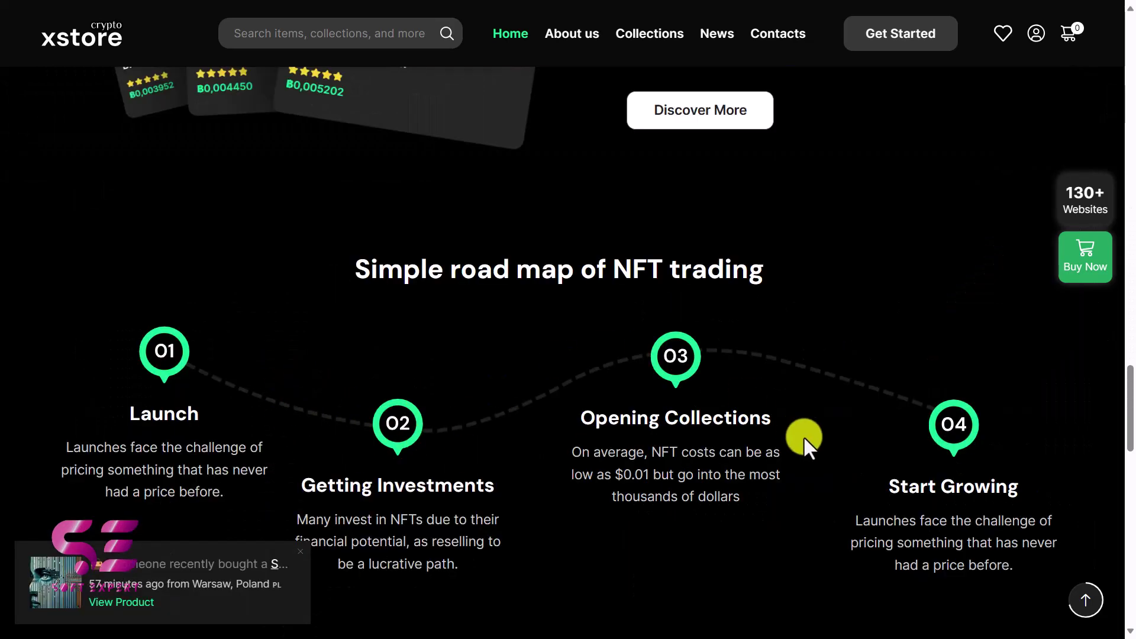
scroll(452, 423, down, 15)
Step: Open the Elementor Marseille04 demo from the prebuilt websites gallery and go to its best products section
scroll(292, 421, down, 7)
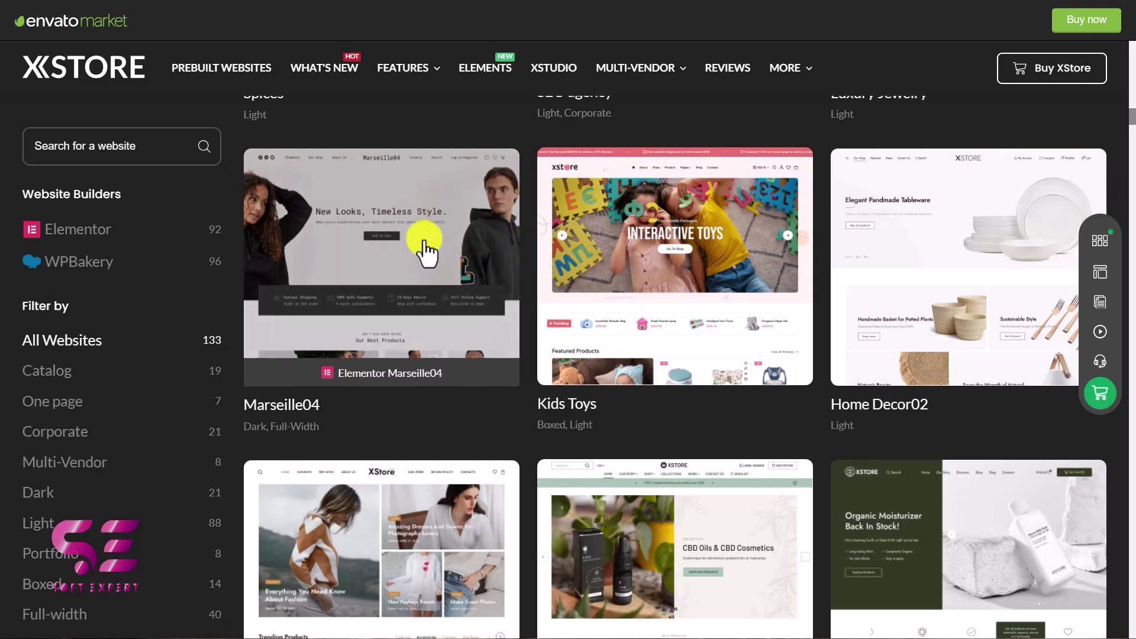
click(399, 270)
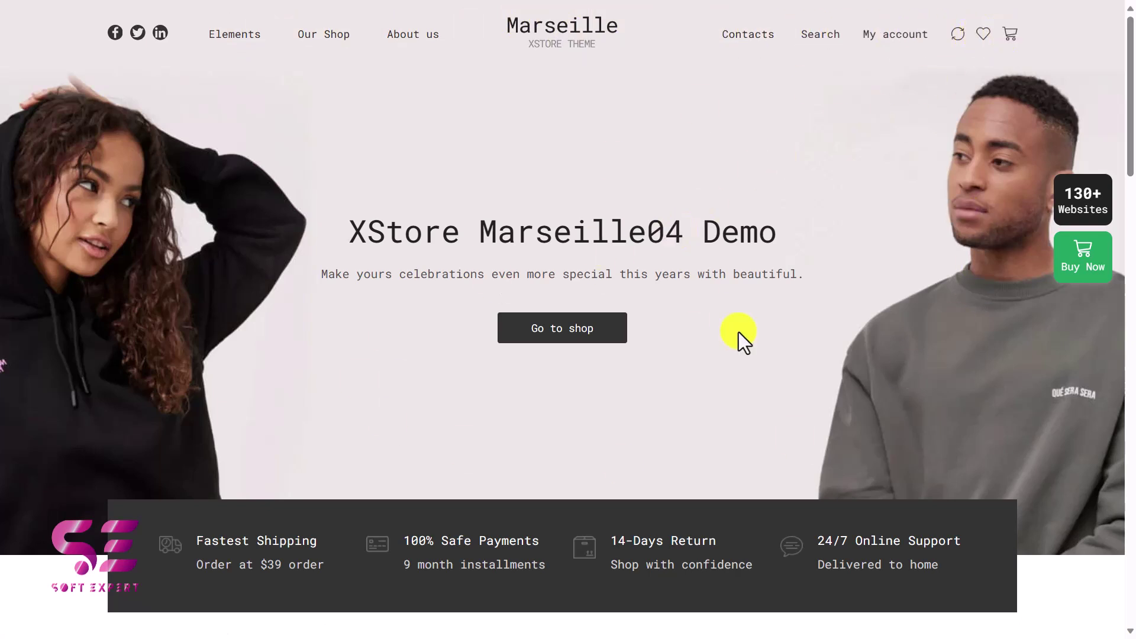
scroll(533, 338, down, 9)
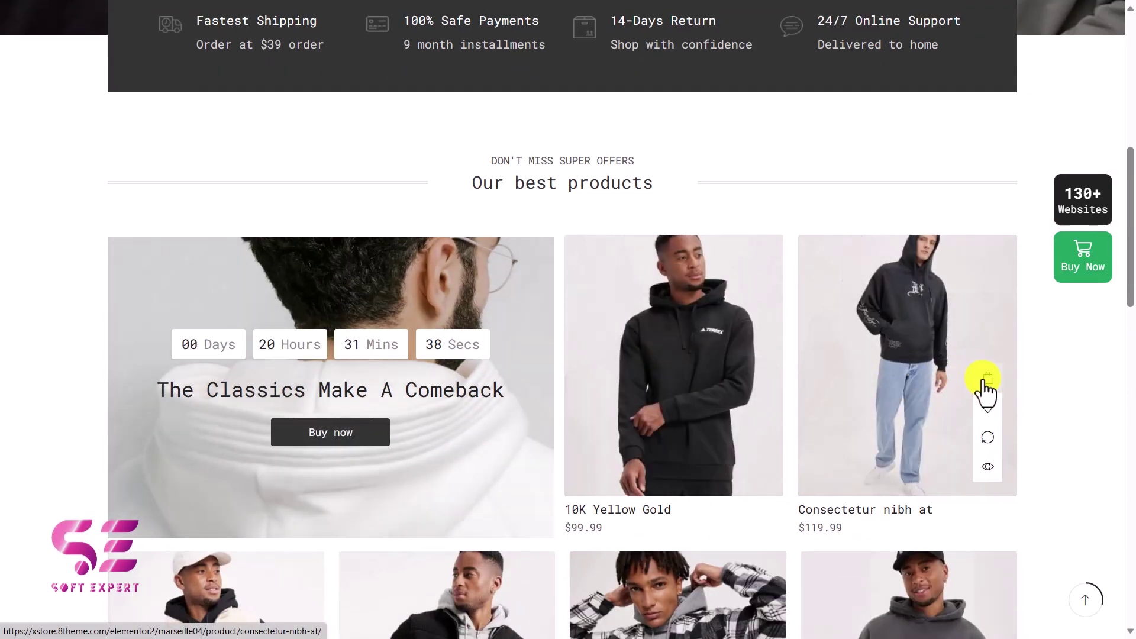
Step: Open the quick view of the Consectetur nibh at product, review its size, cart, compare and wishlist options, and close it
click(988, 469)
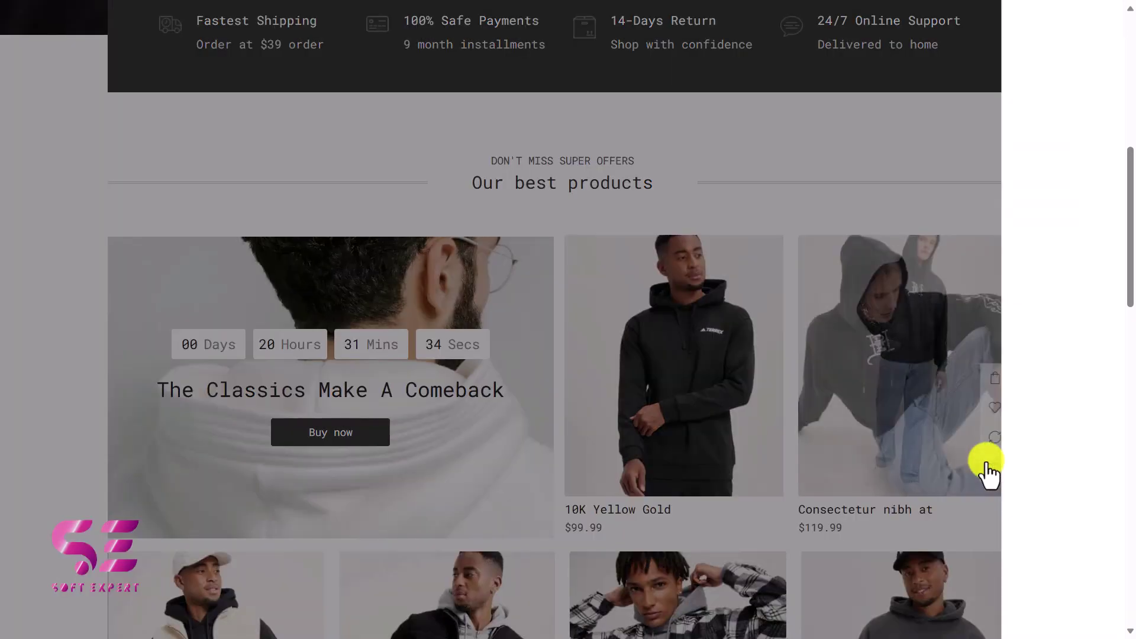
click(1092, 170)
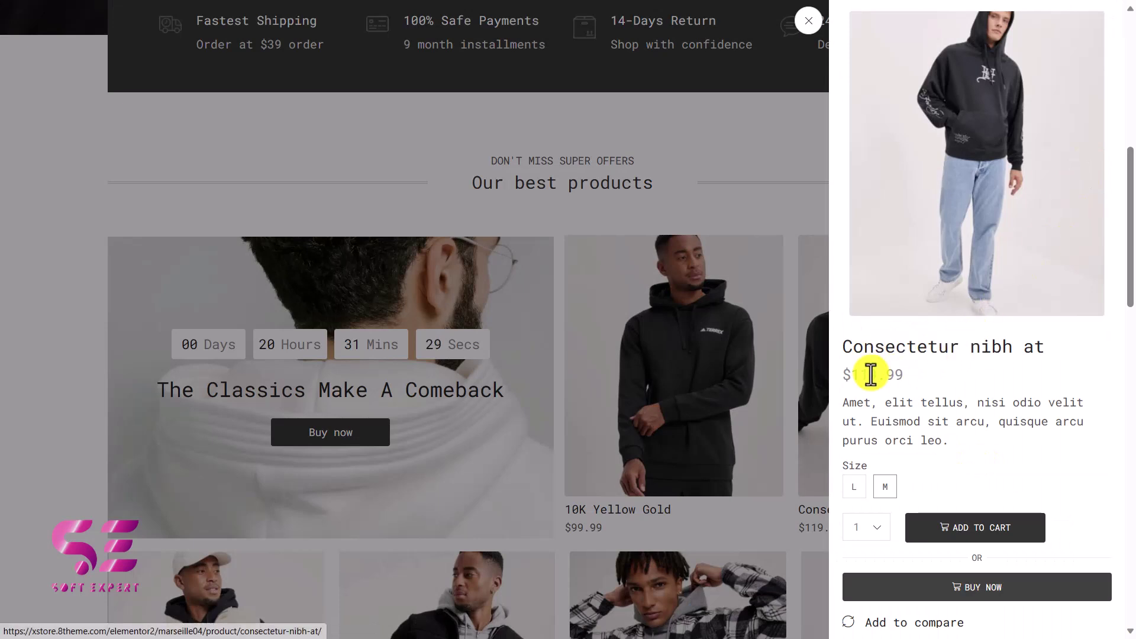
scroll(981, 431, down, 1)
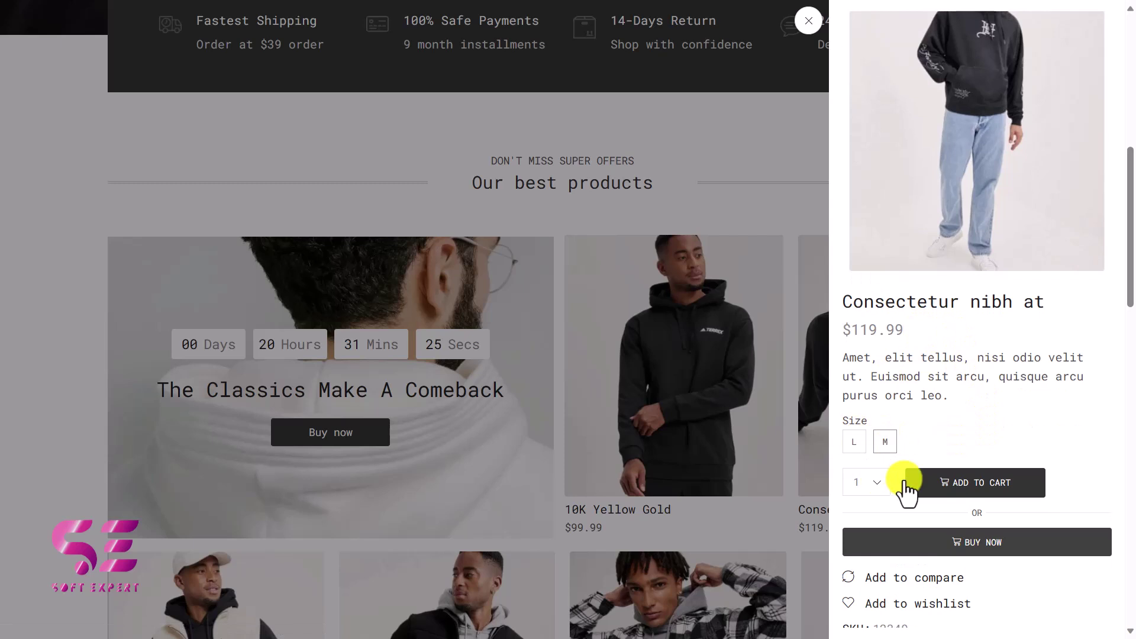
scroll(911, 473, down, 2)
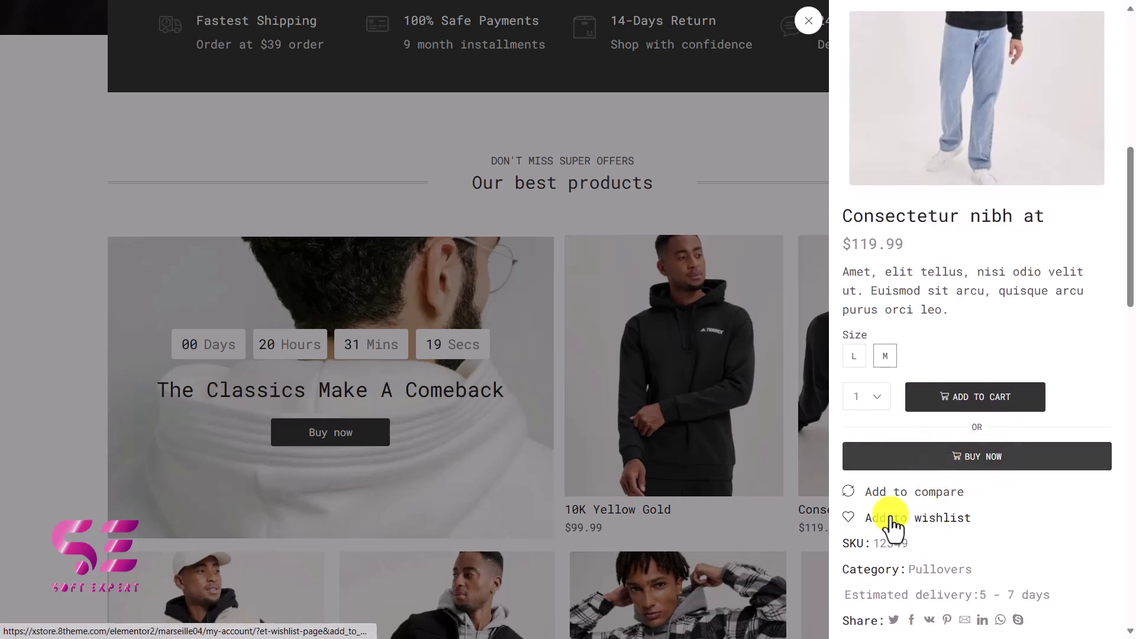
scroll(974, 547, up, 3)
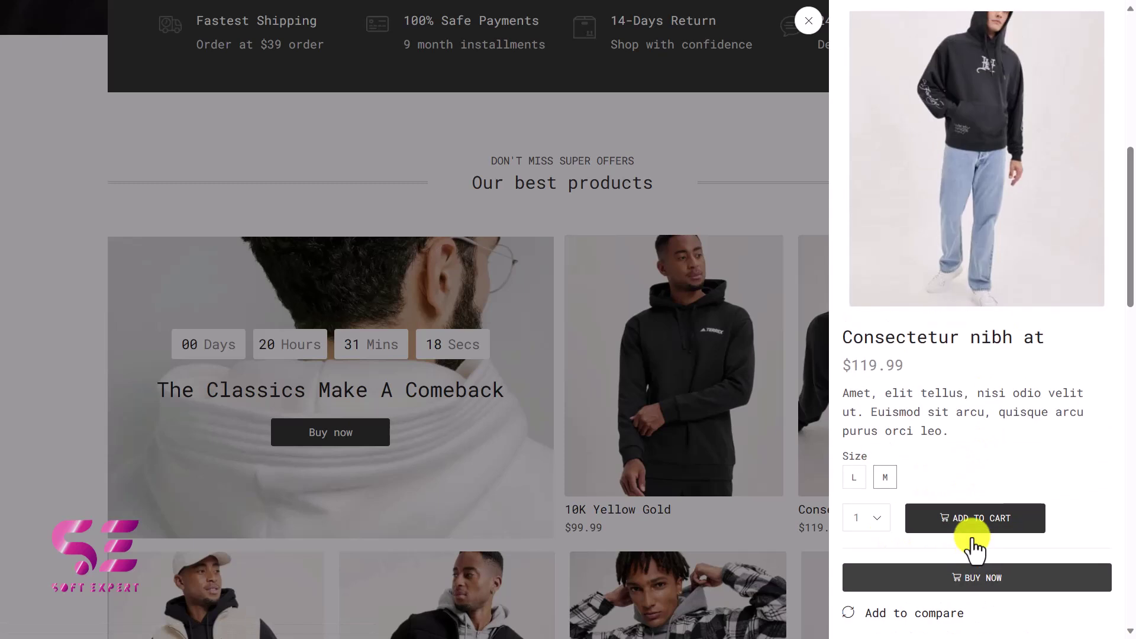
click(808, 24)
Step: Examine the rest of the Marseille04 demo's products, the Sale Of The Year banner and the footer, and return to its beginning
scroll(735, 375, down, 2)
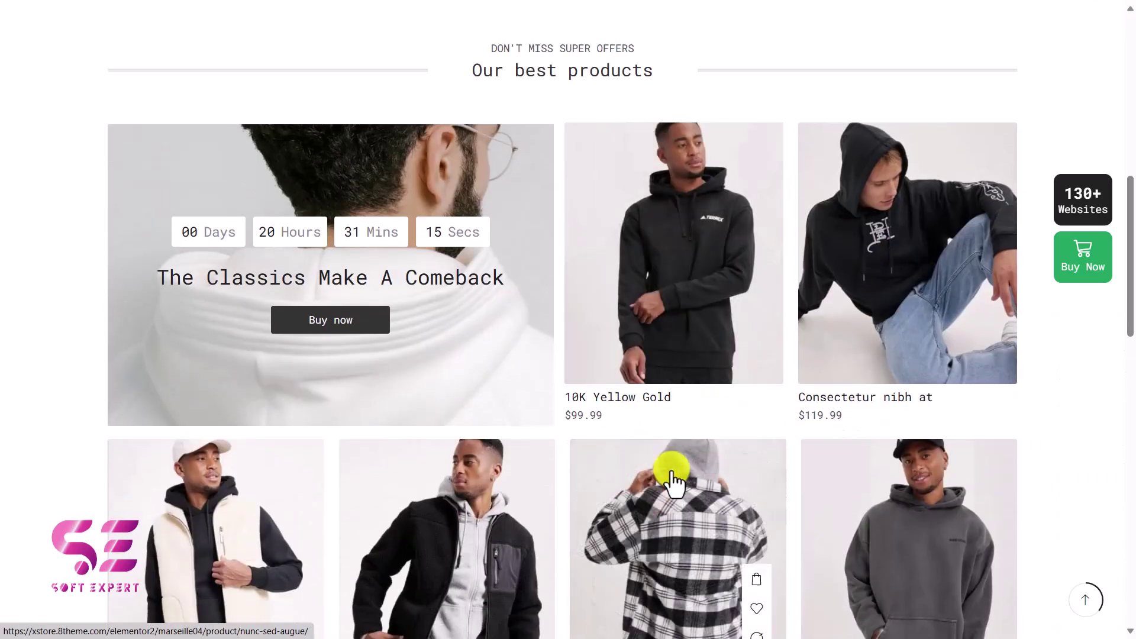
scroll(673, 464, down, 4)
scroll(673, 481, down, 13)
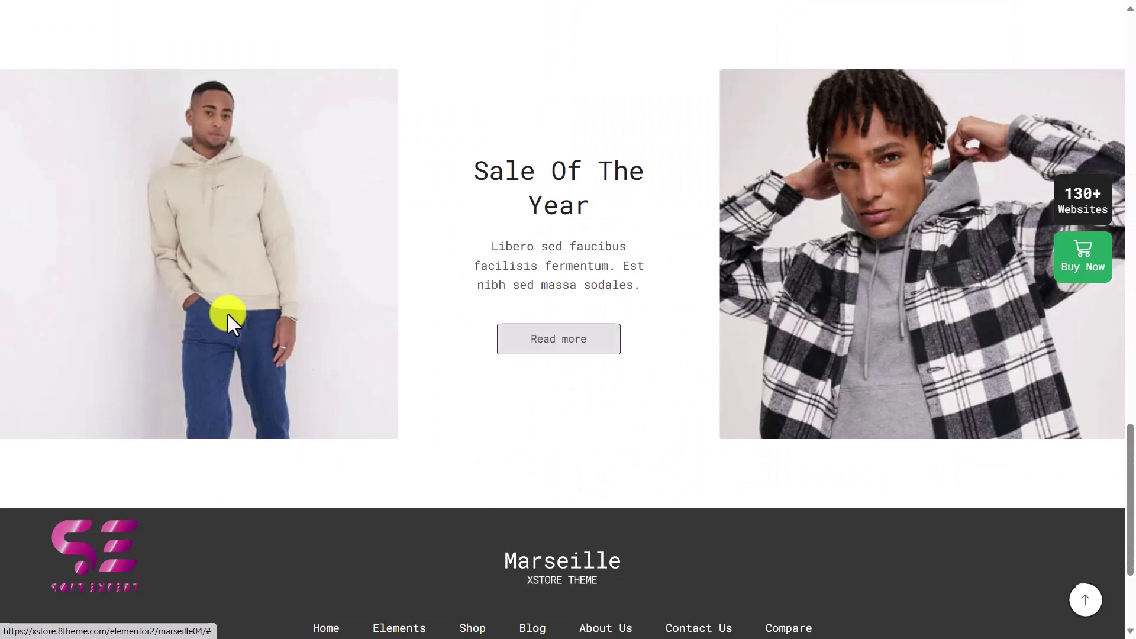
scroll(743, 351, down, 6)
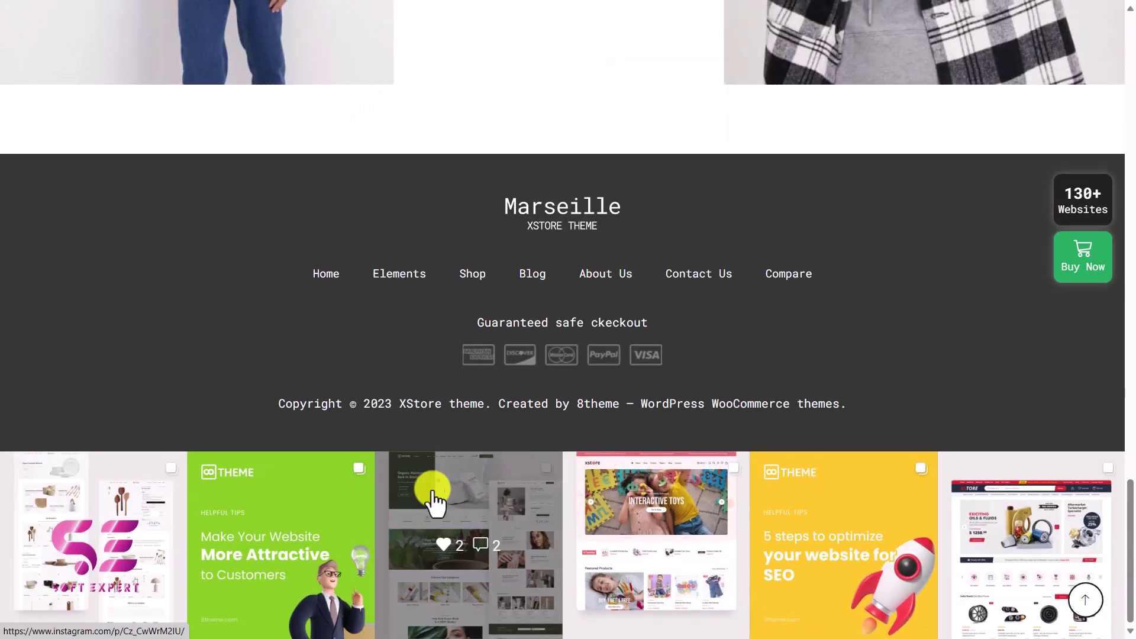
scroll(853, 485, up, 20)
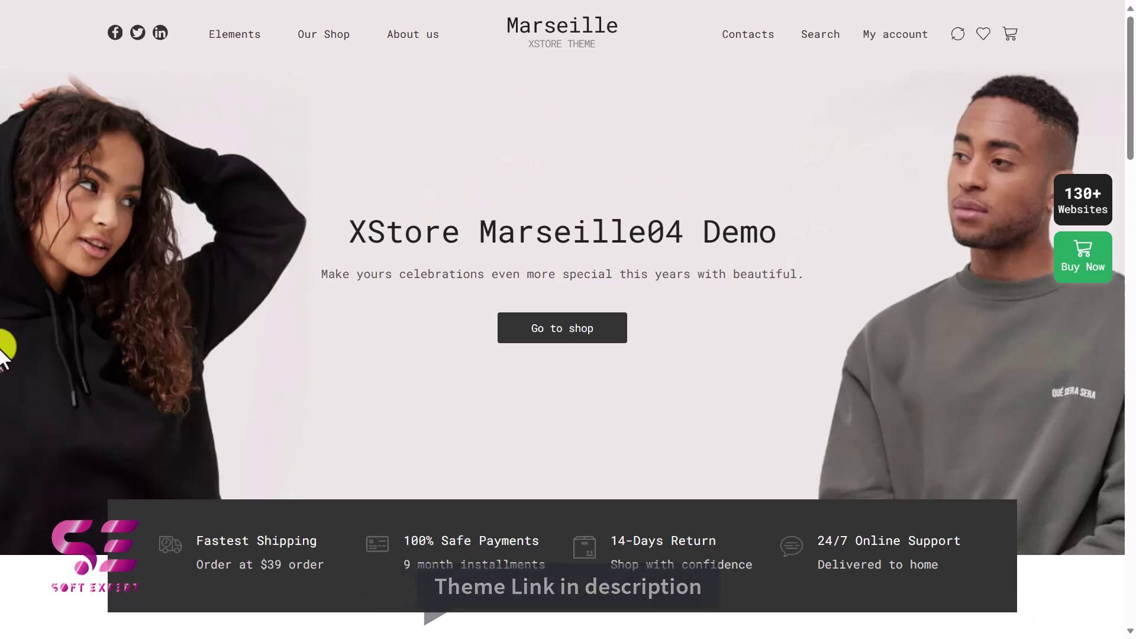
Step: Add the XStore theme to the cart from its ThemeForest page and choose card payment at checkout
click(30, 373)
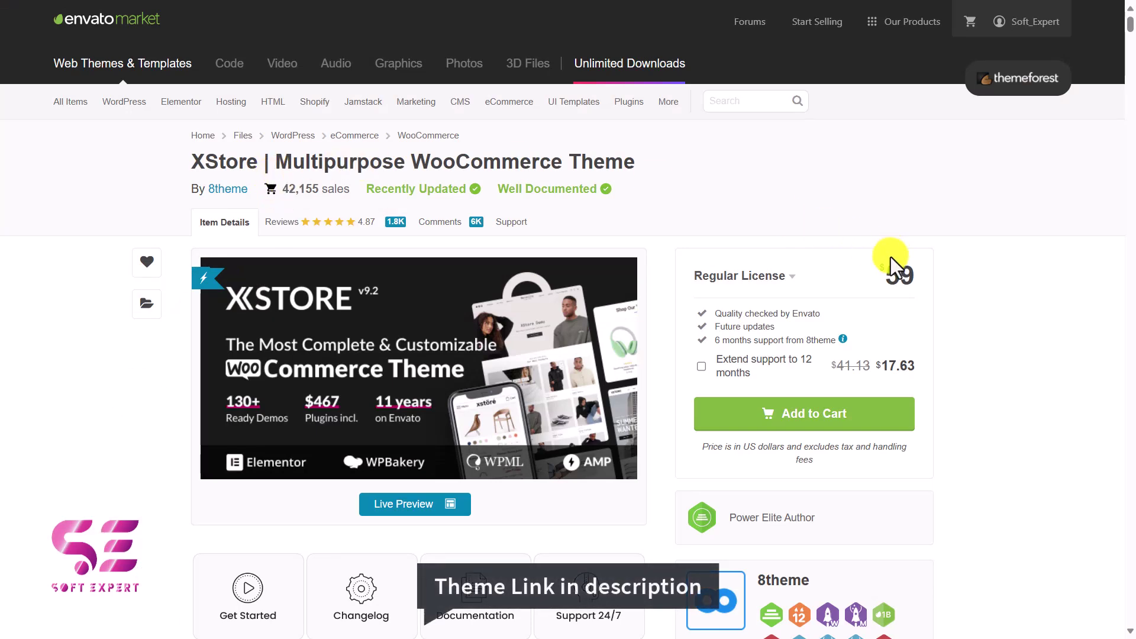
click(795, 417)
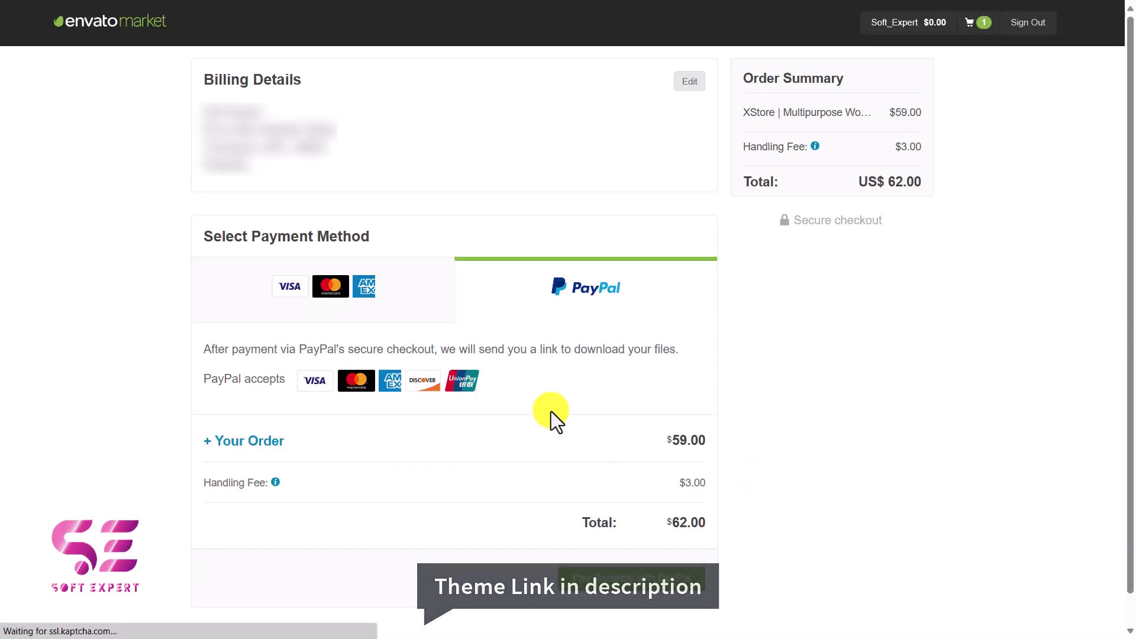
click(336, 315)
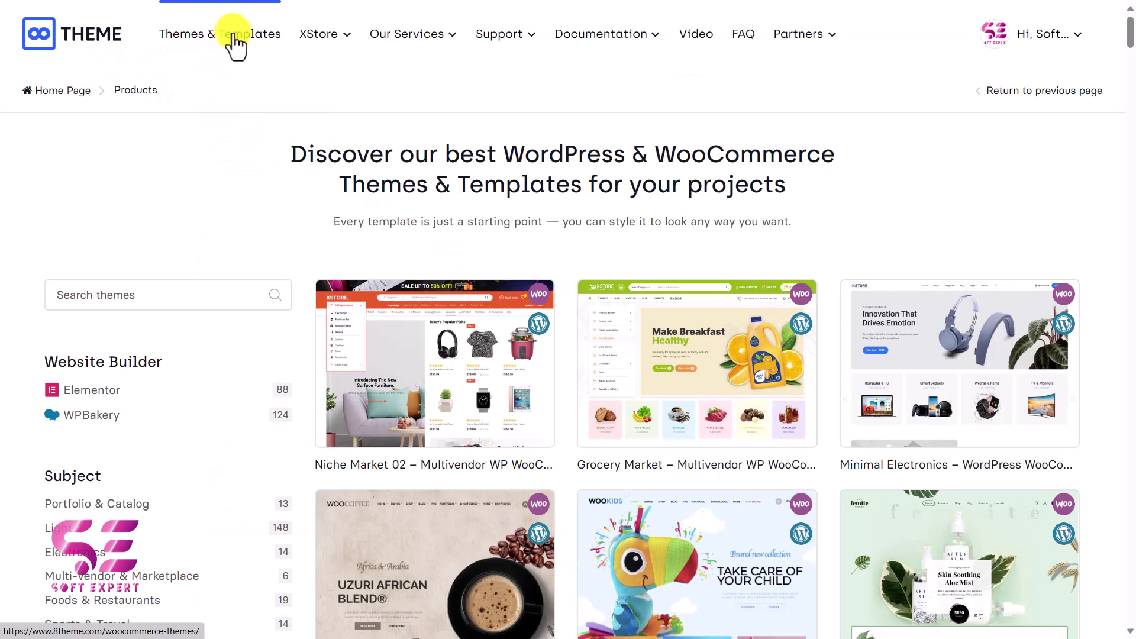
Step: Look over the 8theme site's support options and theme catalog, and open the account's Downloadable Files page
mouse_move(392, 39)
mouse_move(487, 45)
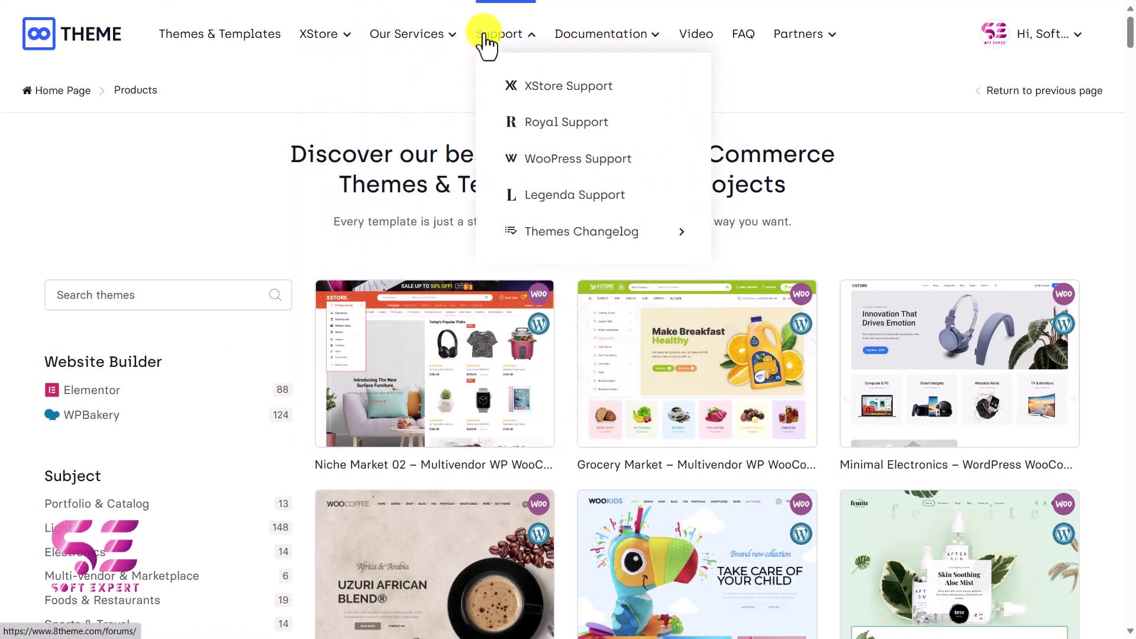
scroll(716, 199, down, 8)
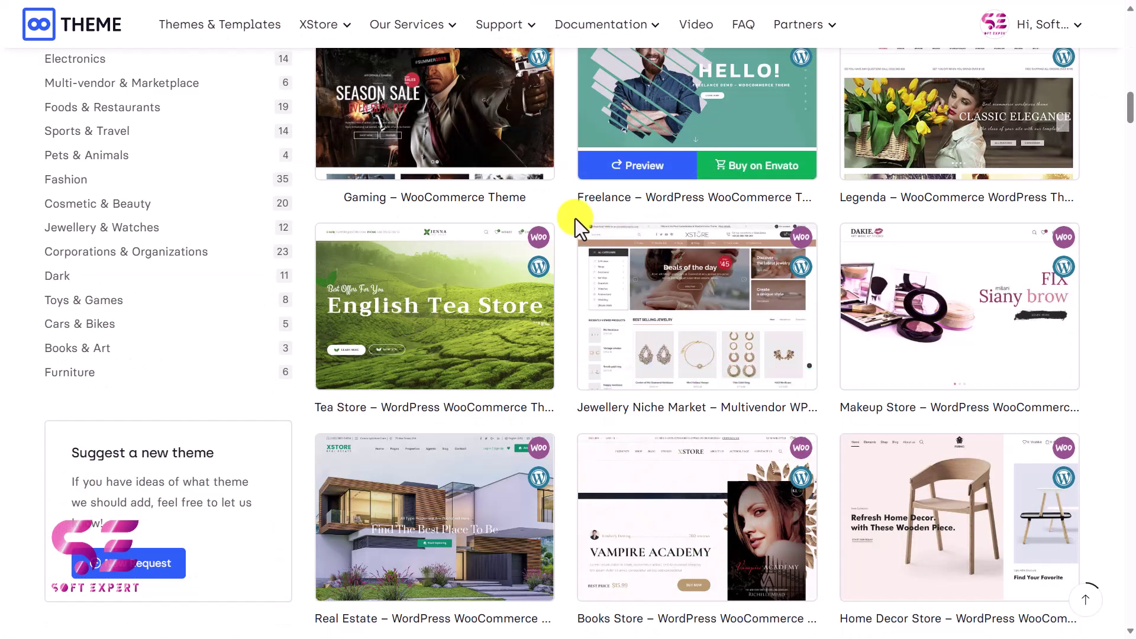
mouse_move(1057, 44)
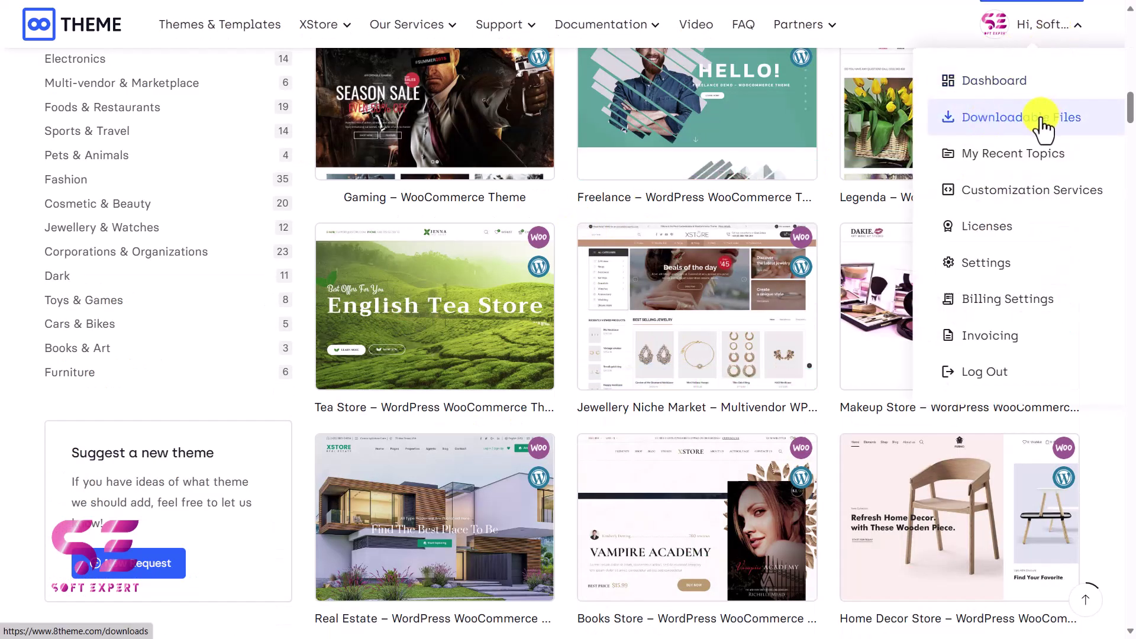
click(1010, 122)
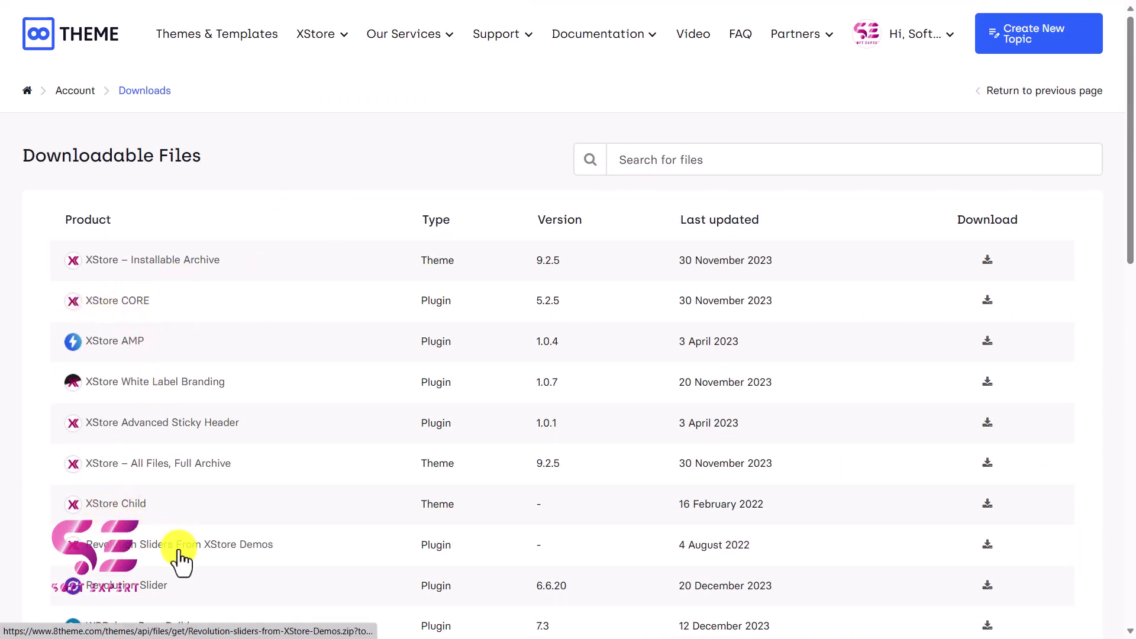
Step: Download the XStore – All Files, Full Archive package and open the XStore Theme folder inside the zip
scroll(179, 406, down, 1)
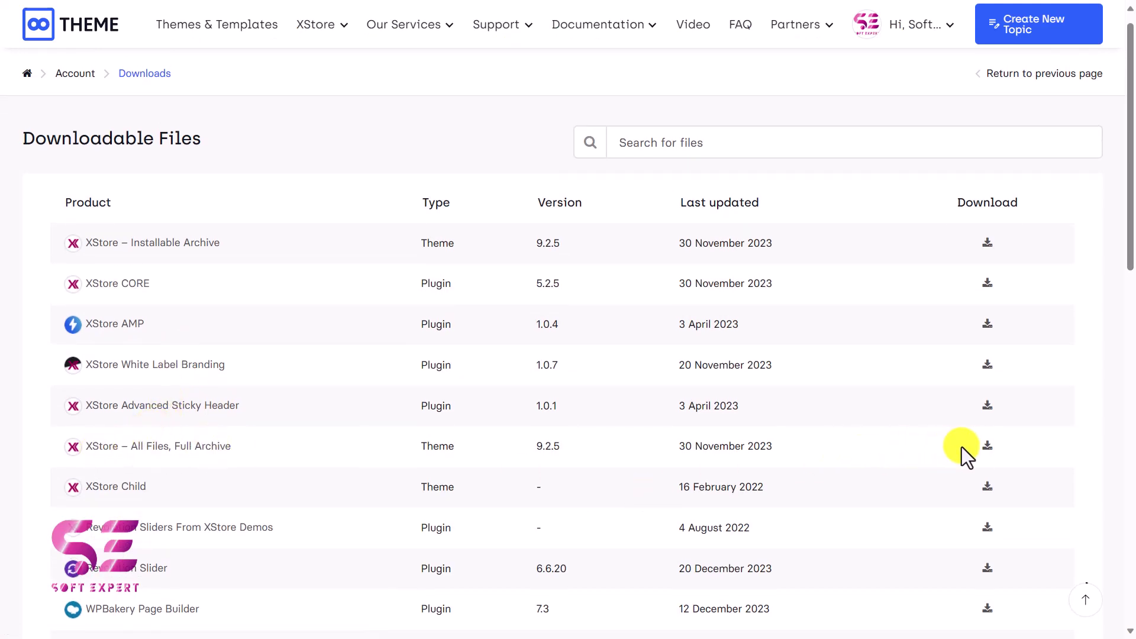
click(987, 449)
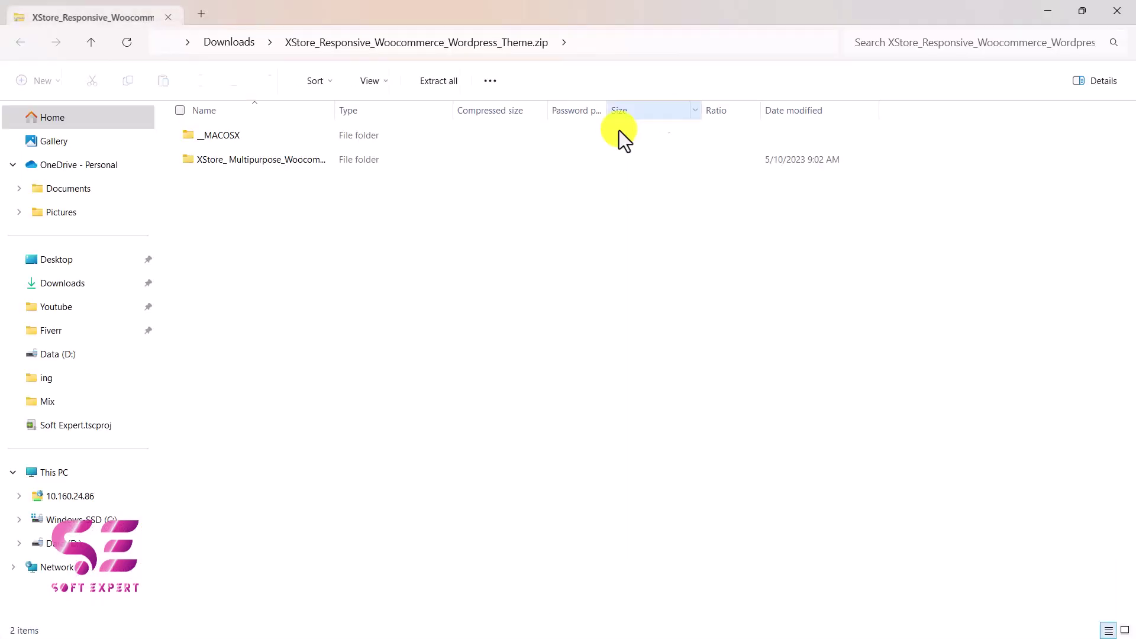
double_click(207, 157)
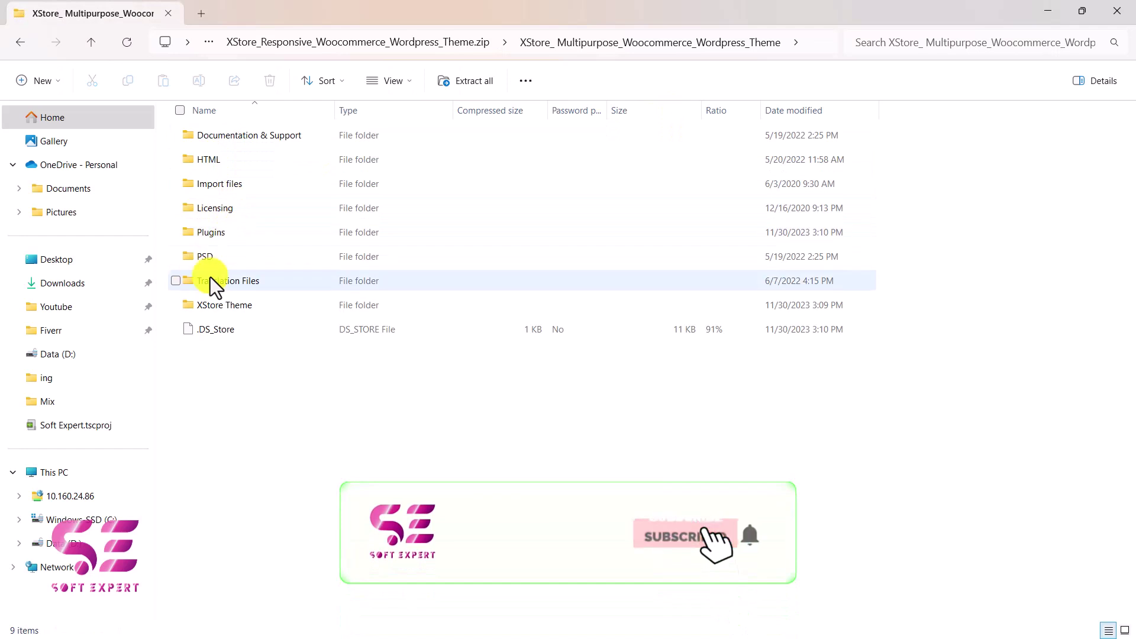
double_click(213, 305)
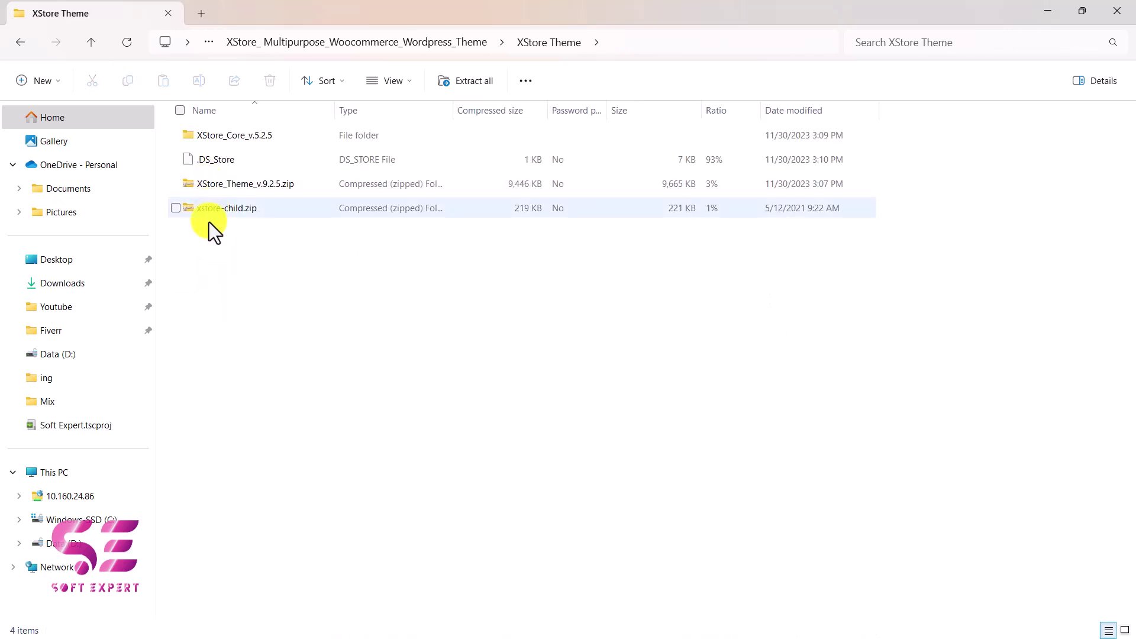
drag(209, 229, 69, 257)
click(69, 257)
drag(275, 347, 358, 278)
click(309, 332)
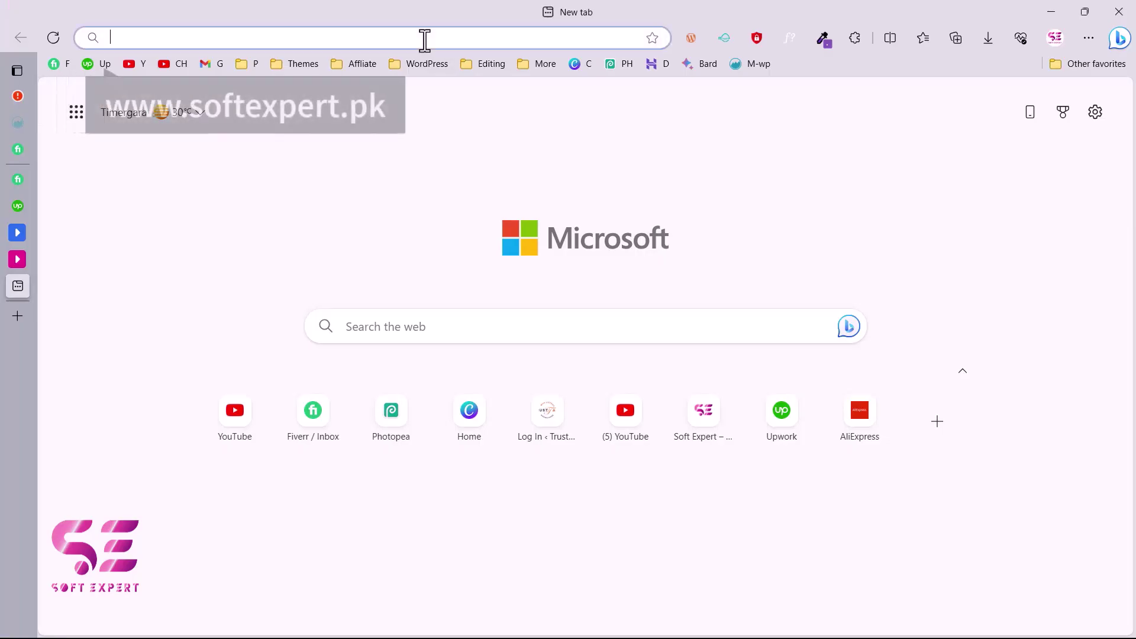
Step: Open softexpert.pk in the browser, switch to full screen, and look through its home page
text(softexpert.pk)
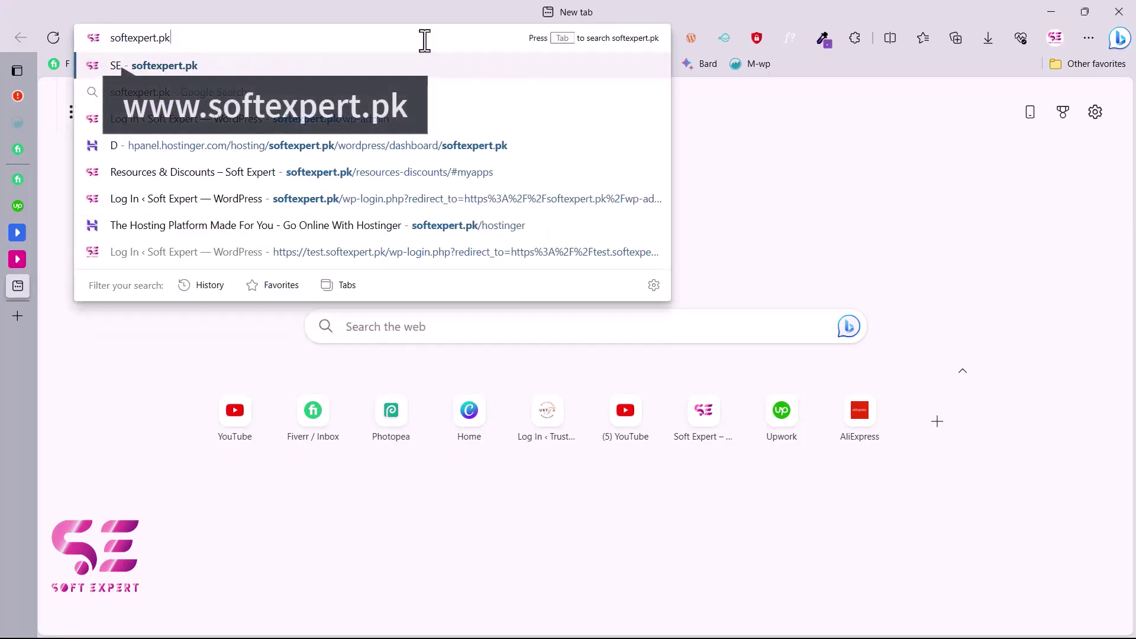
key(Return)
key(F11)
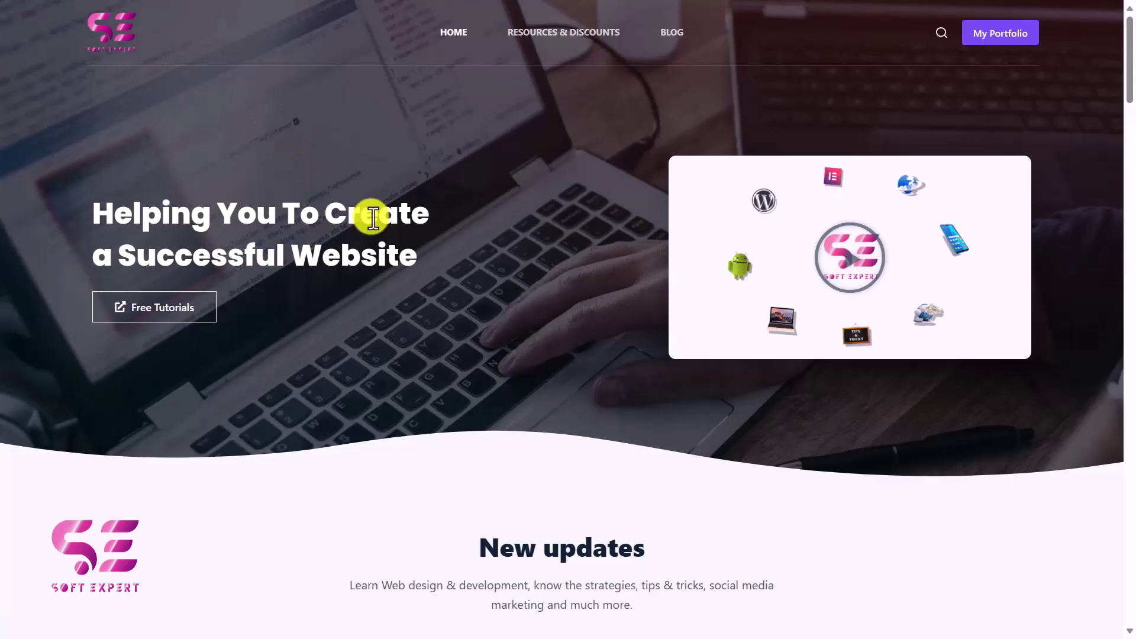
scroll(371, 216, down, 10)
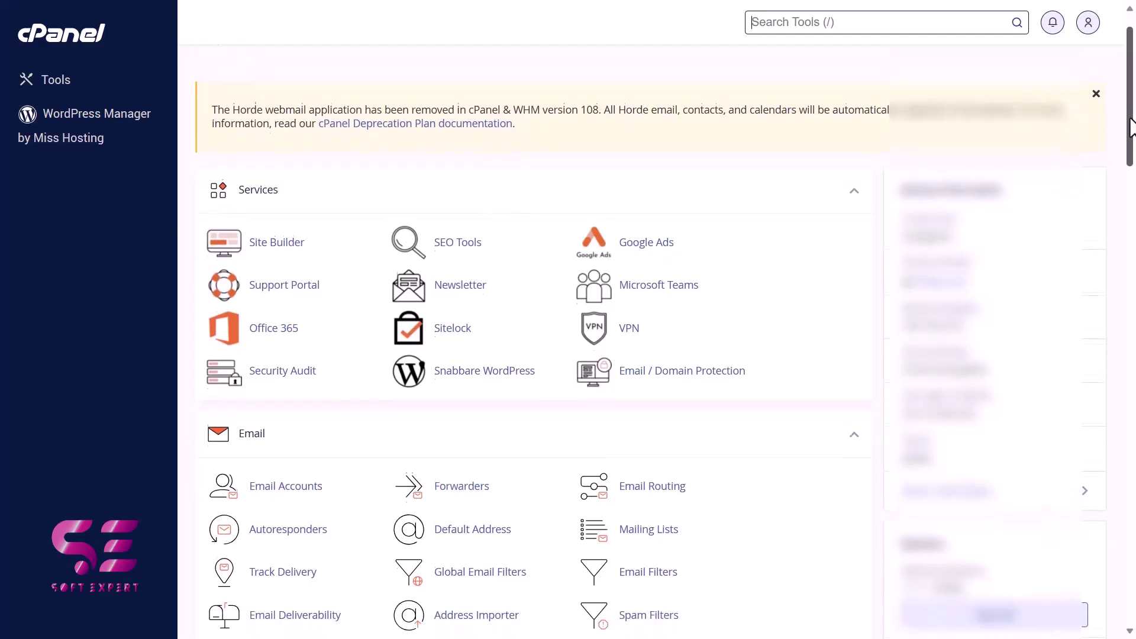
Step: Look through the cPanel tool sections and compare Hostinger's Premium, Business and Cloud Startup WordPress plans
scroll(1132, 143, down, 2)
drag(1132, 161, 1134, 473)
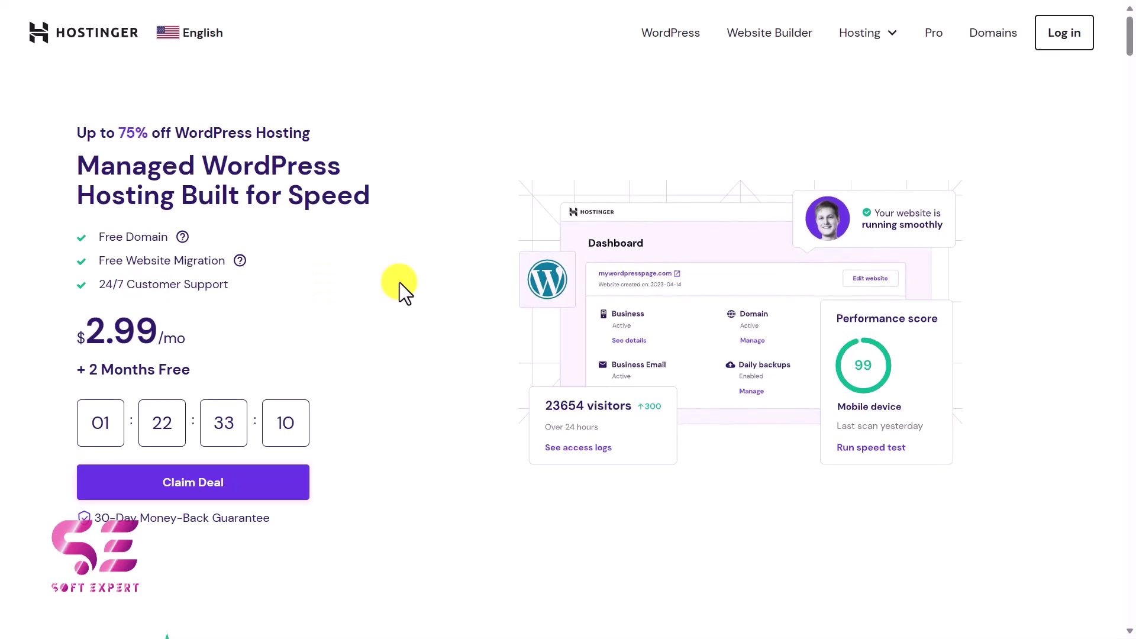
scroll(399, 282, down, 10)
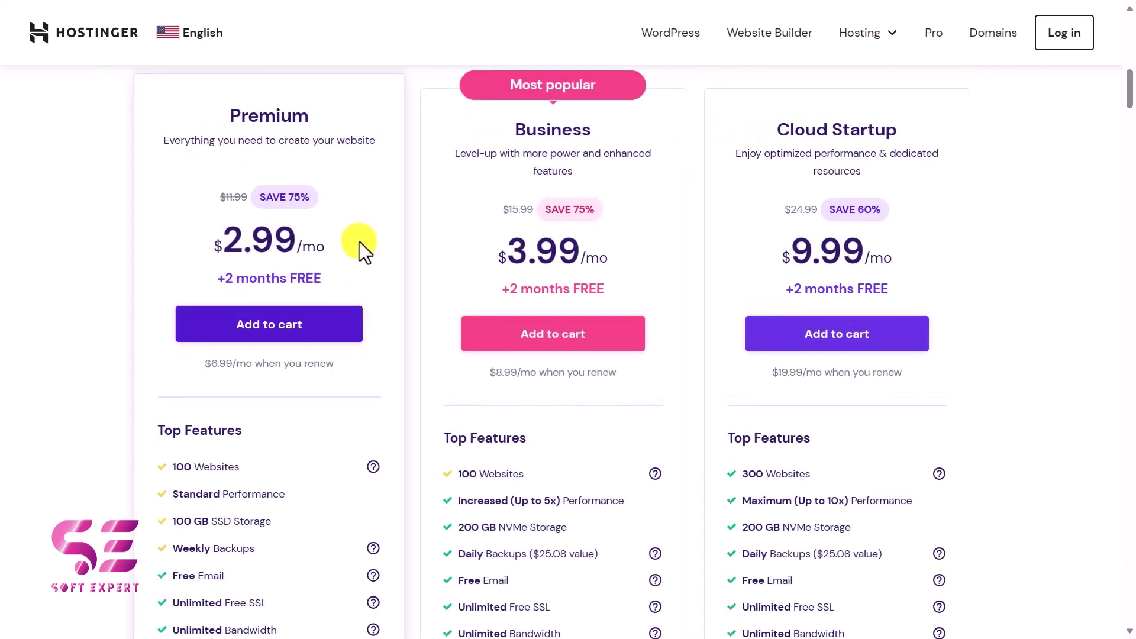
scroll(289, 299, down, 3)
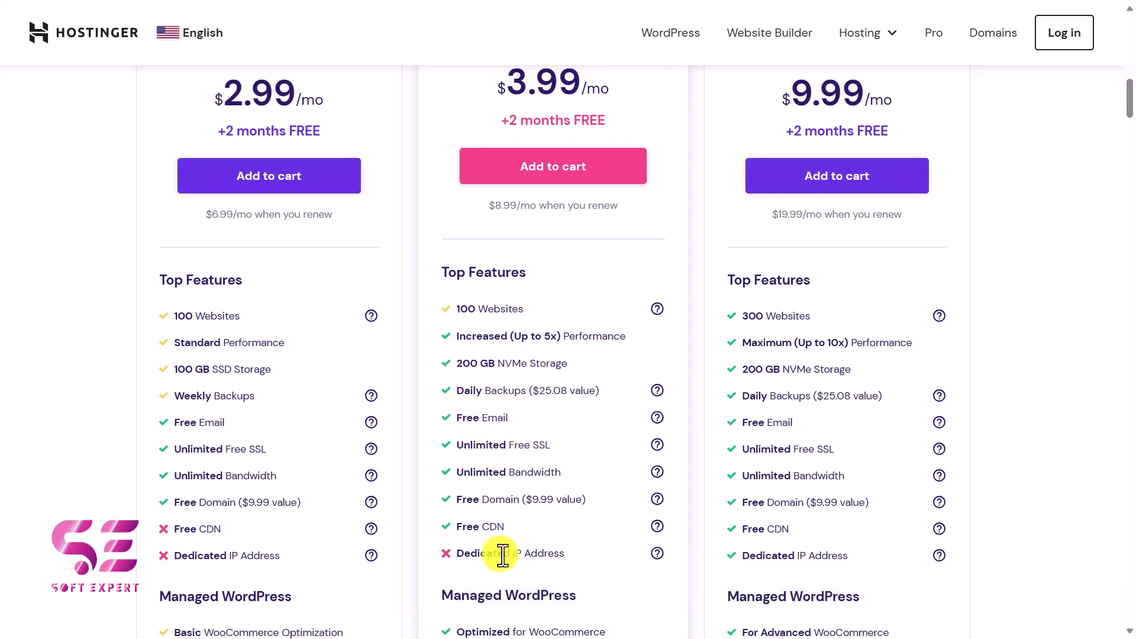
Step: Go back up to the Hostinger plan prices and add the Premium plan to the cart
scroll(556, 367, up, 2)
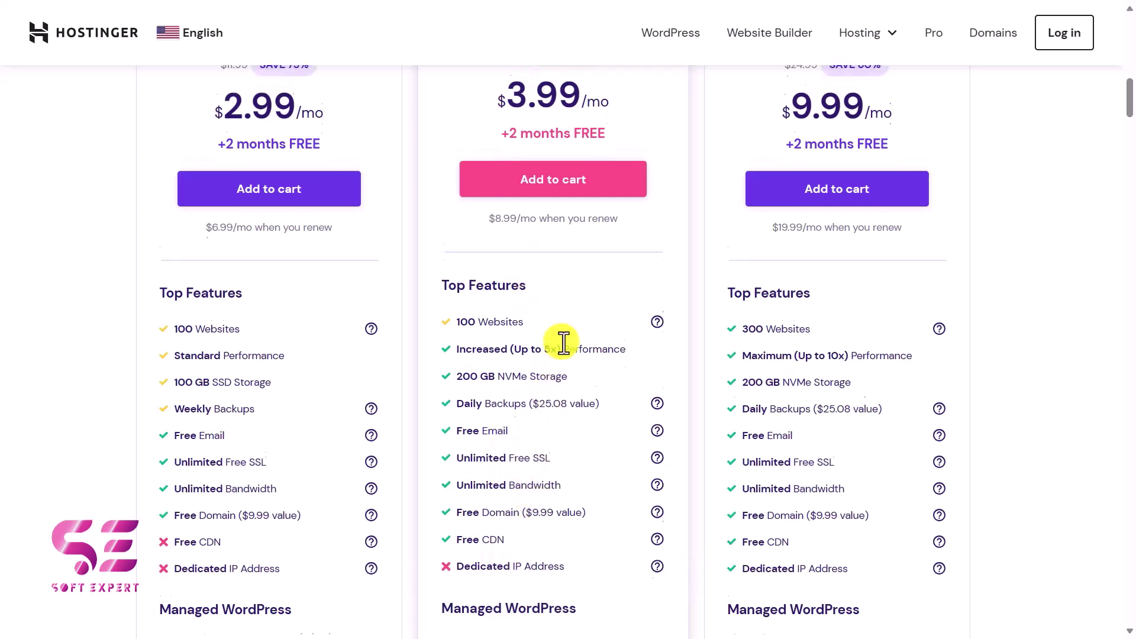
scroll(556, 331, up, 2)
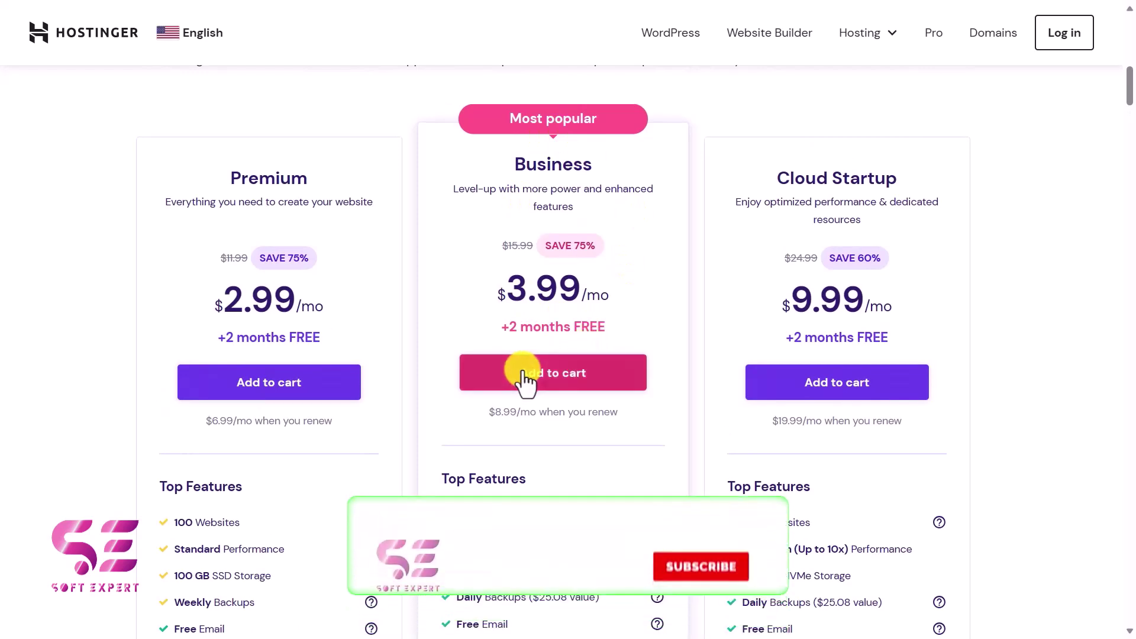
click(578, 381)
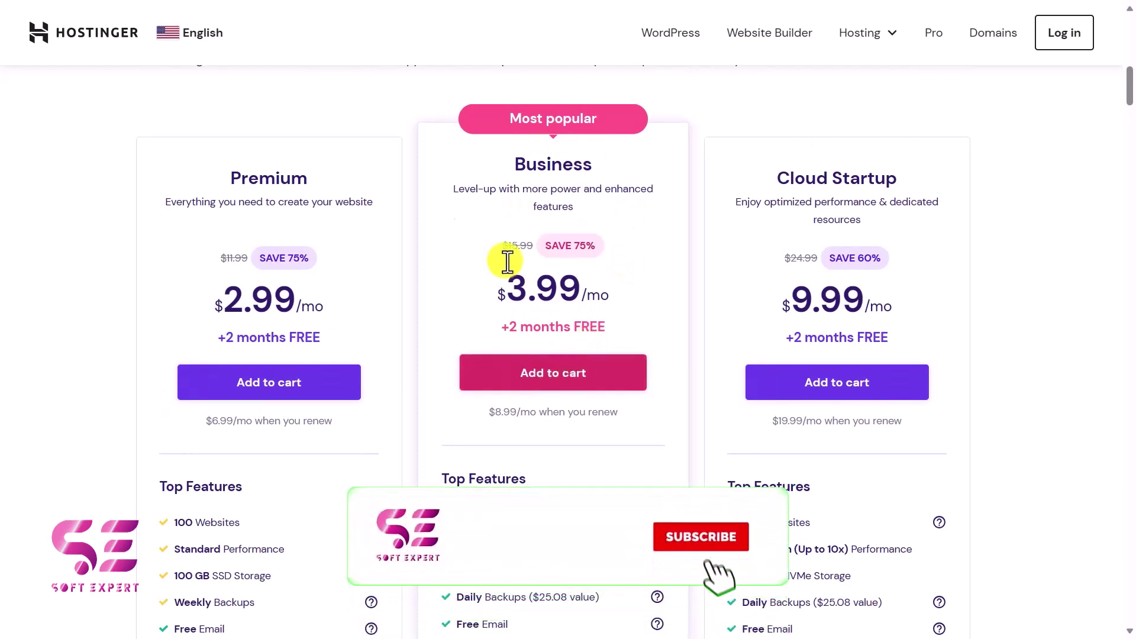
click(248, 374)
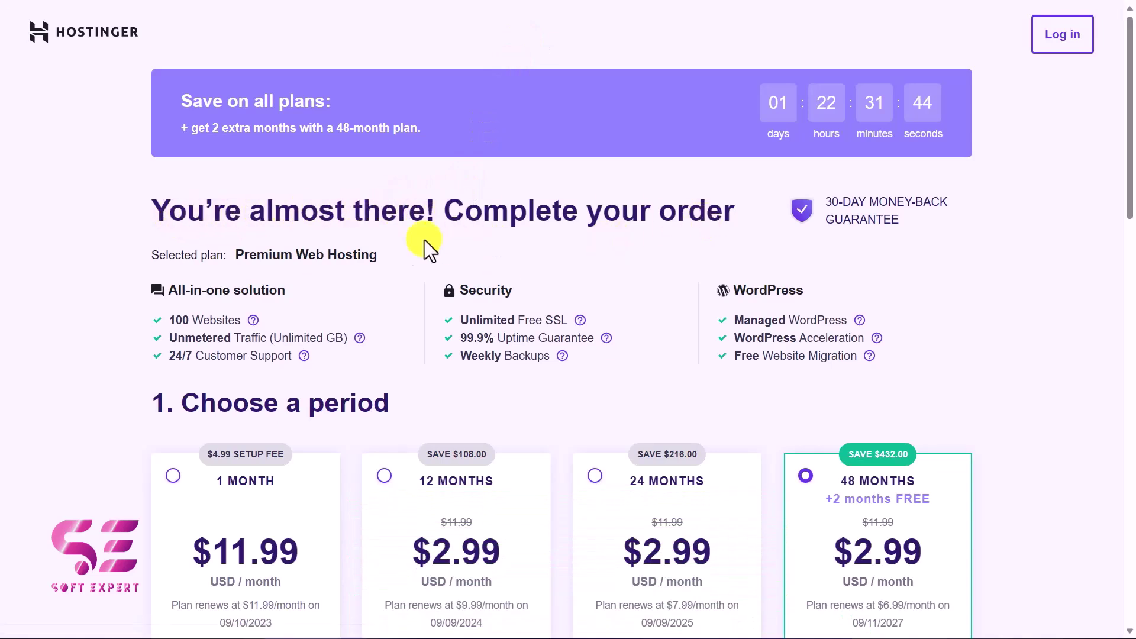
Step: Look through the Premium order page's billing periods, account creation, payment methods and order total
scroll(442, 292, down, 5)
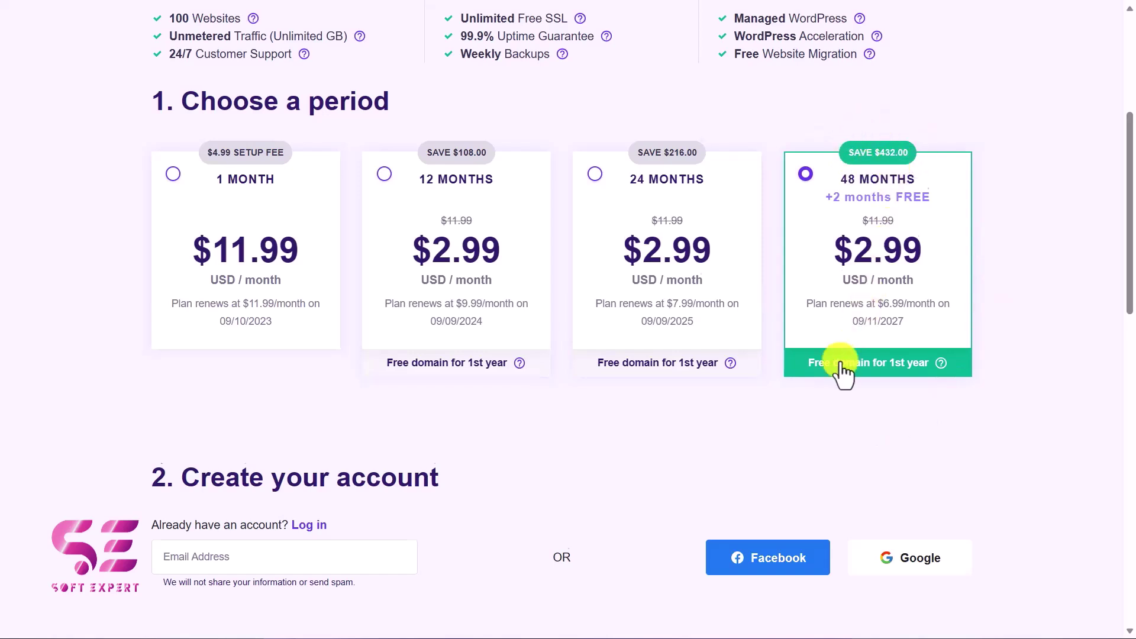
scroll(844, 369, down, 3)
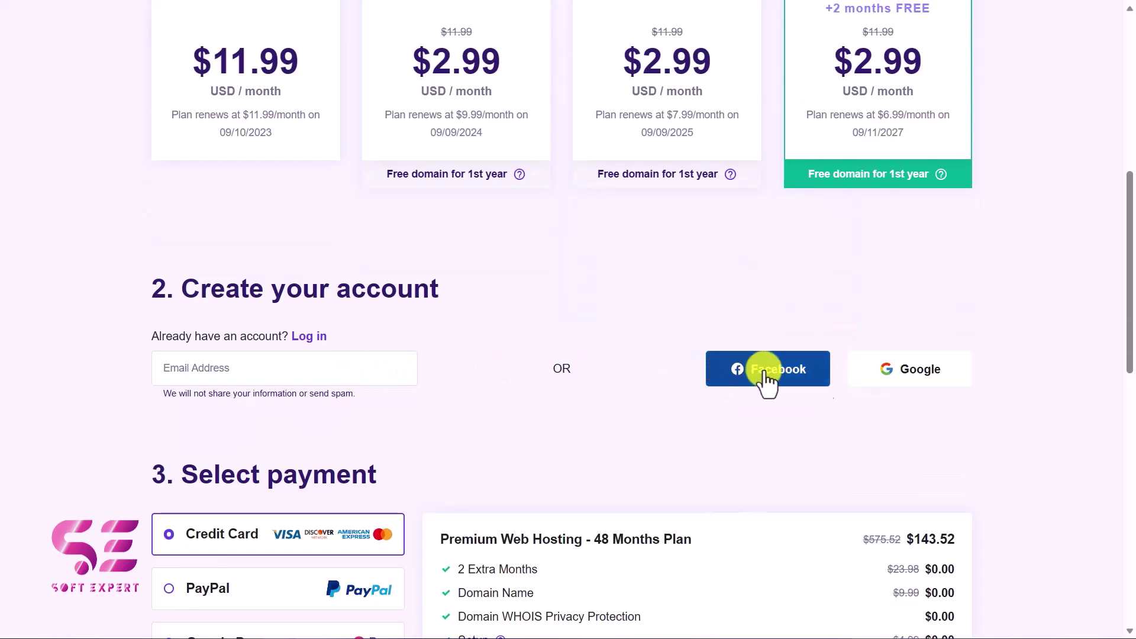
scroll(914, 388, down, 4)
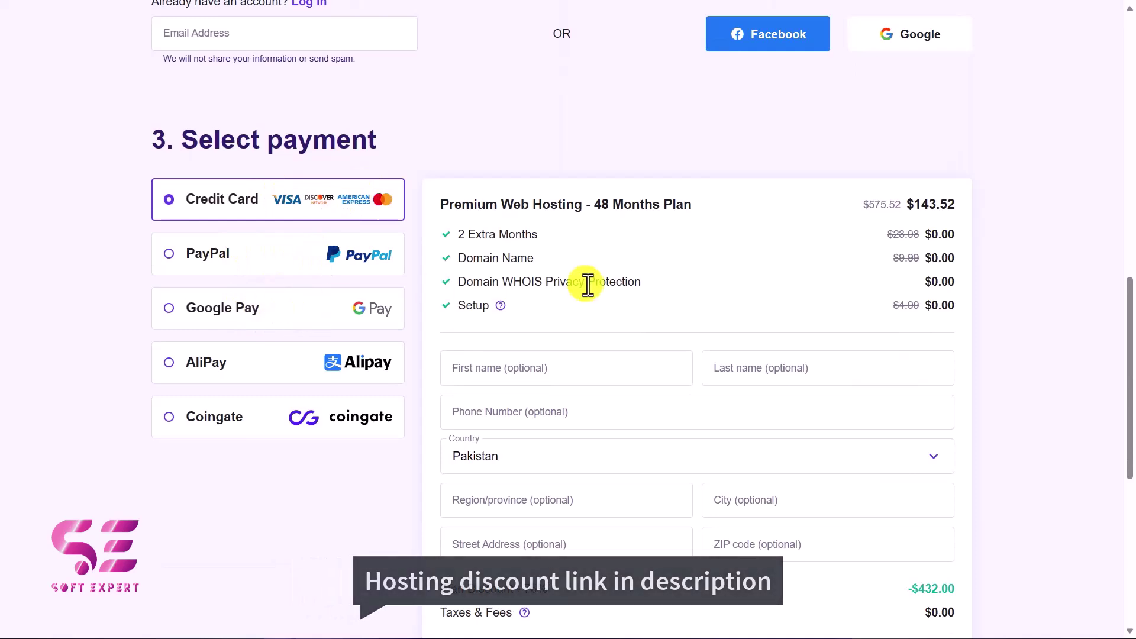
scroll(586, 284, down, 4)
scroll(586, 284, down, 3)
drag(910, 280, 964, 279)
click(965, 279)
scroll(964, 279, up, 13)
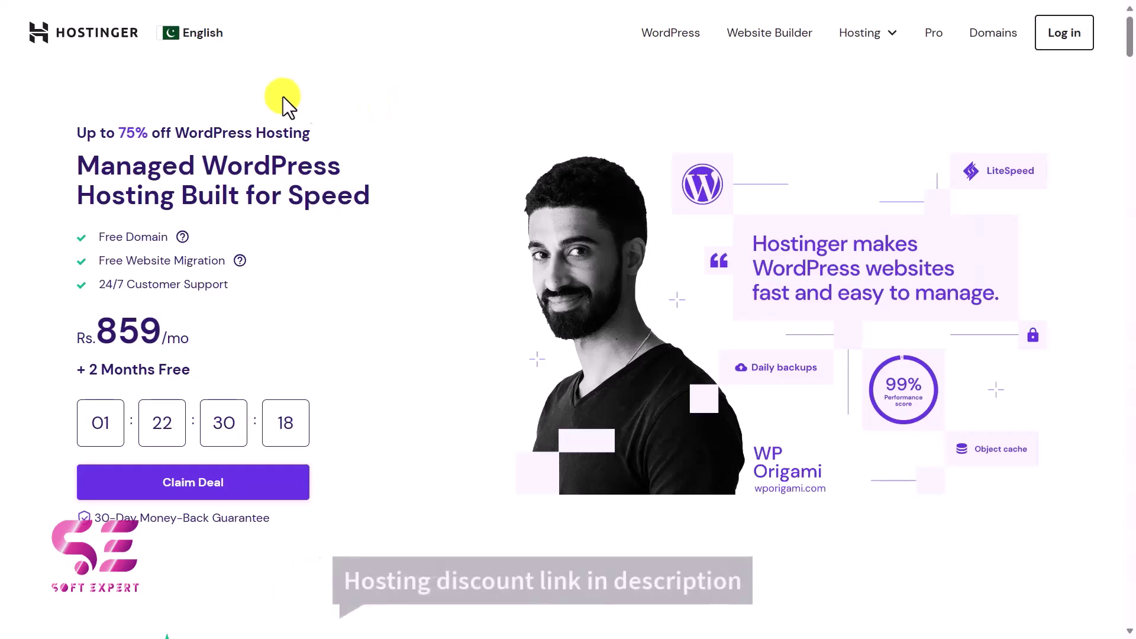
Step: Open the Premium plan's order from Hostinger's Pakistan page and review its PKR billing periods and local payment methods
scroll(244, 284, down, 8)
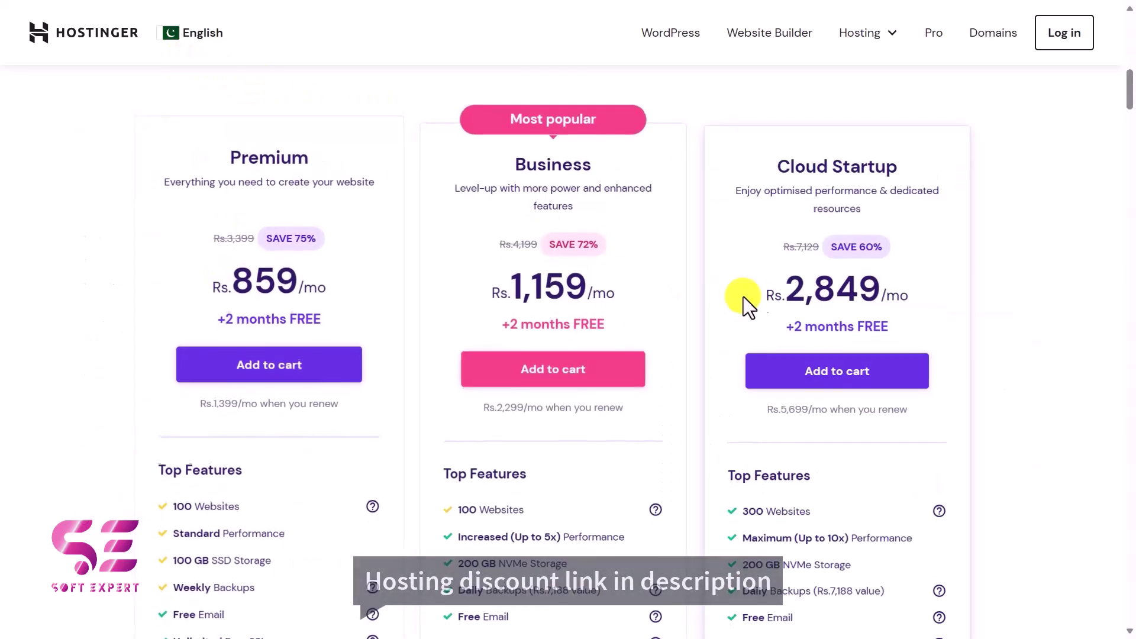
click(299, 370)
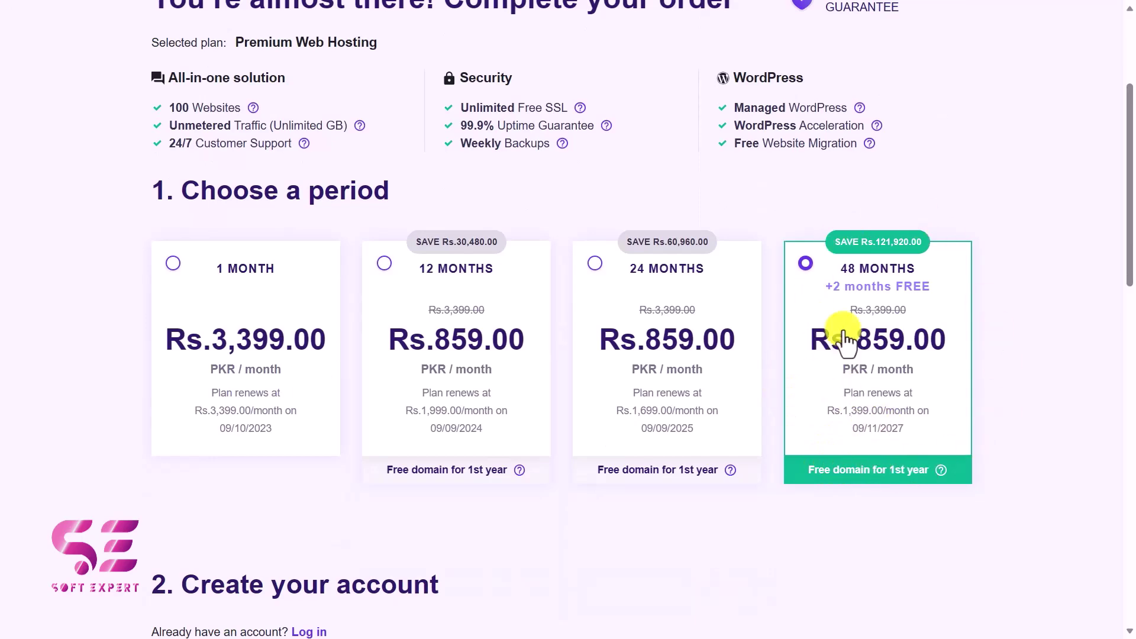
scroll(848, 343, down, 12)
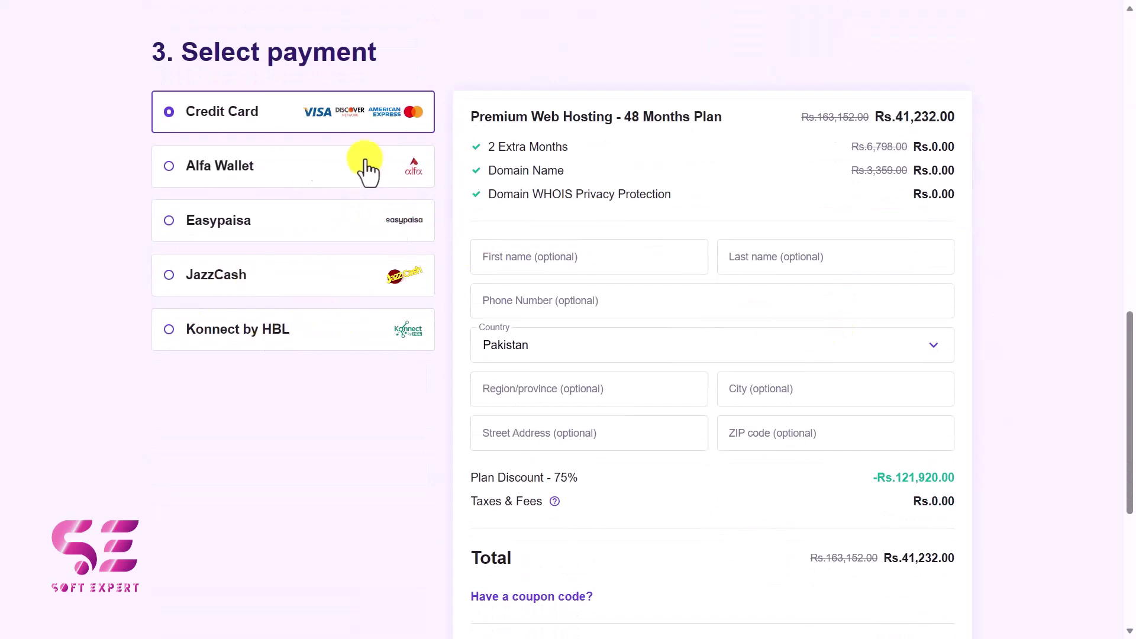
scroll(473, 231, down, 2)
key(Home)
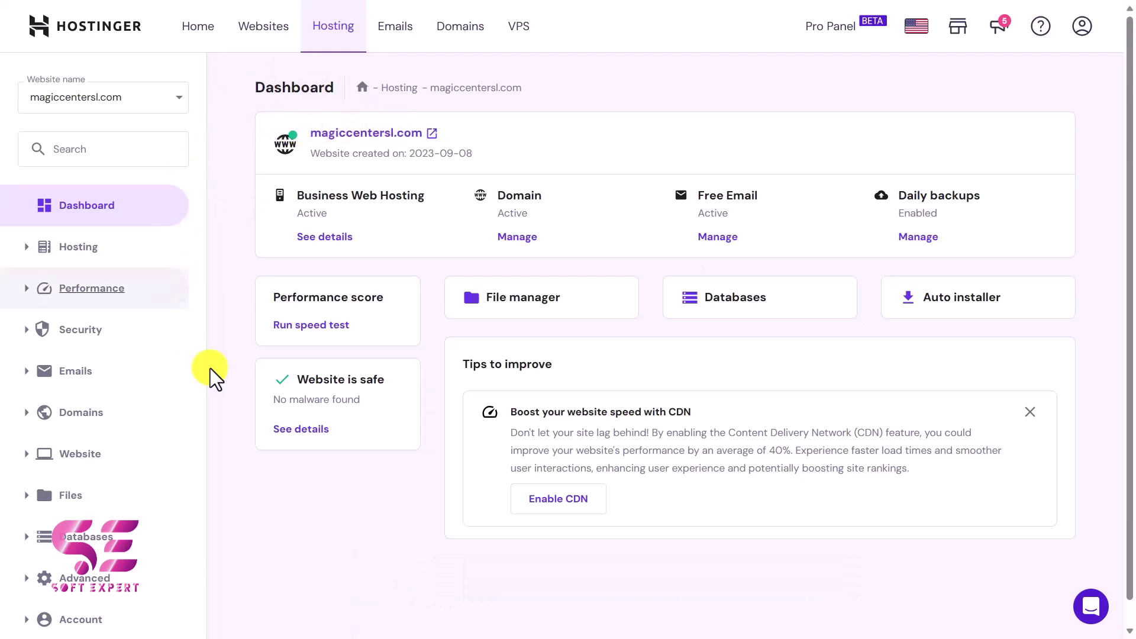
Step: Check the hosting plan and domain on the magiccentersl.com dashboard and open the WordPress installation form for that site
drag(297, 196, 413, 196)
click(412, 195)
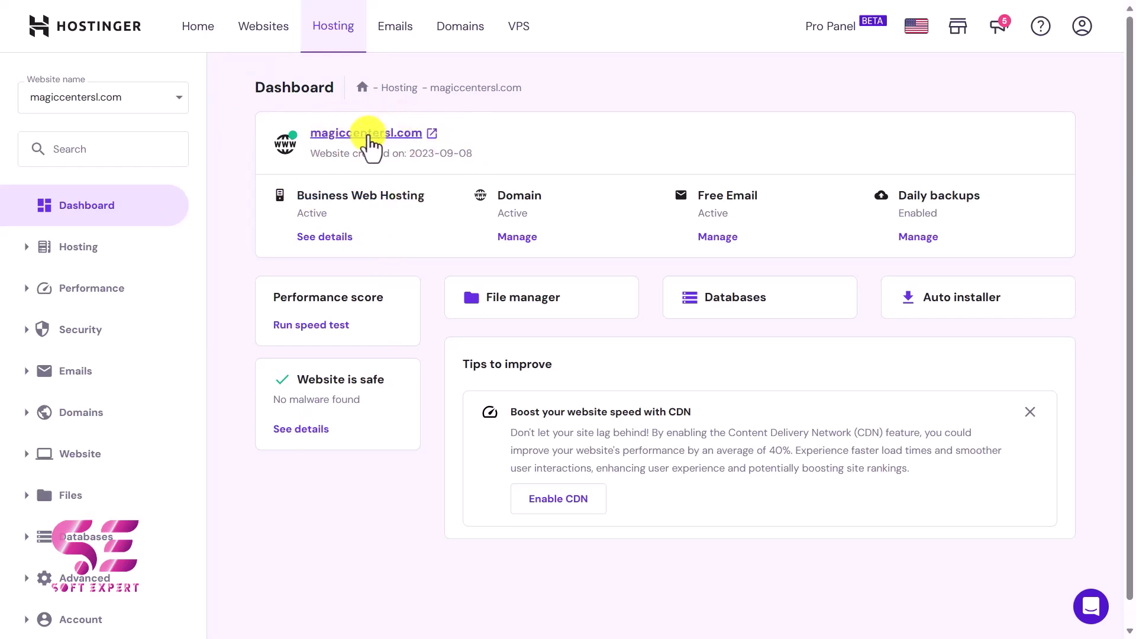
click(374, 134)
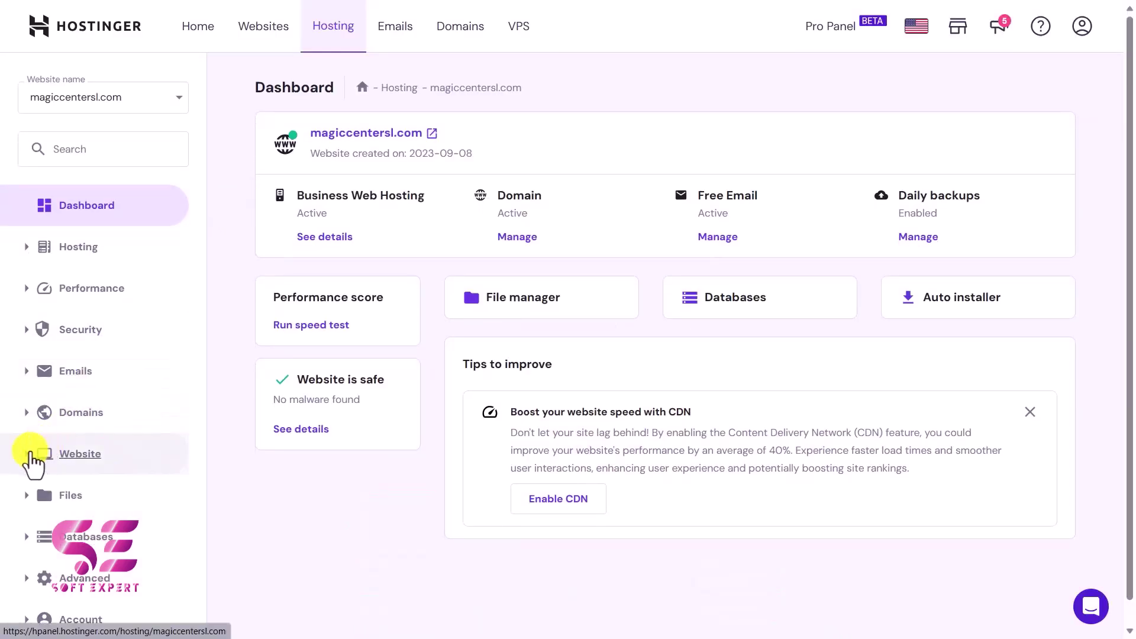
click(30, 453)
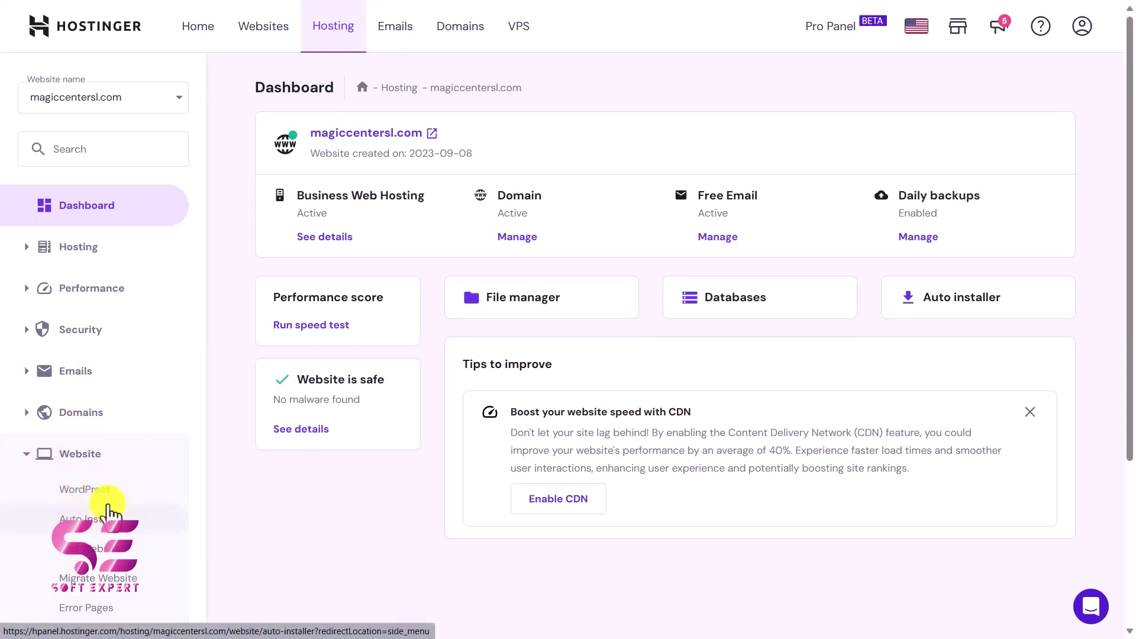
click(90, 493)
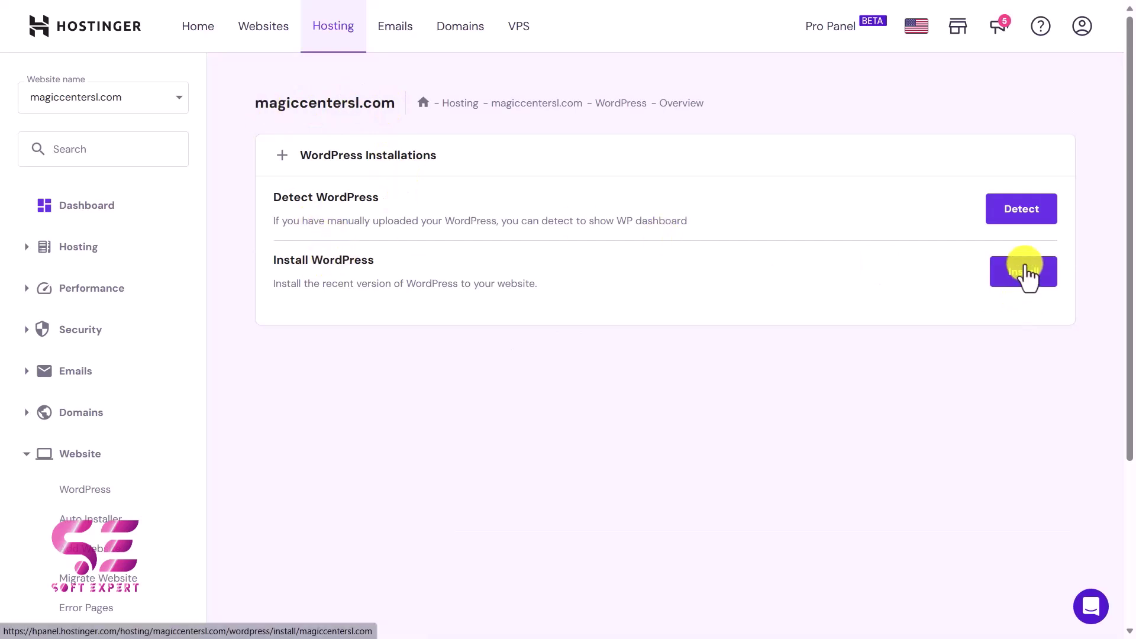
click(1027, 271)
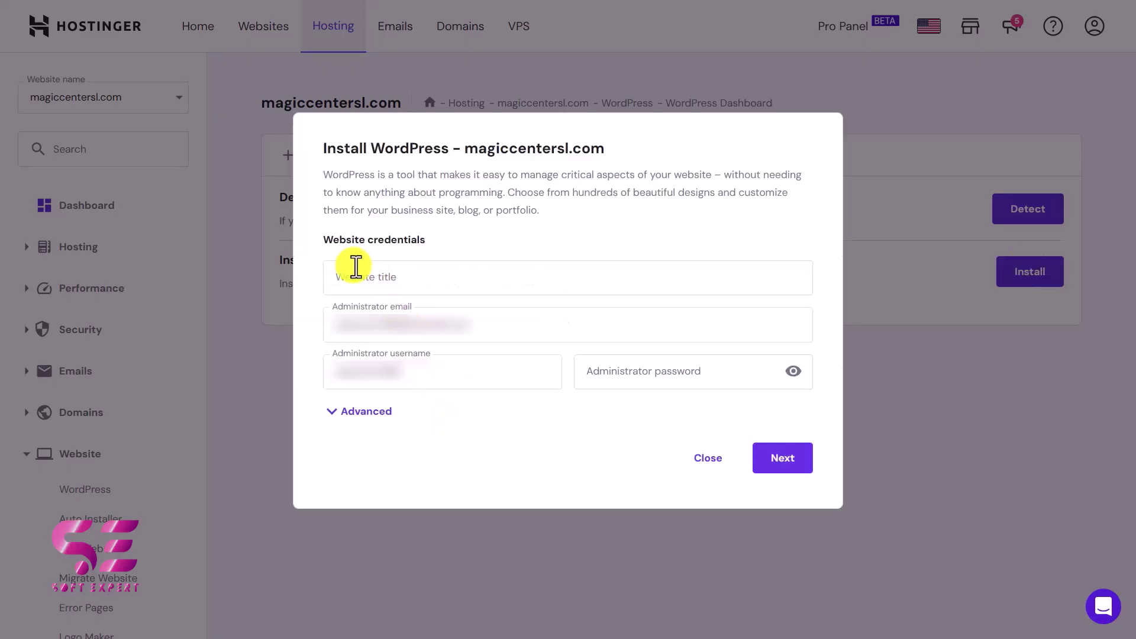
Step: Title the website Jobbe, enter the administrator username and password, and install WordPress 6.3.1 in English with minor-version updates only
click(389, 276)
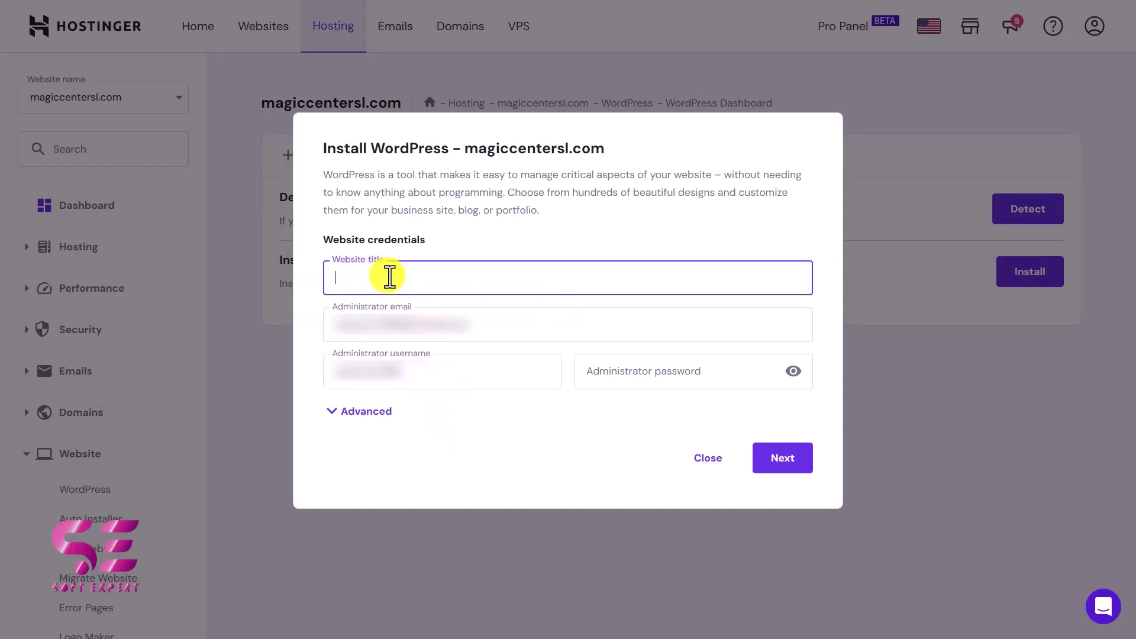
text(Jobbe)
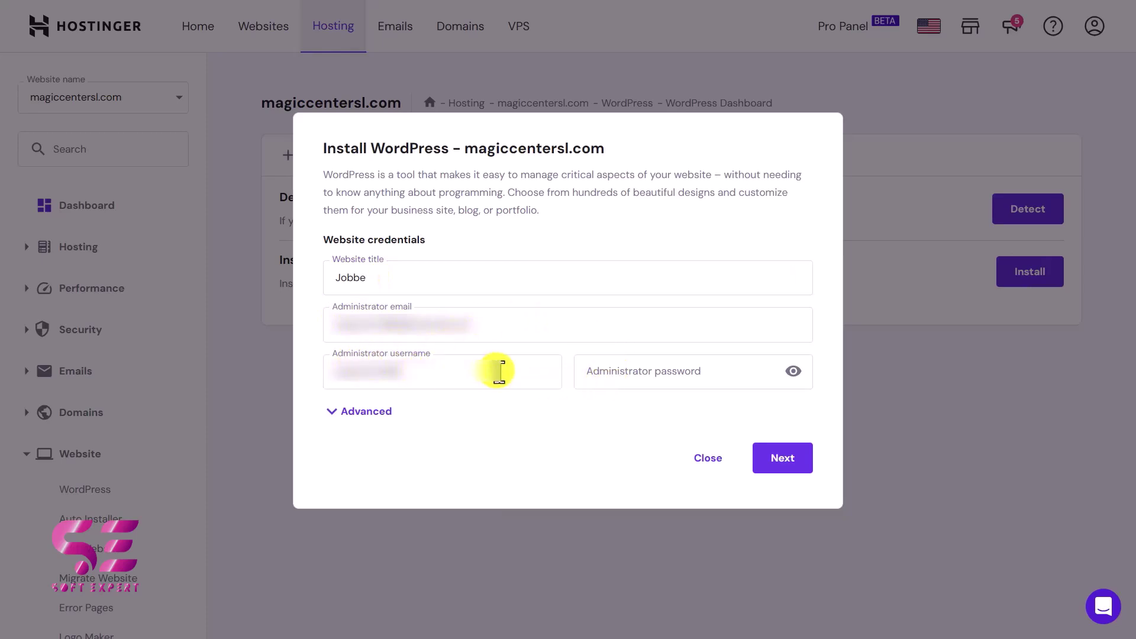
click(532, 412)
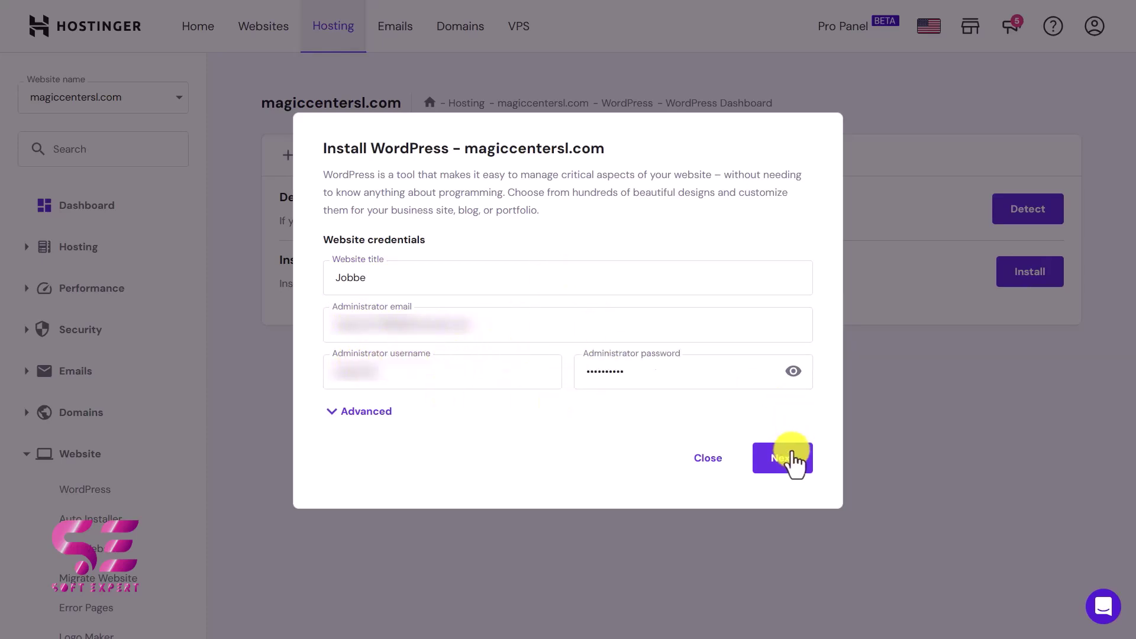
click(787, 459)
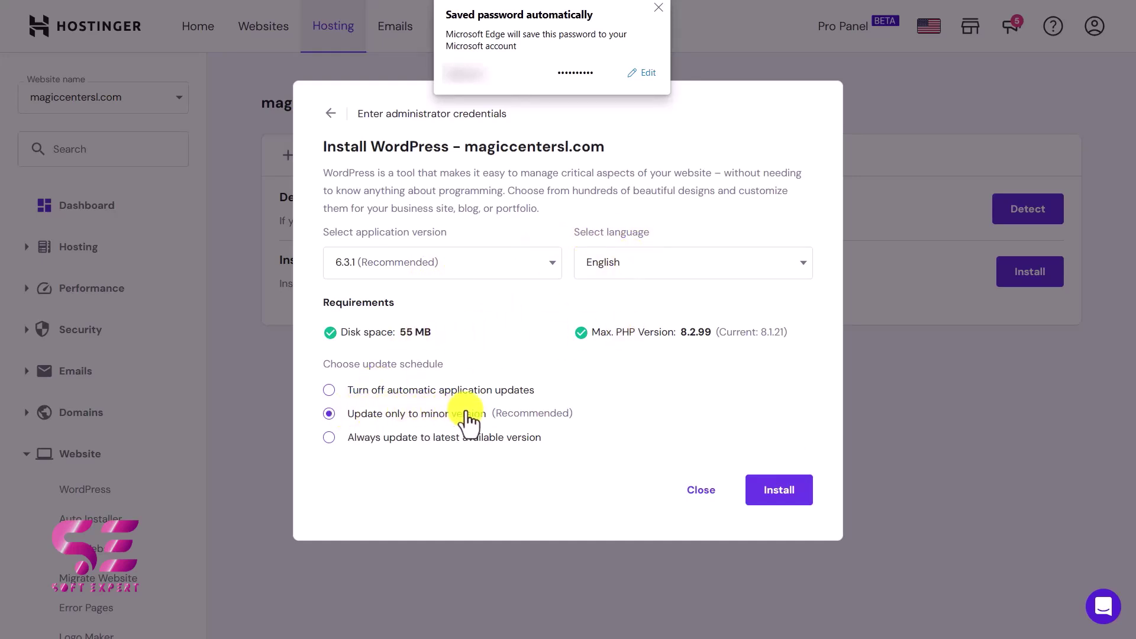
click(782, 491)
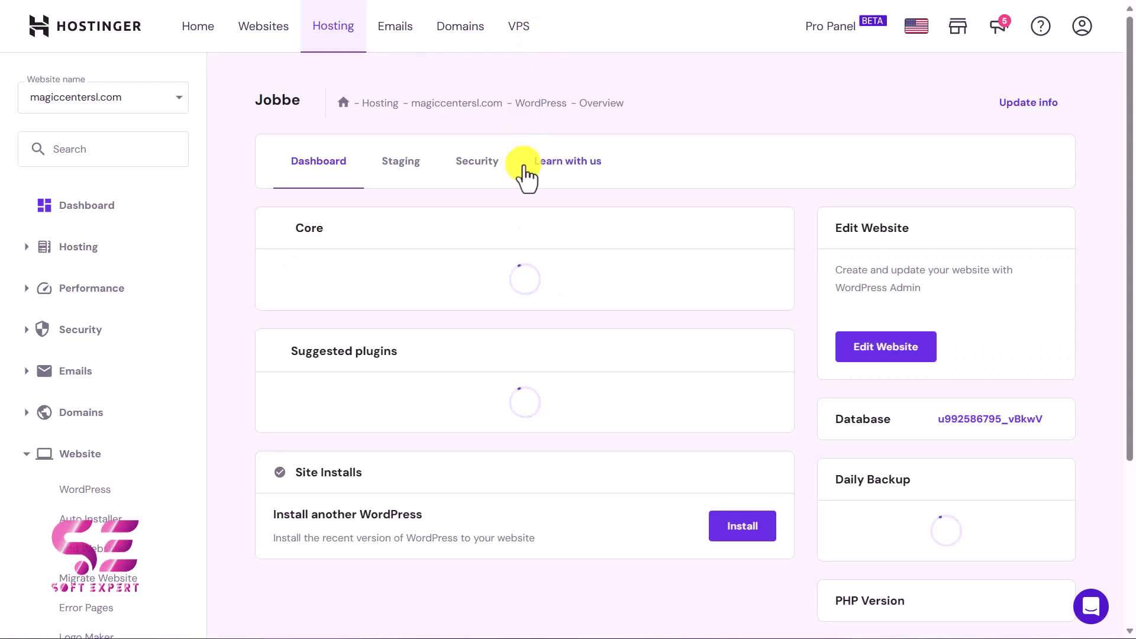
Step: Review the Jobbe site's core settings, backup, PHP and WordPress versions, and open its WordPress admin for editing
scroll(390, 215, down, 2)
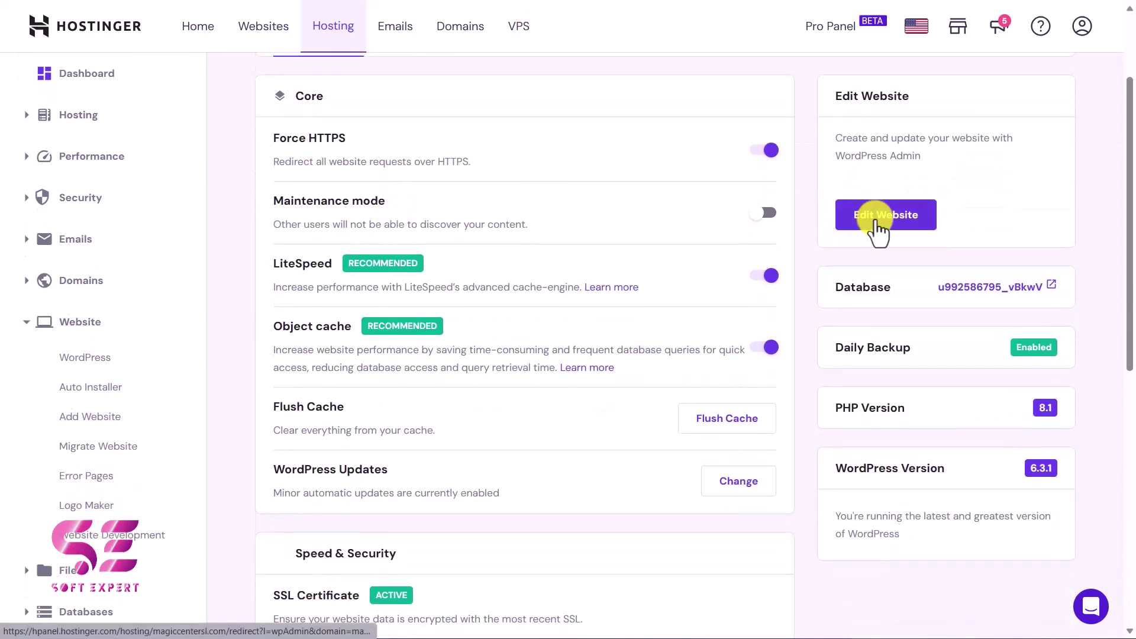
scroll(577, 276, down, 5)
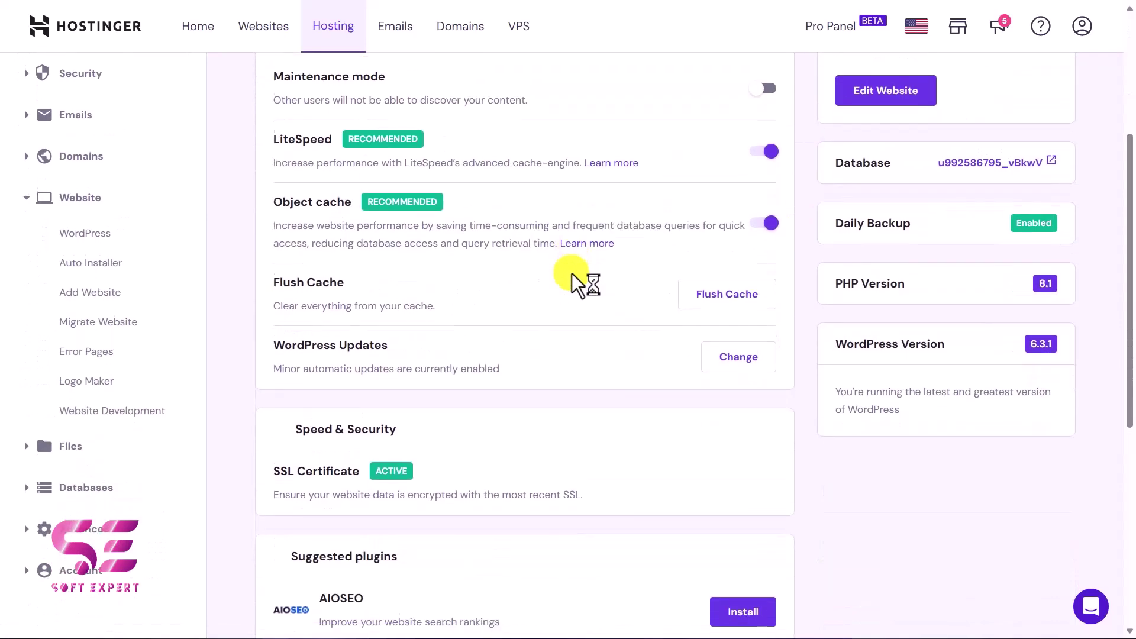
scroll(572, 272, up, 3)
drag(859, 346, 936, 346)
click(934, 342)
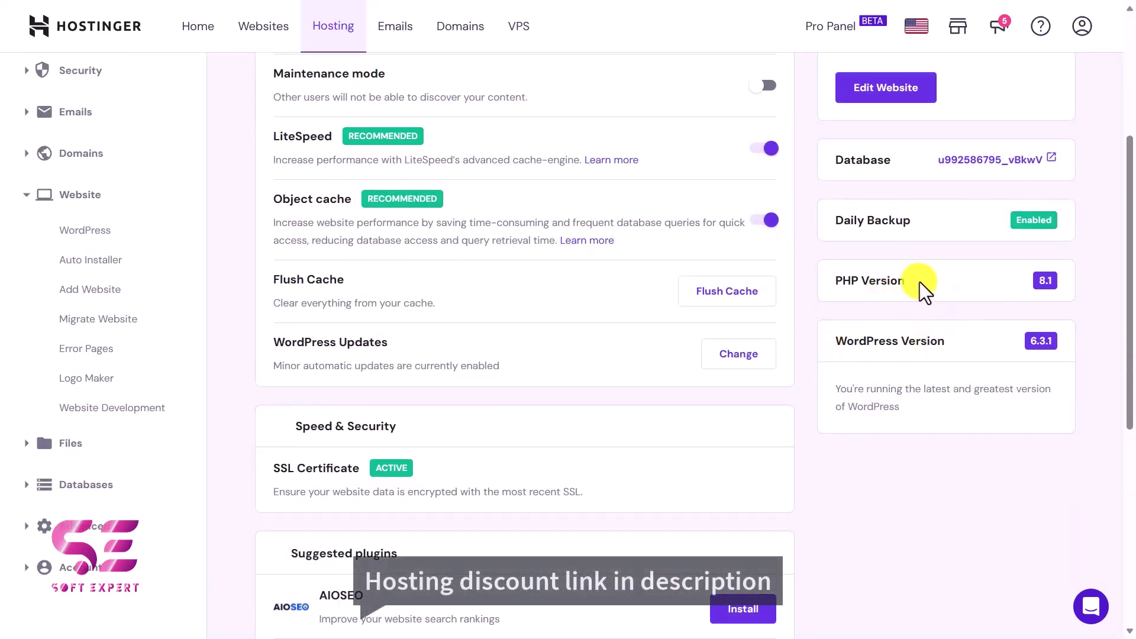
click(942, 238)
scroll(902, 297, up, 5)
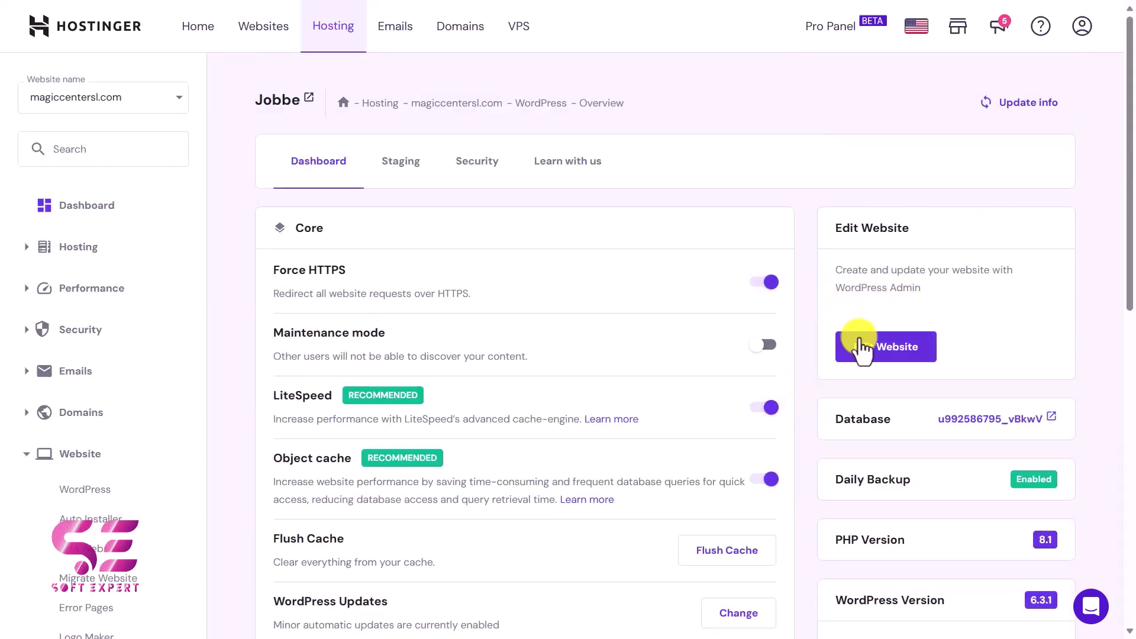
click(917, 347)
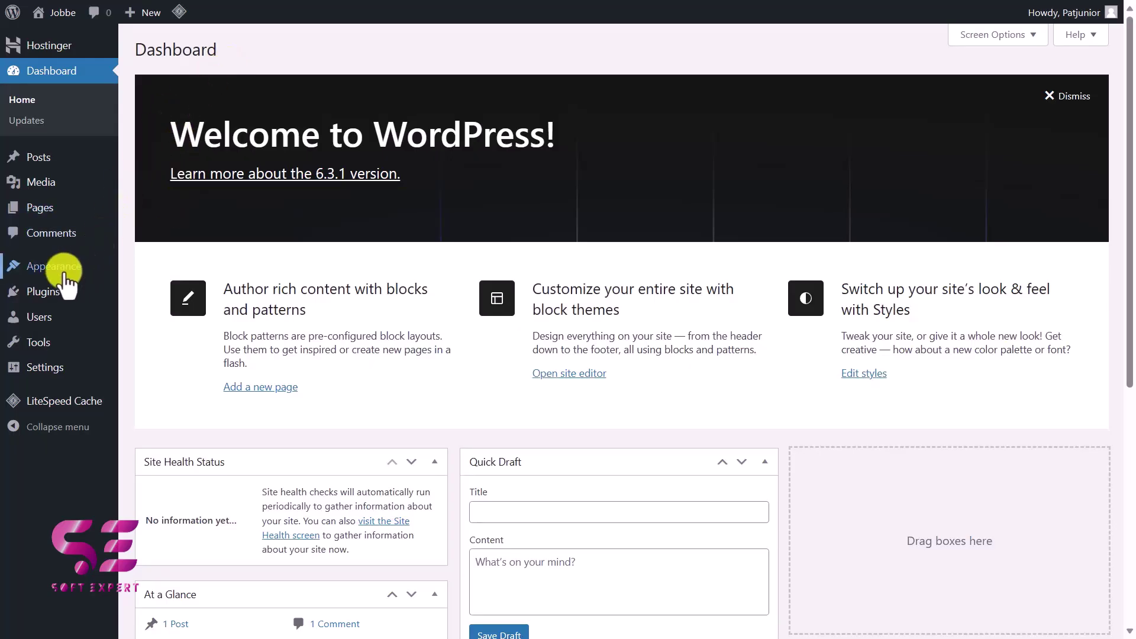
Step: Upload XStore_Theme_v.9.2.5.zip as a new WordPress theme, install it and activate it
mouse_move(80, 290)
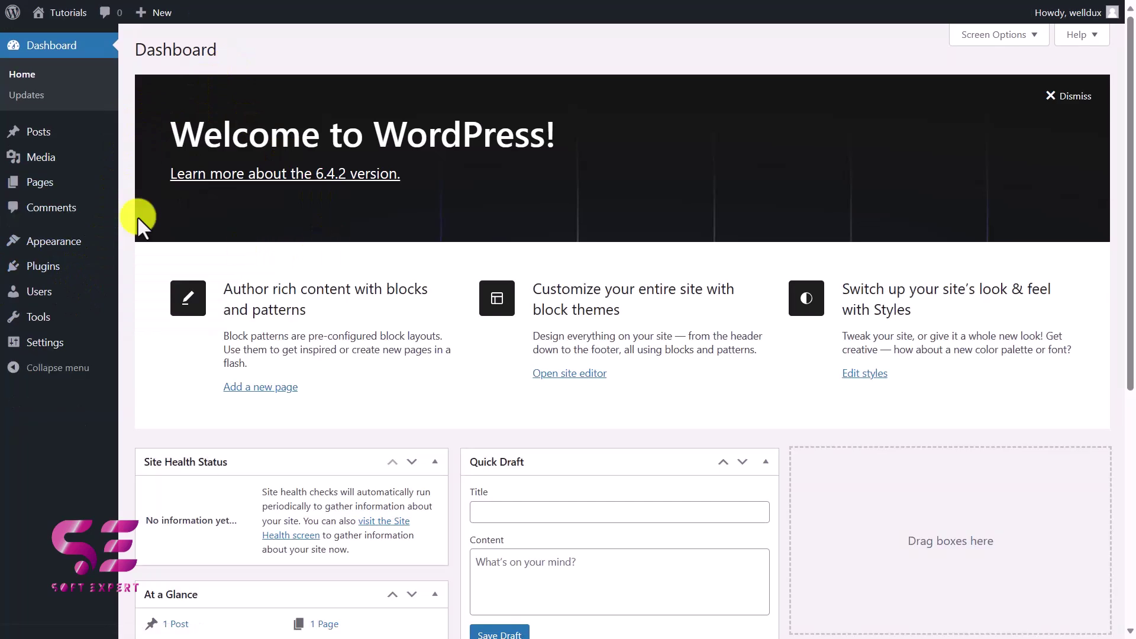
click(77, 244)
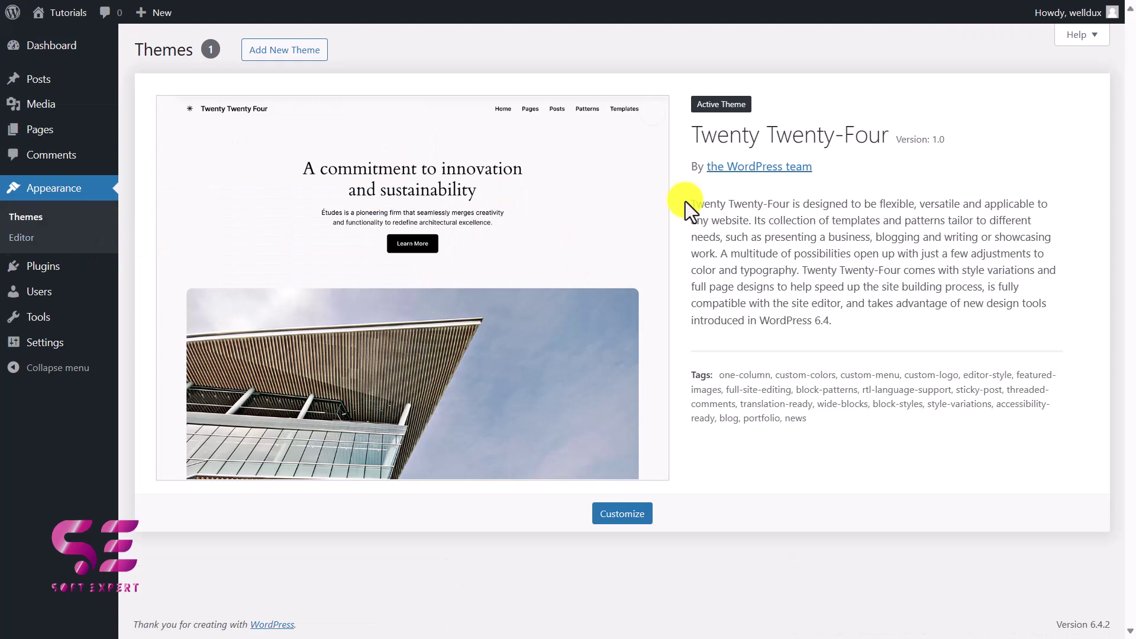
click(285, 58)
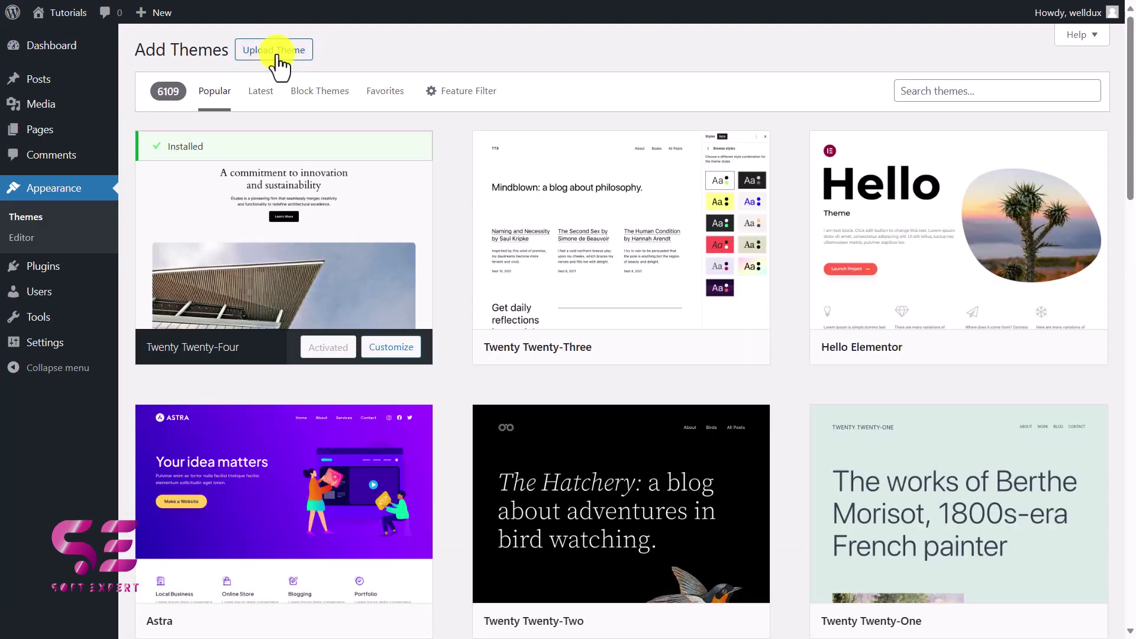
click(275, 51)
click(515, 185)
click(667, 139)
click(606, 512)
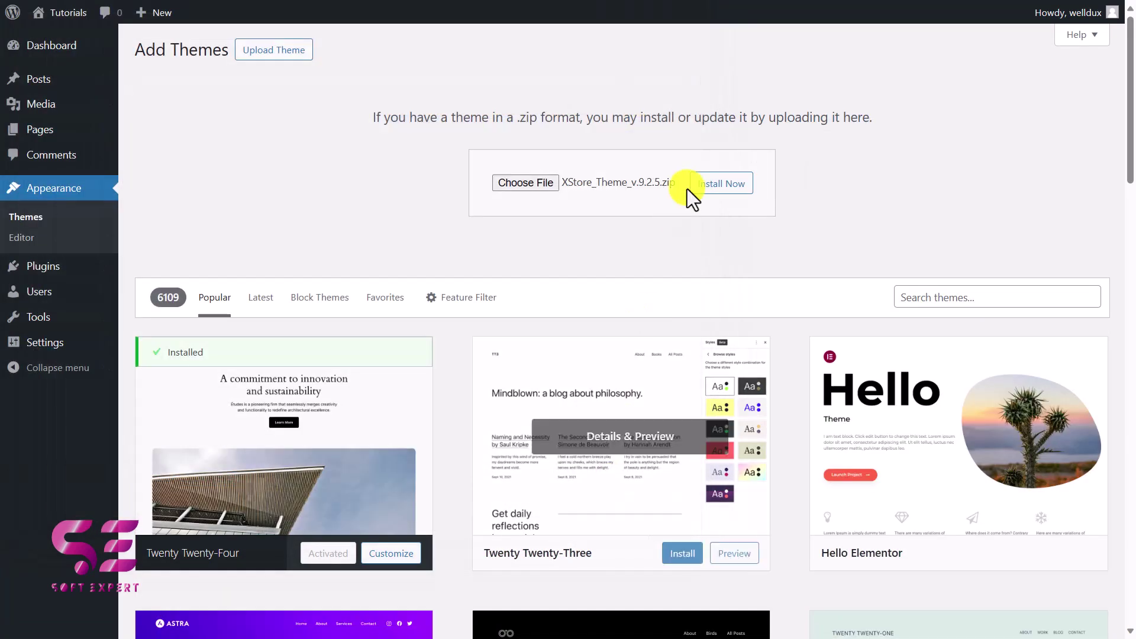
click(730, 184)
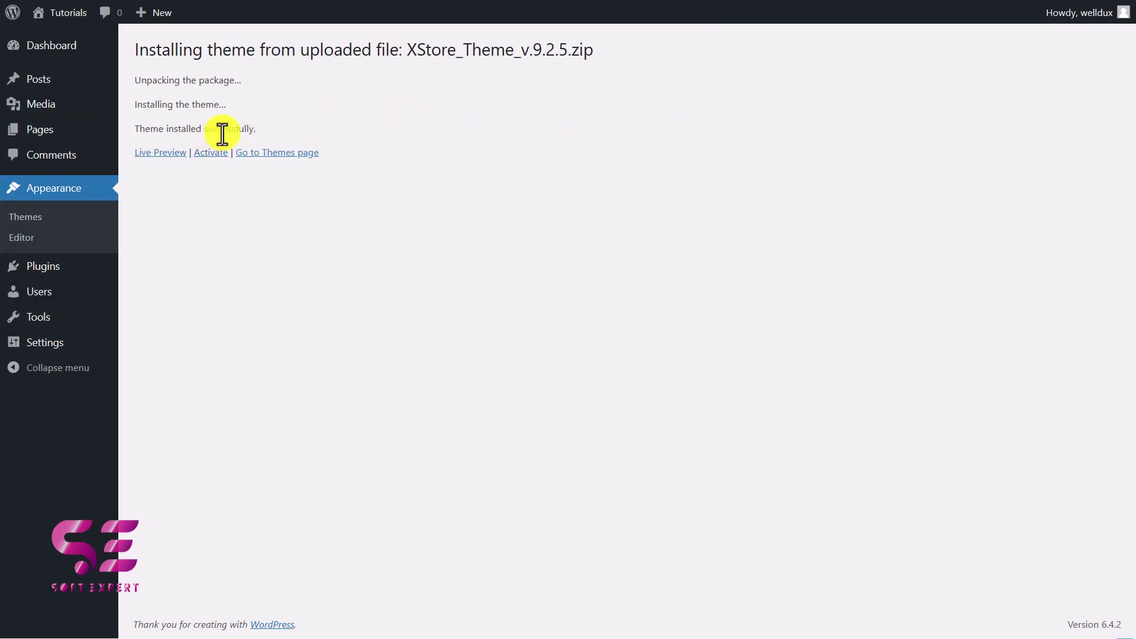
click(202, 159)
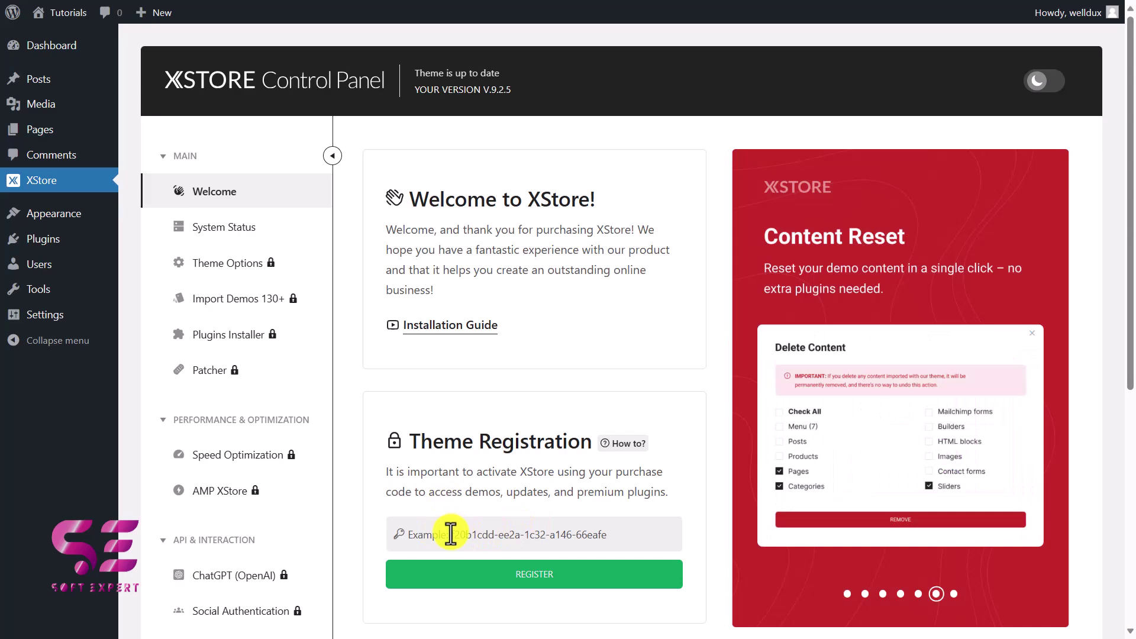
Step: Copy the XStore purchase code from the 8theme account, enter it in the Theme Registration purchase code field and start registering
key(alt+Tab)
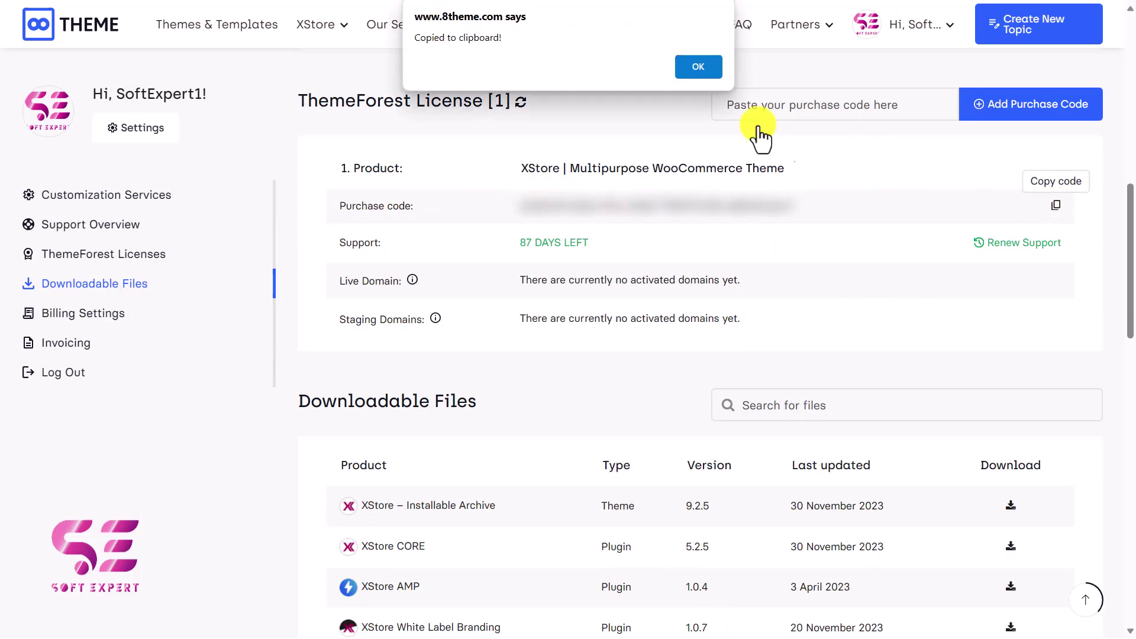
click(699, 55)
key(alt+Tab)
key(ctrl+v)
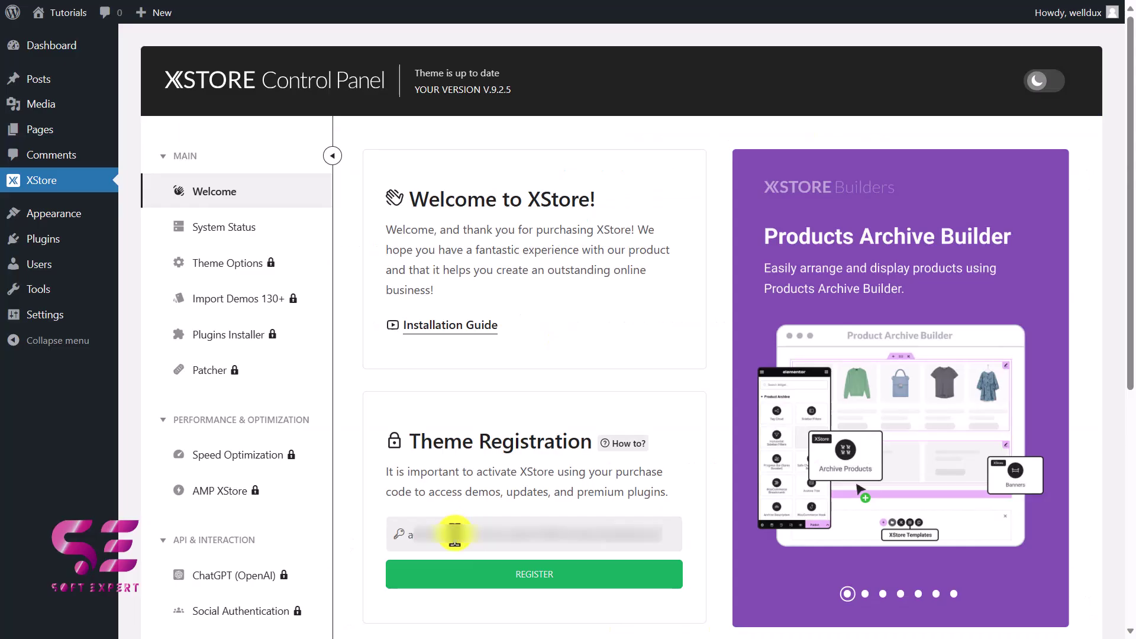
click(540, 577)
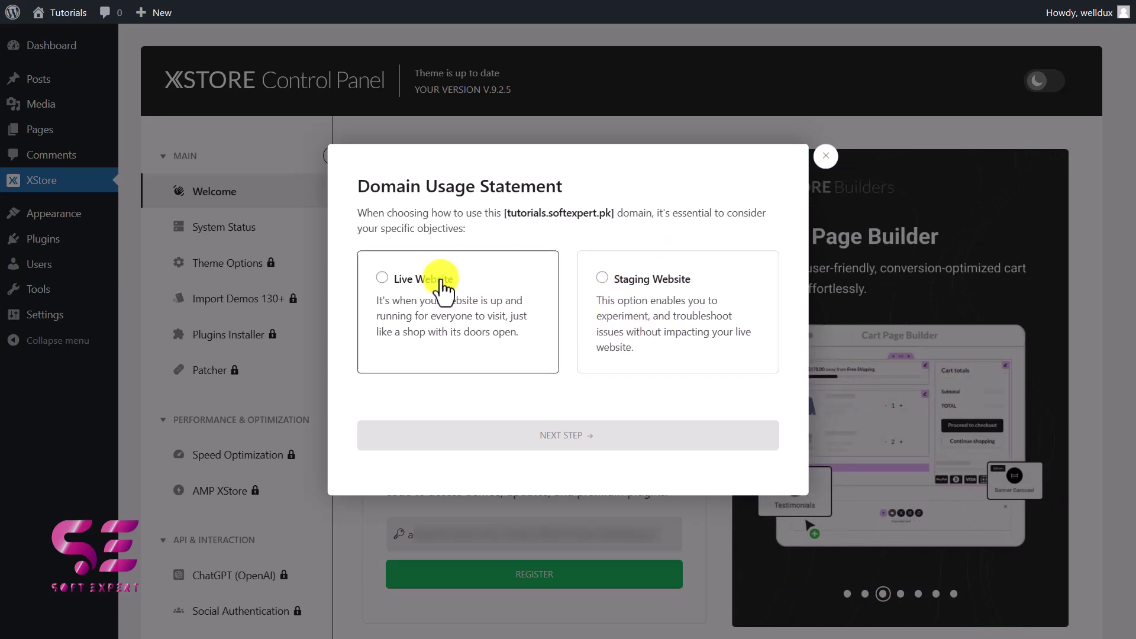
Step: Declare the domain a Live Website, accept the license policy, data storage and manual domain verification guidelines, and register the theme
click(381, 279)
click(518, 435)
click(398, 248)
click(397, 335)
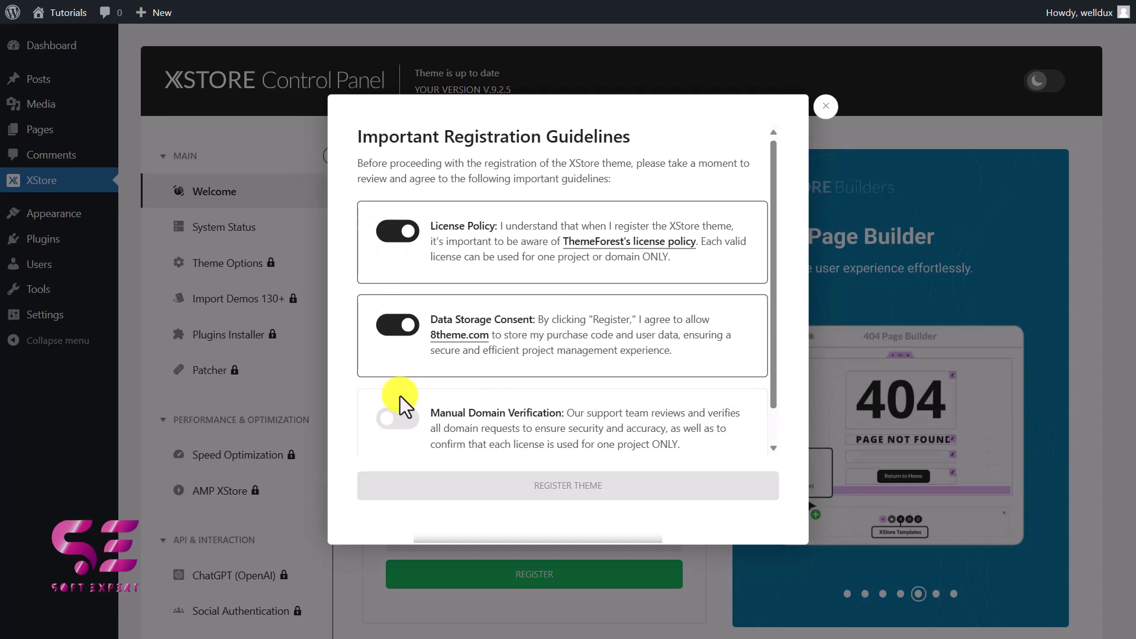
click(398, 419)
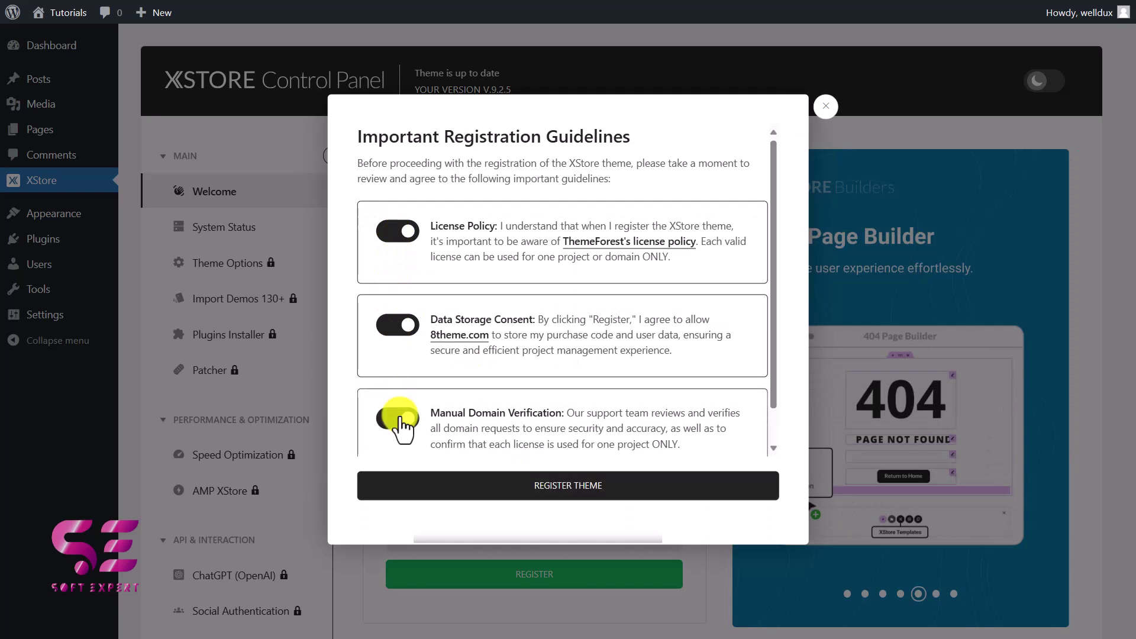
click(575, 490)
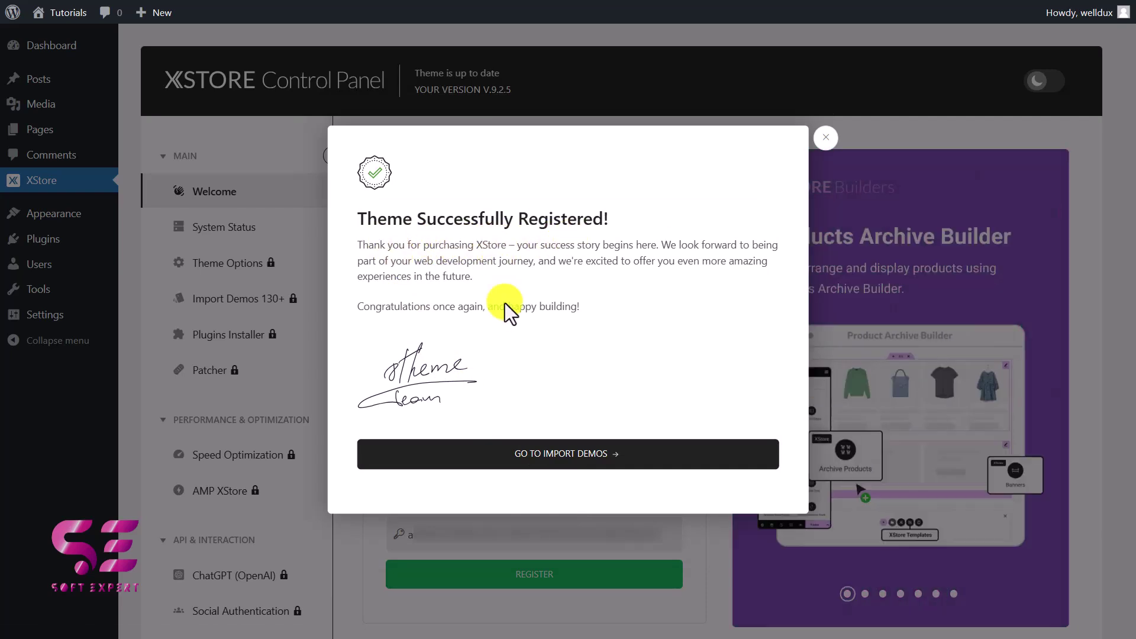
Step: Go to the XStore demo imports, filter them to Elementor and browse the prebuilt websites
click(583, 457)
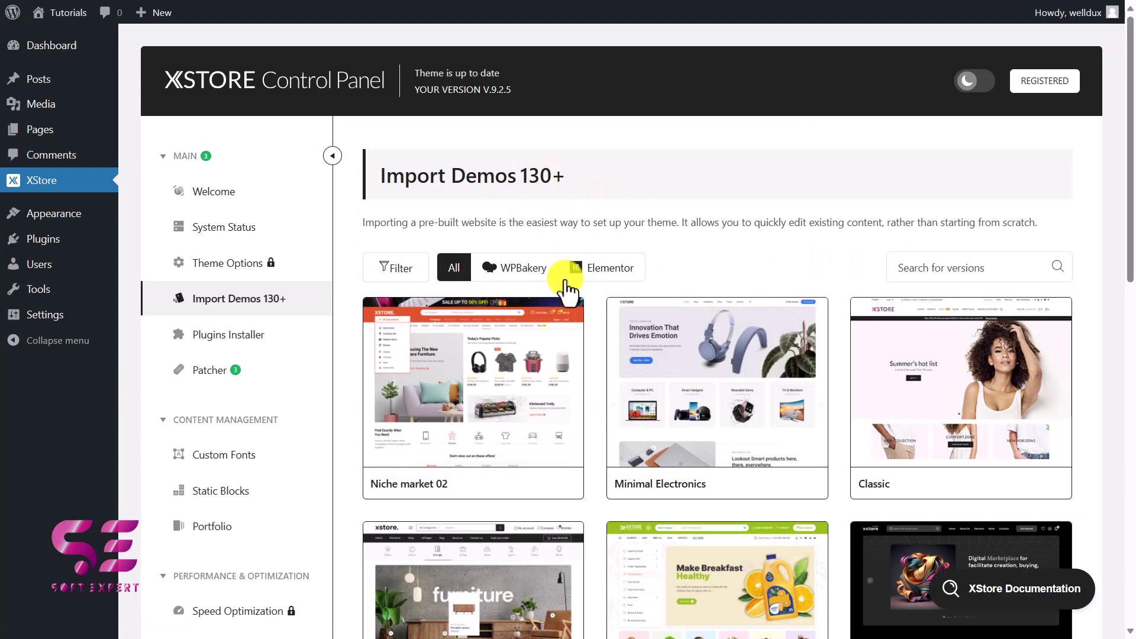
click(616, 275)
scroll(601, 355, down, 5)
scroll(663, 346, down, 7)
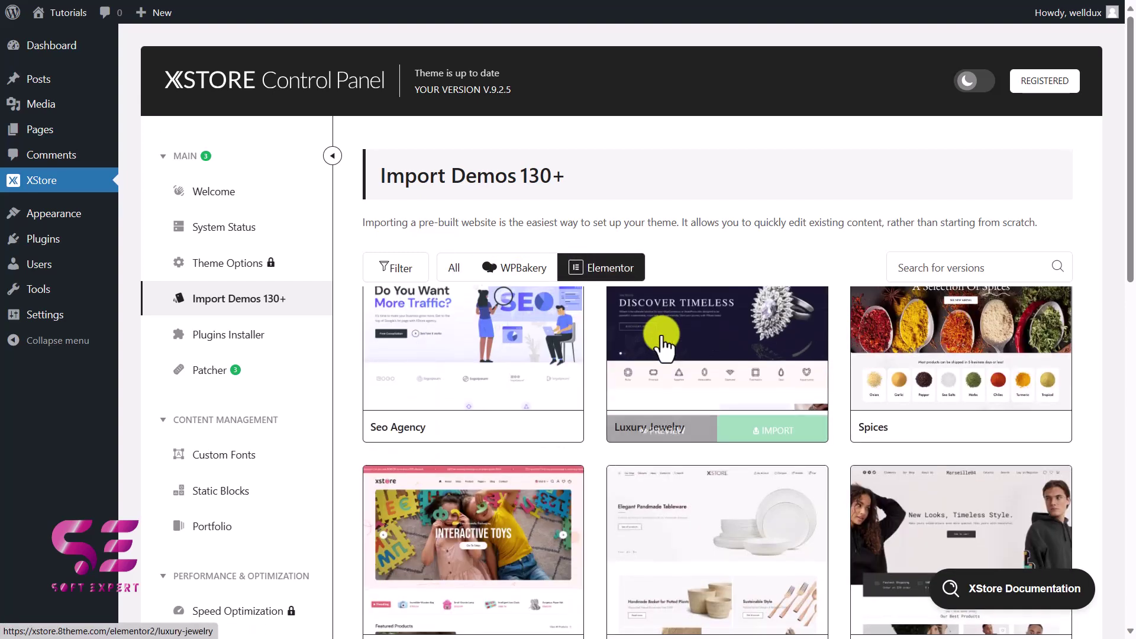
scroll(660, 344, down, 5)
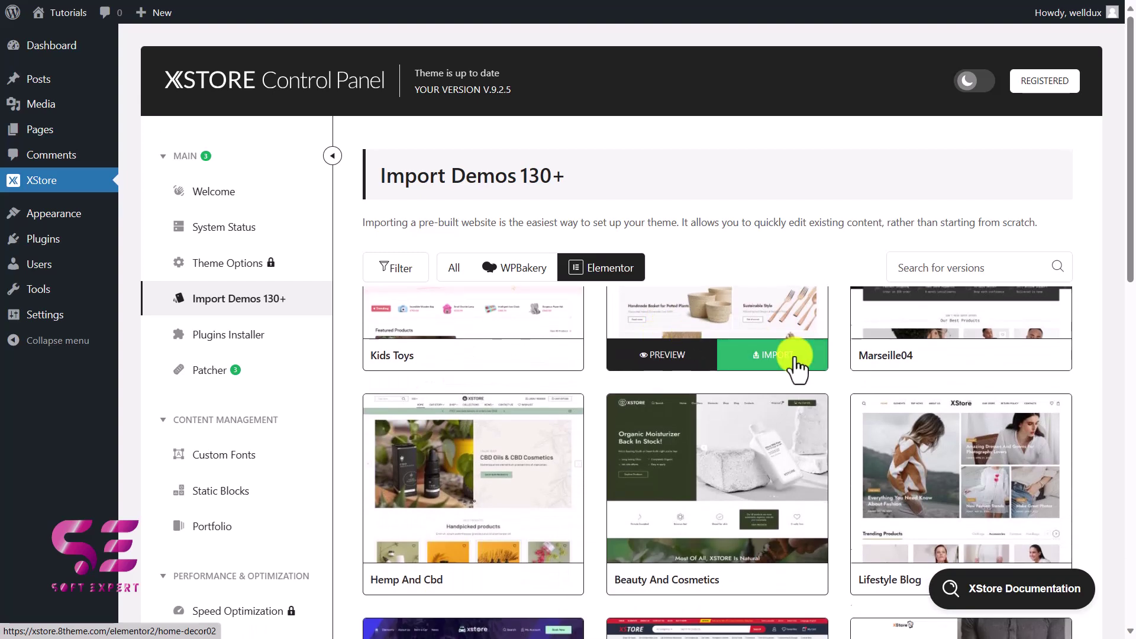
scroll(797, 367, down, 2)
scroll(799, 363, up, 2)
scroll(718, 452, down, 2)
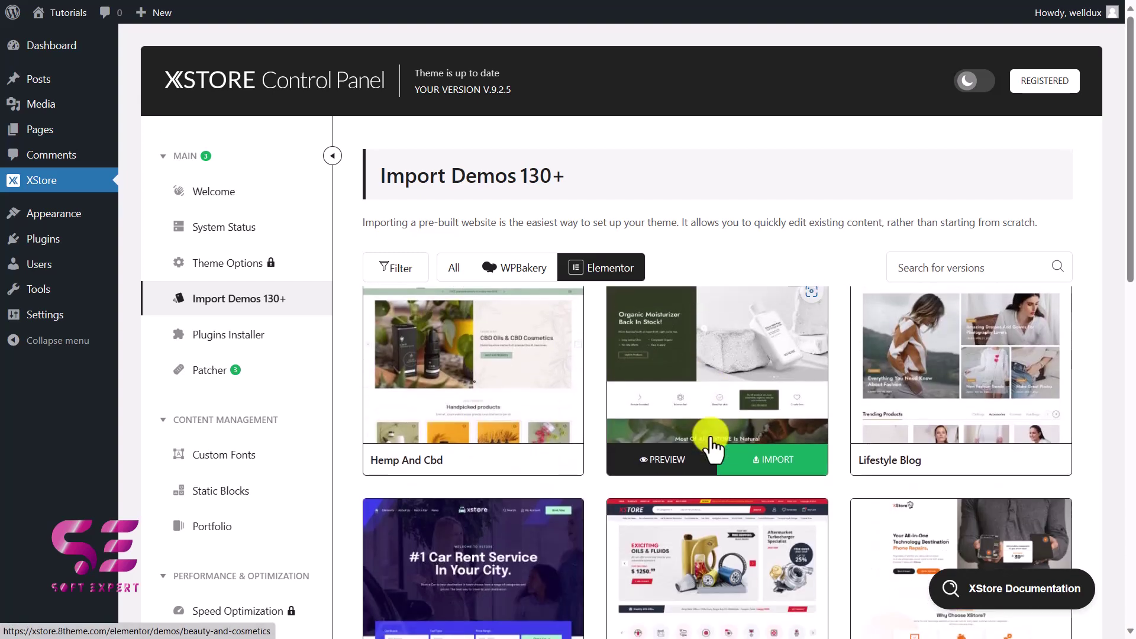
scroll(756, 432, up, 2)
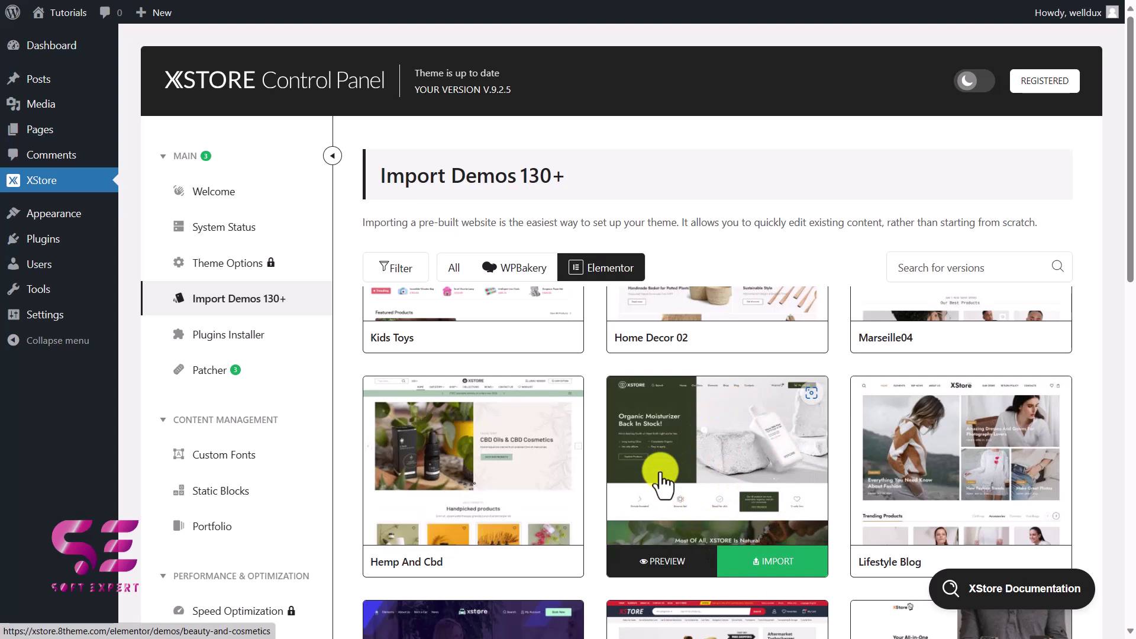
Step: View the site's current front page and look through the live preview of the Sneakers demo
mouse_move(65, 19)
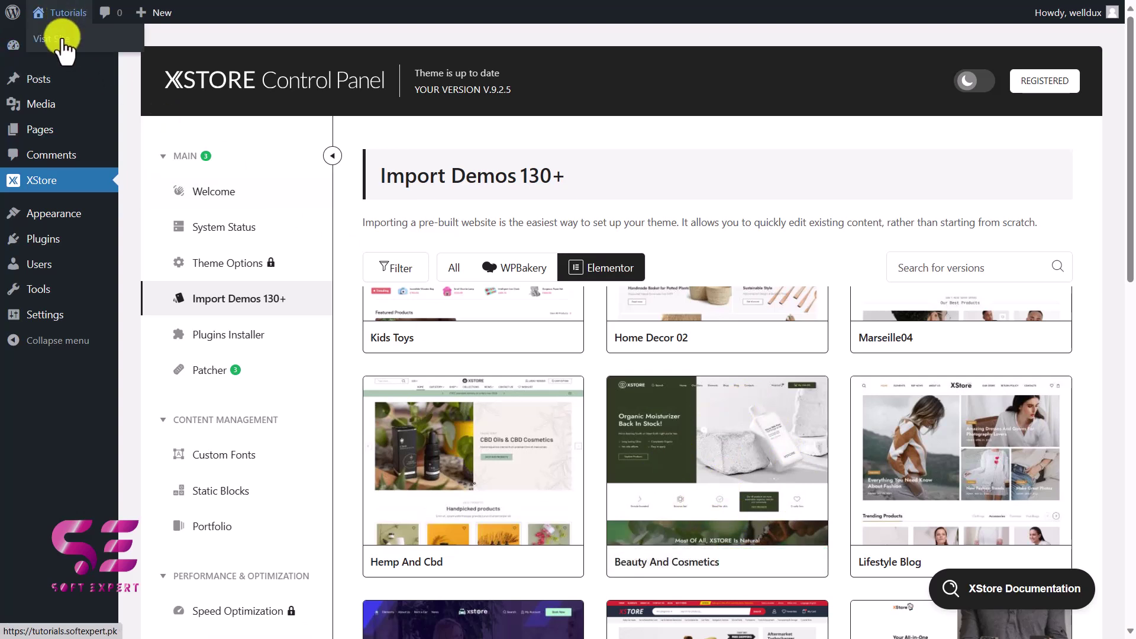
click(63, 39)
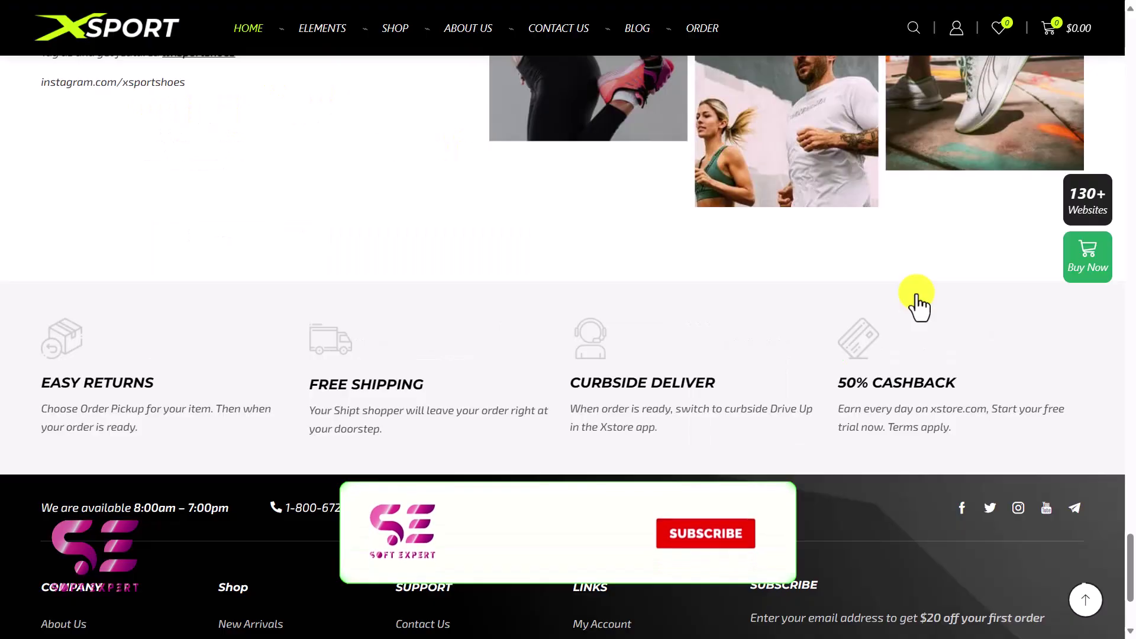
scroll(919, 305, down, 3)
scroll(919, 305, up, 20)
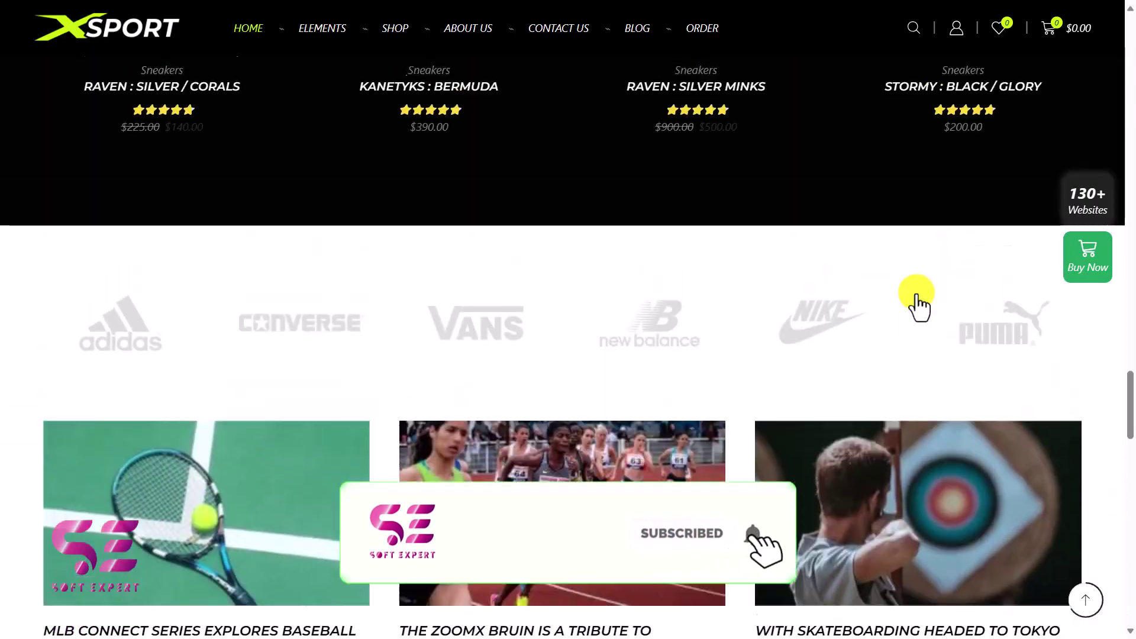
scroll(919, 305, up, 10)
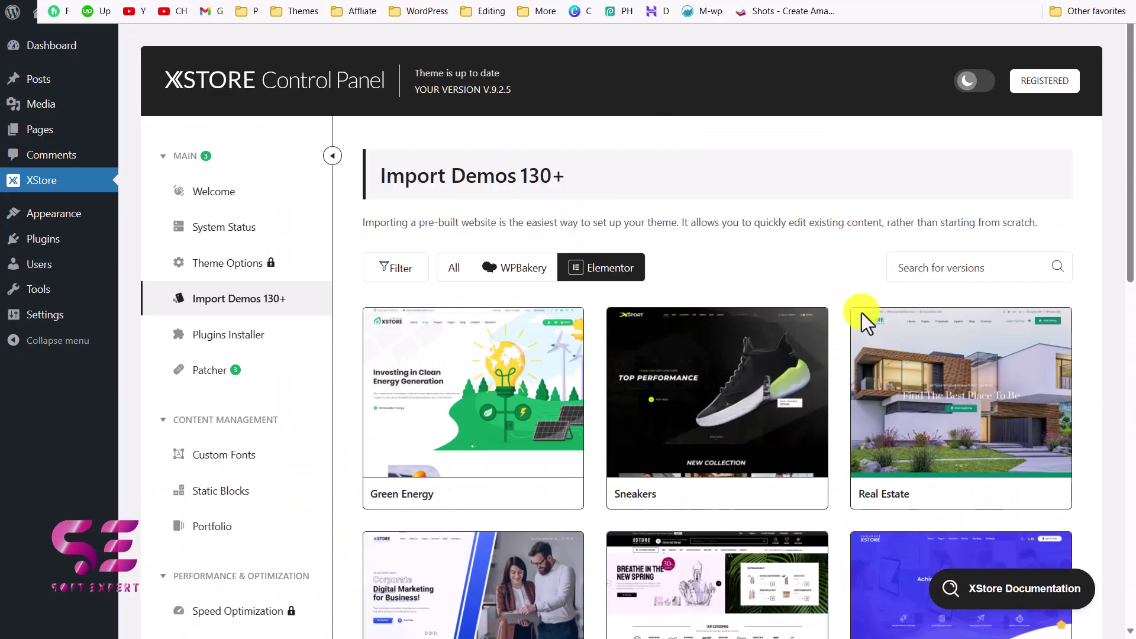
Step: Start the import wizard for the Sneakers demo and skip creating a child theme
mouse_move(740, 390)
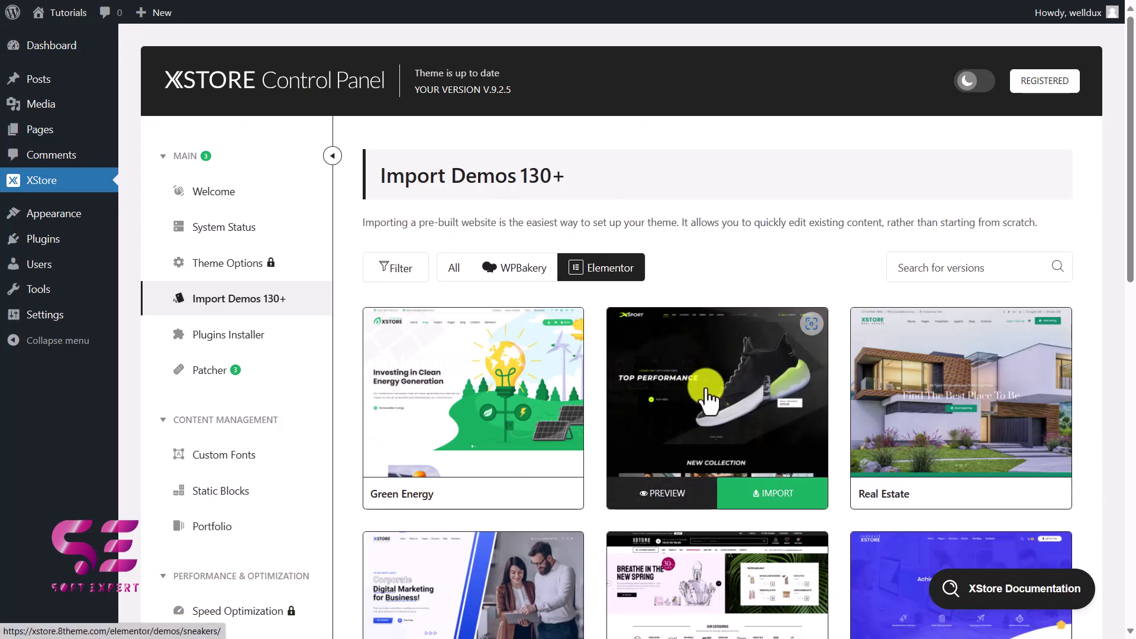
click(764, 495)
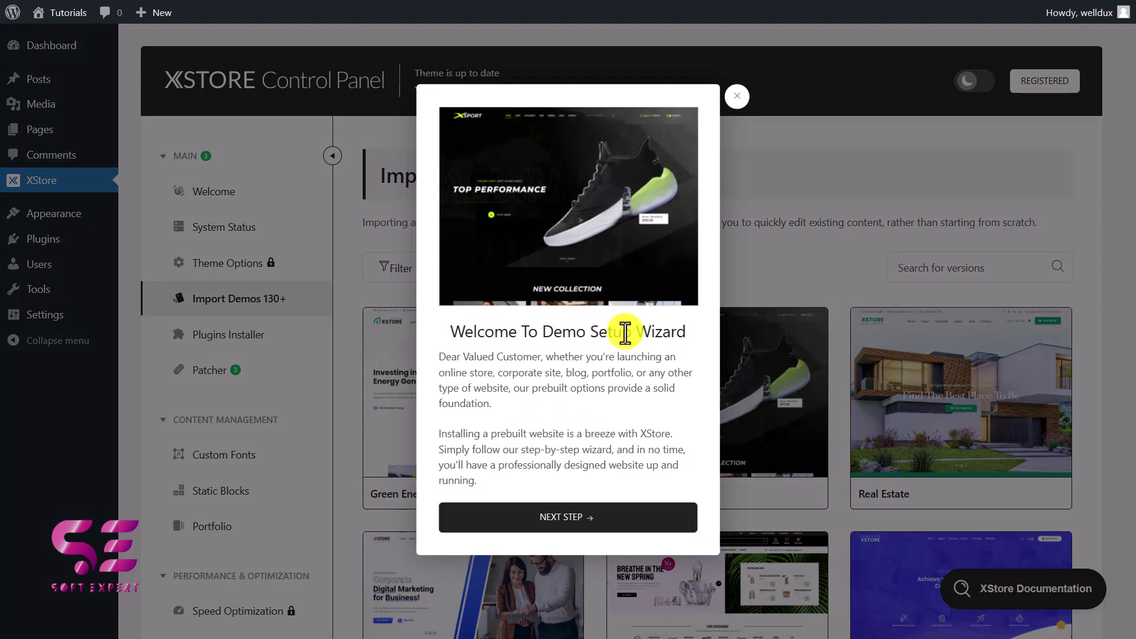
click(542, 518)
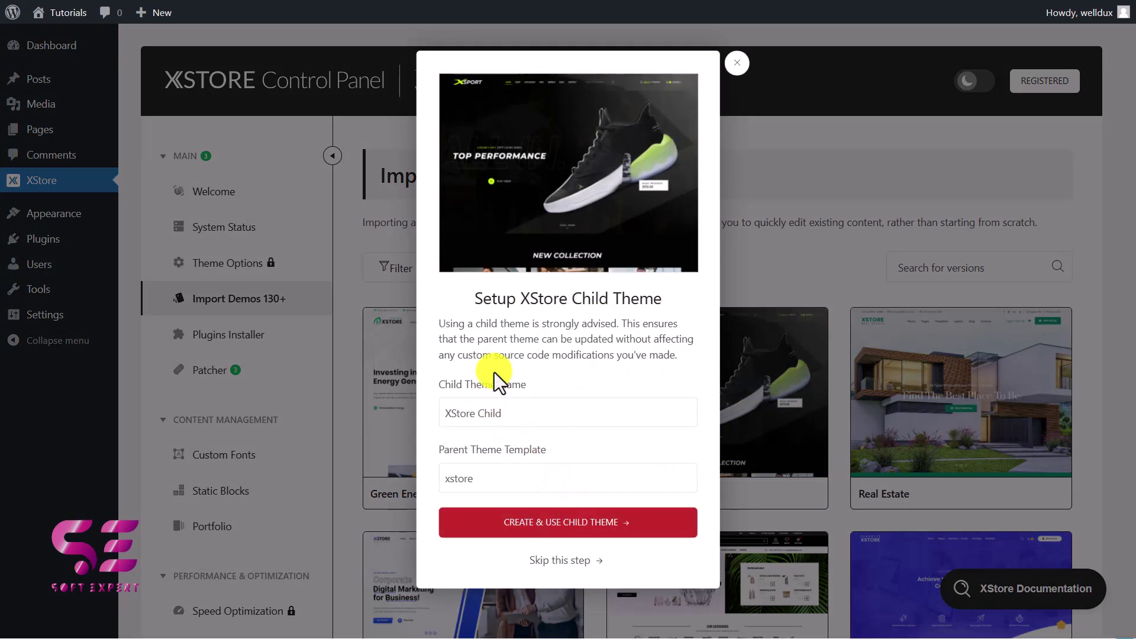
click(555, 561)
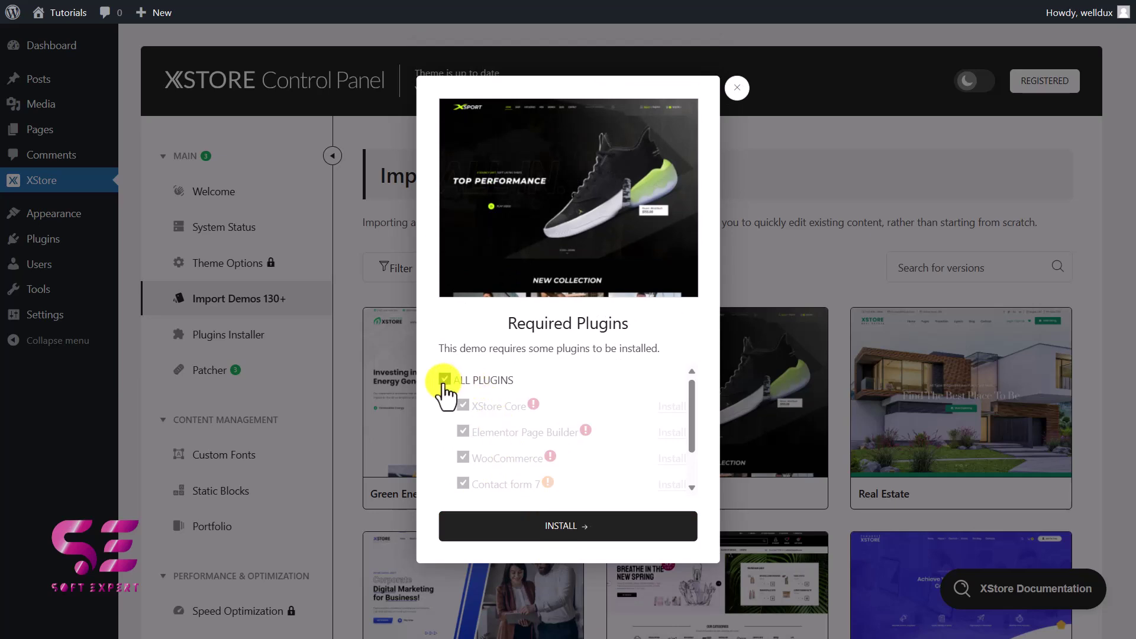
Step: Review the demo's required plugins and install all of them
scroll(526, 450, down, 2)
scroll(526, 449, up, 2)
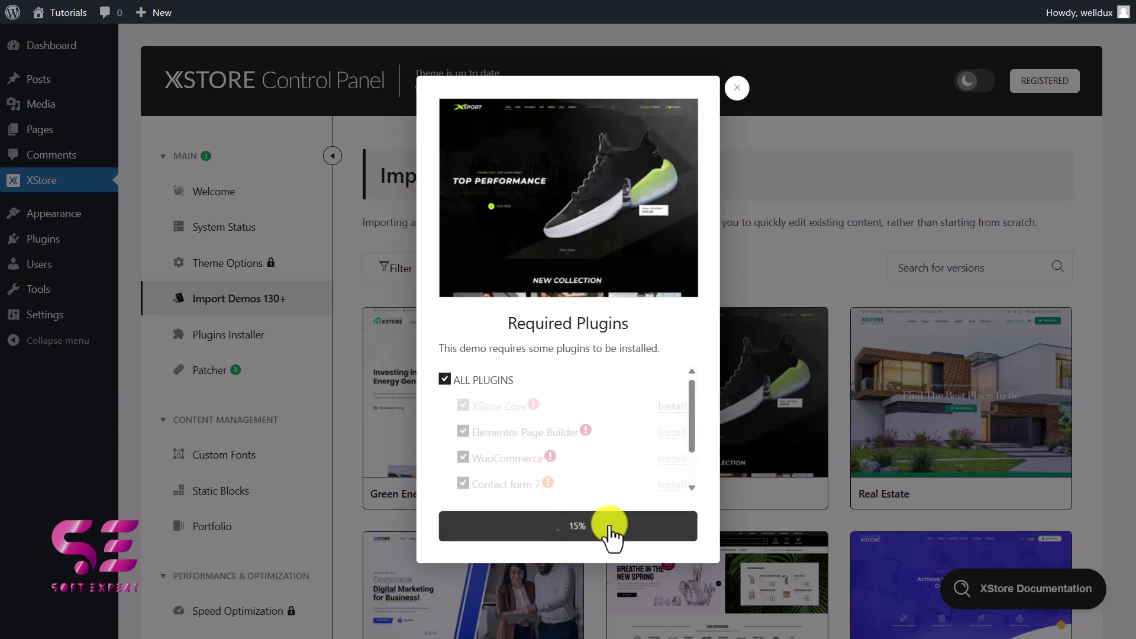
scroll(646, 440, down, 5)
scroll(646, 439, up, 5)
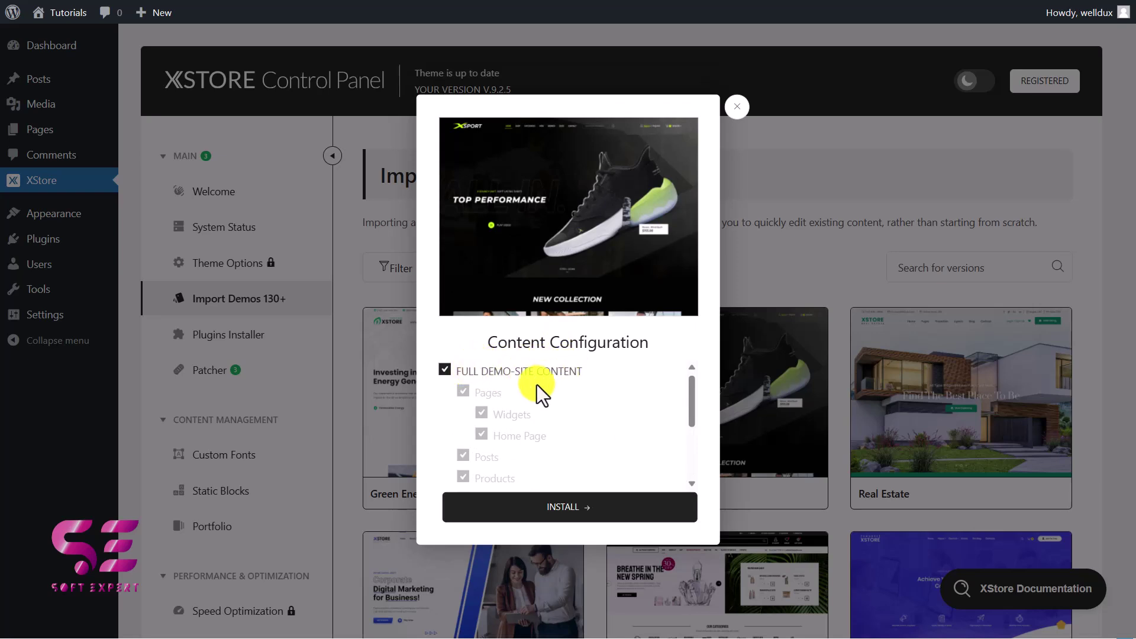
Step: Review the content configuration with Full Demo-Site Content selected and install the Sneakers demo content
scroll(530, 390, down, 1)
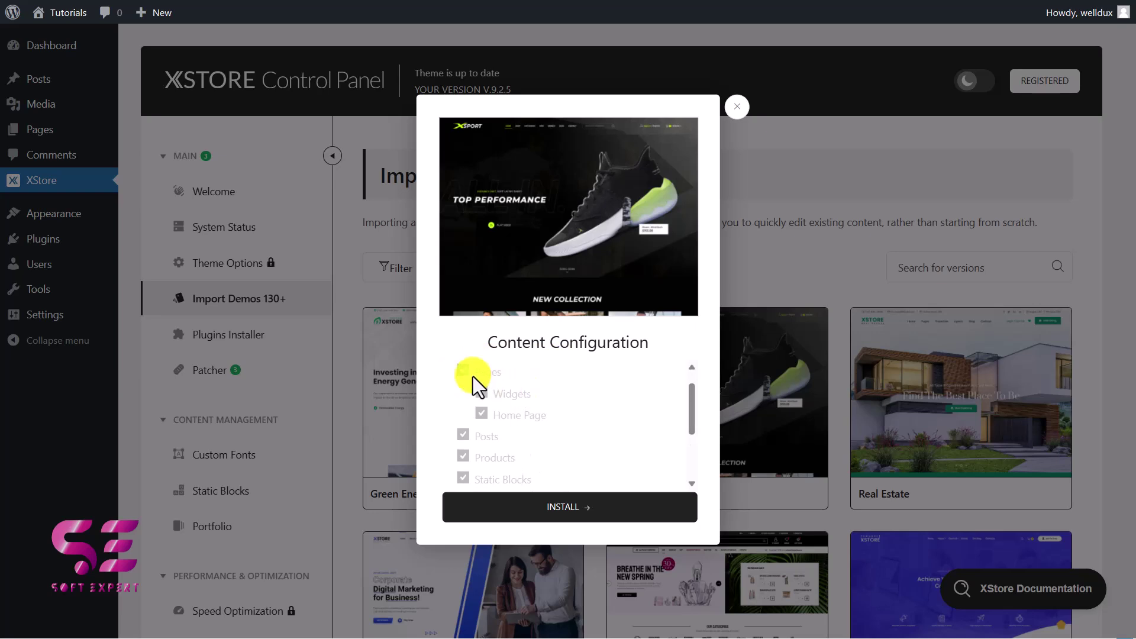
scroll(480, 397, up, 1)
scroll(485, 416, down, 2)
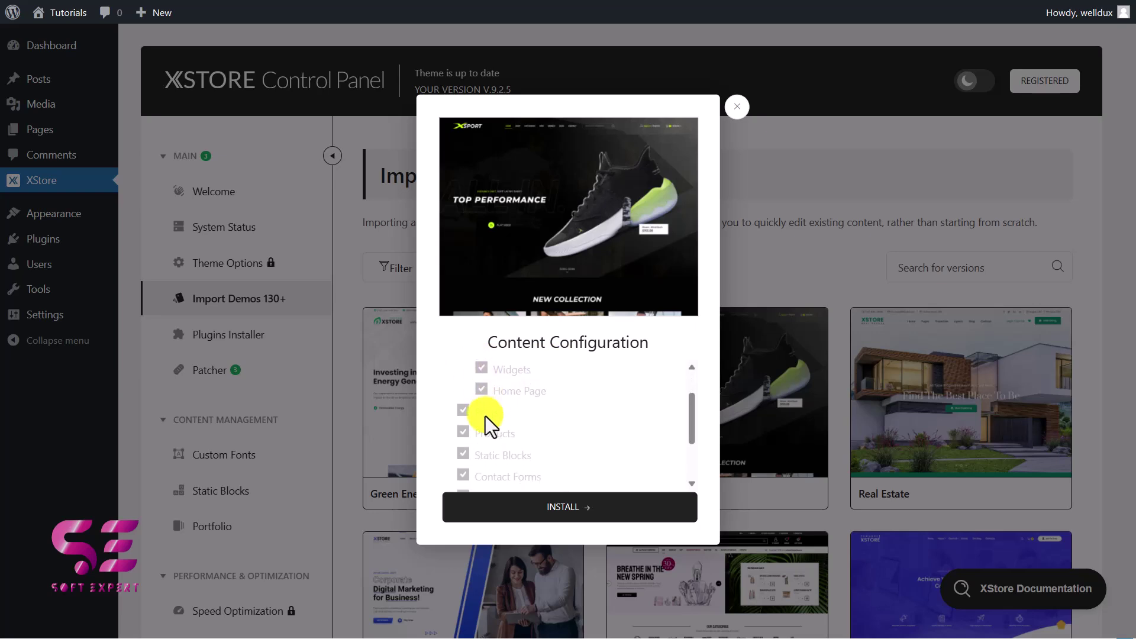
scroll(518, 444, down, 4)
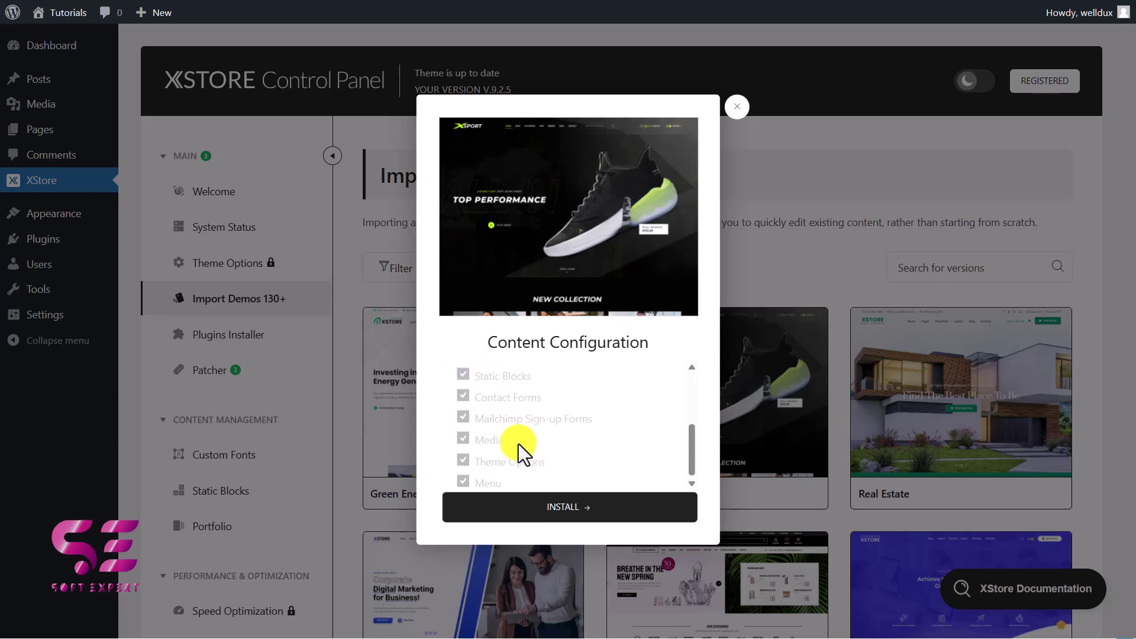
scroll(476, 391, up, 6)
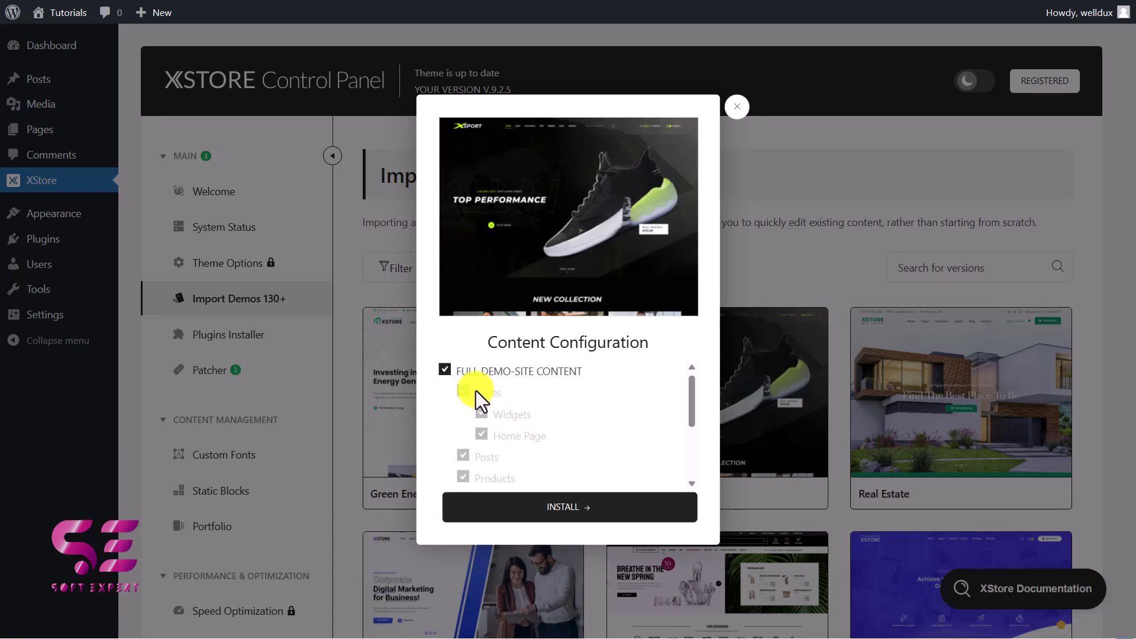
click(548, 508)
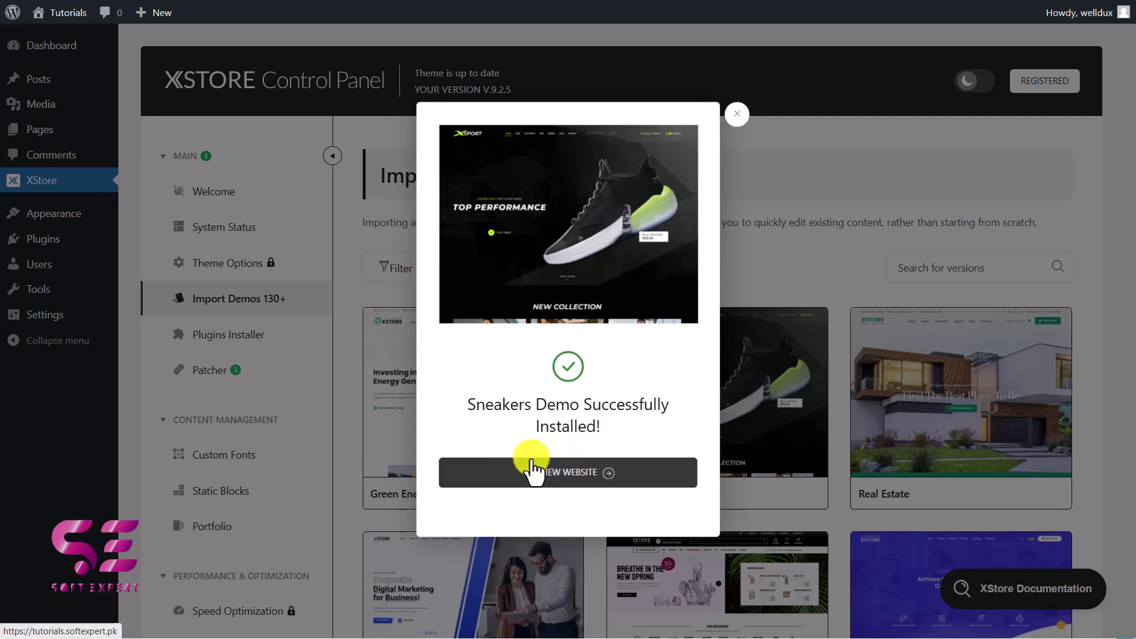
Step: Switch to the site's front page, reload it and show the second slide of the hero slider
key(alt+Tab)
key(alt+Tab)
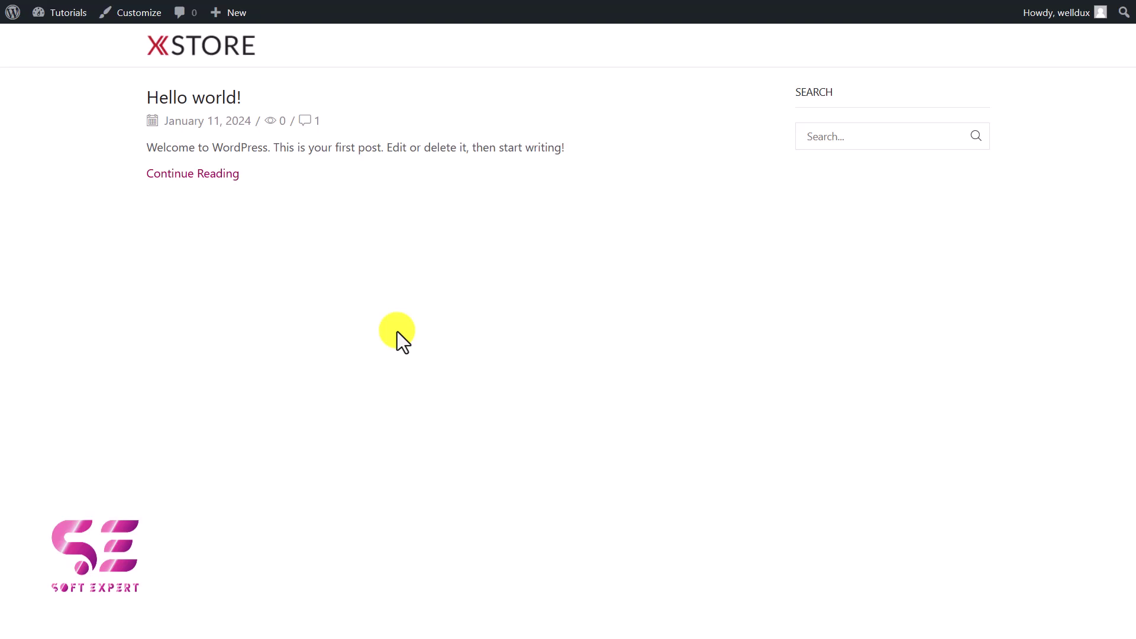
key(F5)
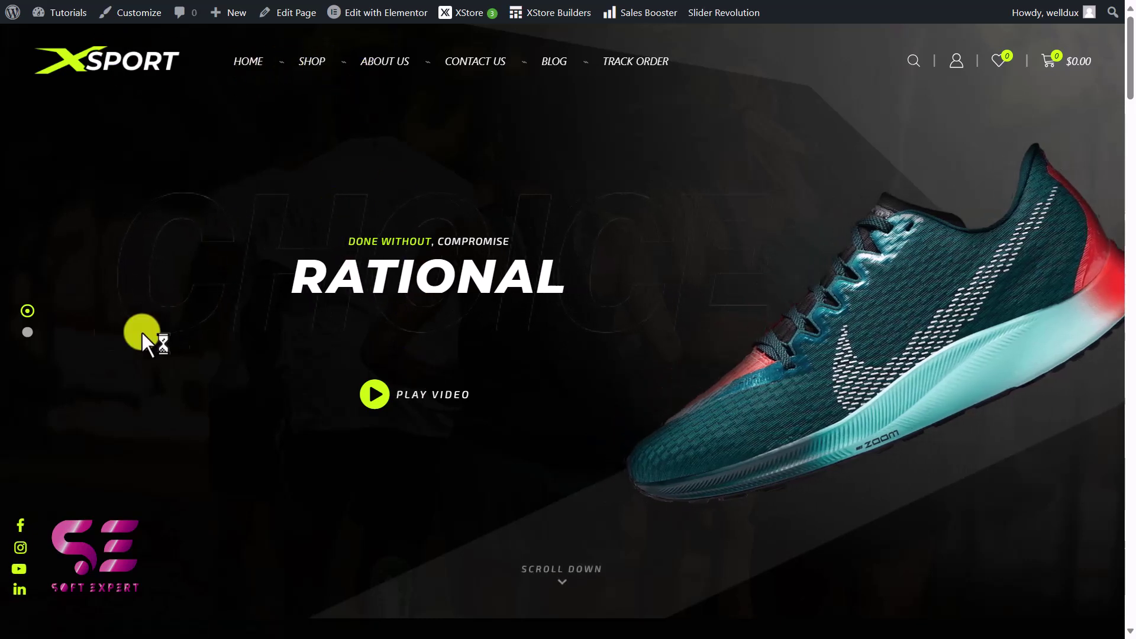
click(27, 332)
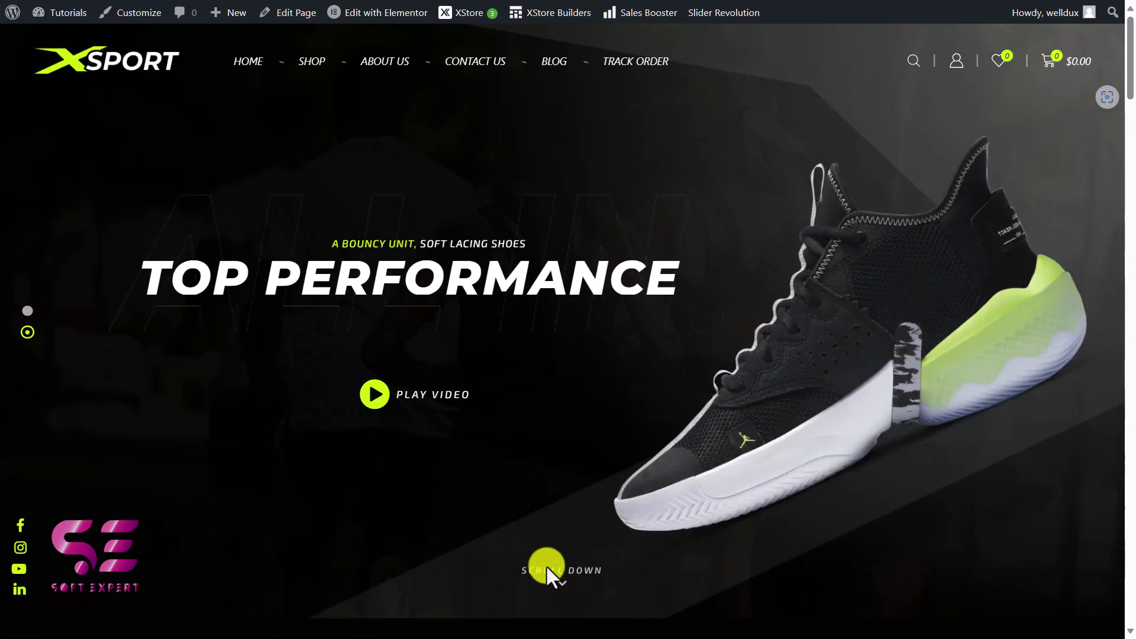
Step: Examine the imported home page's collections, product hotspots, new items, best sellers, brands, blog posts and footer
scroll(547, 566, down, 15)
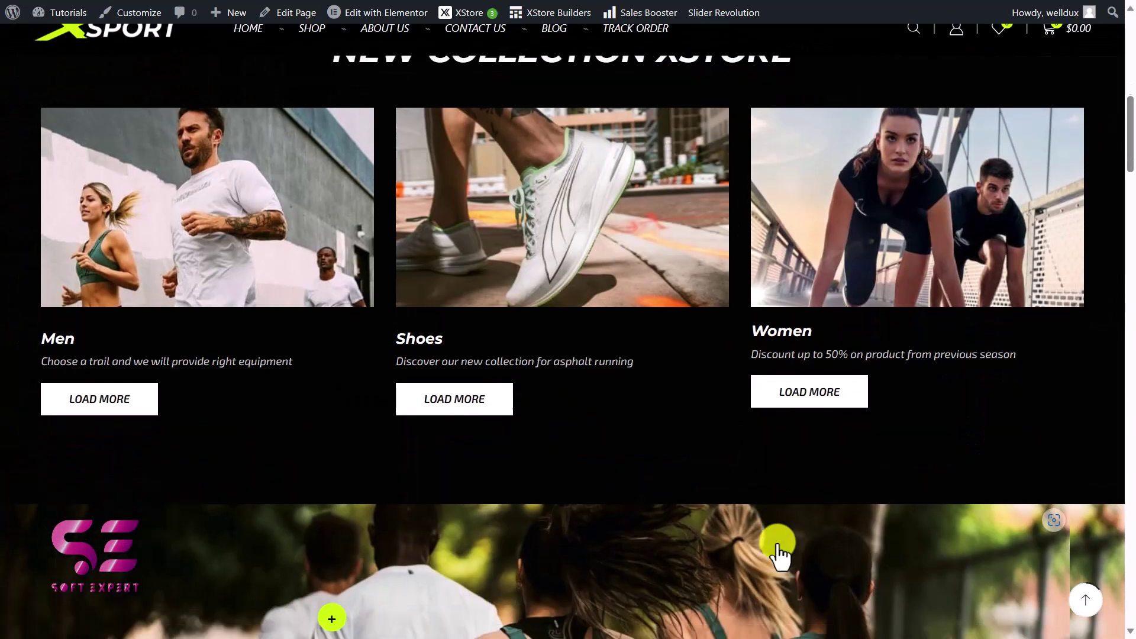
scroll(562, 364, down, 1)
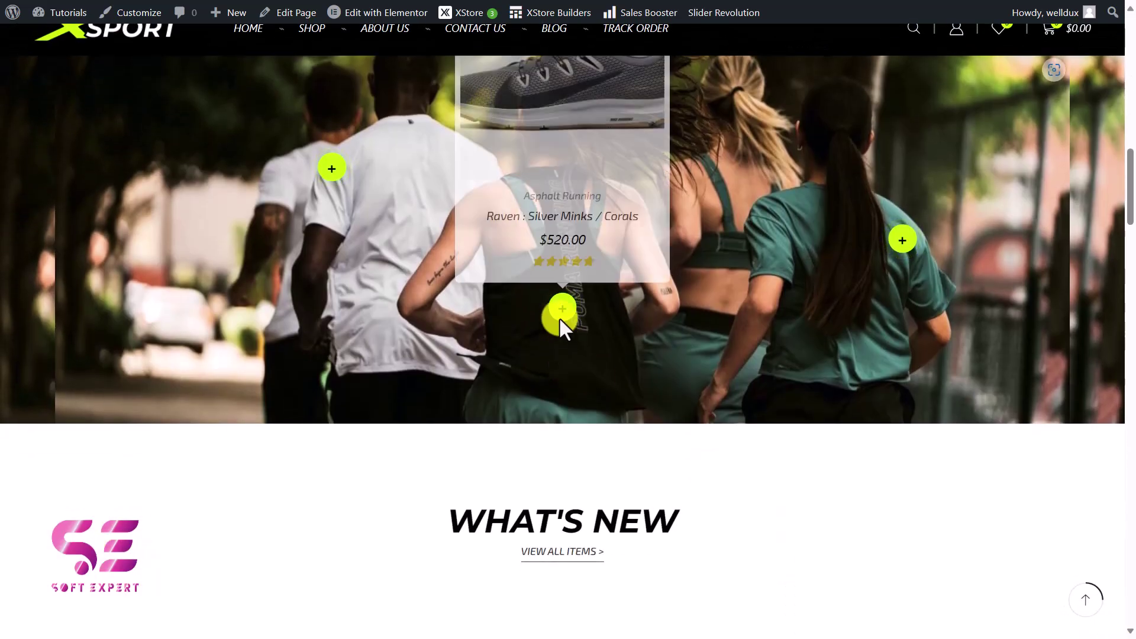
scroll(488, 368, down, 5)
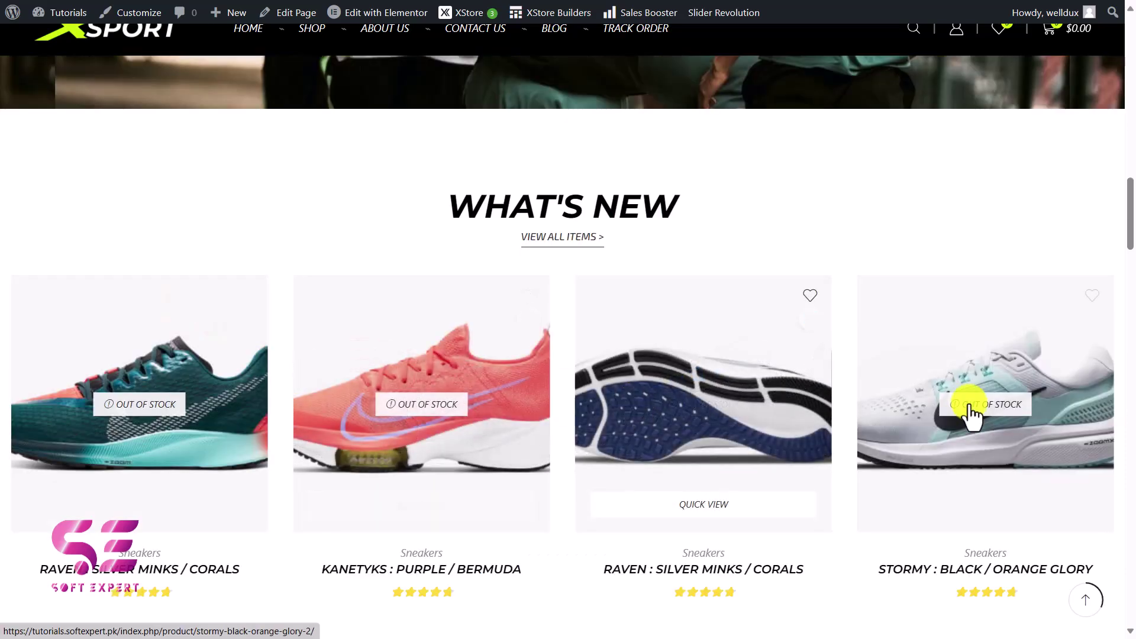
scroll(959, 469, down, 7)
scroll(256, 343, down, 20)
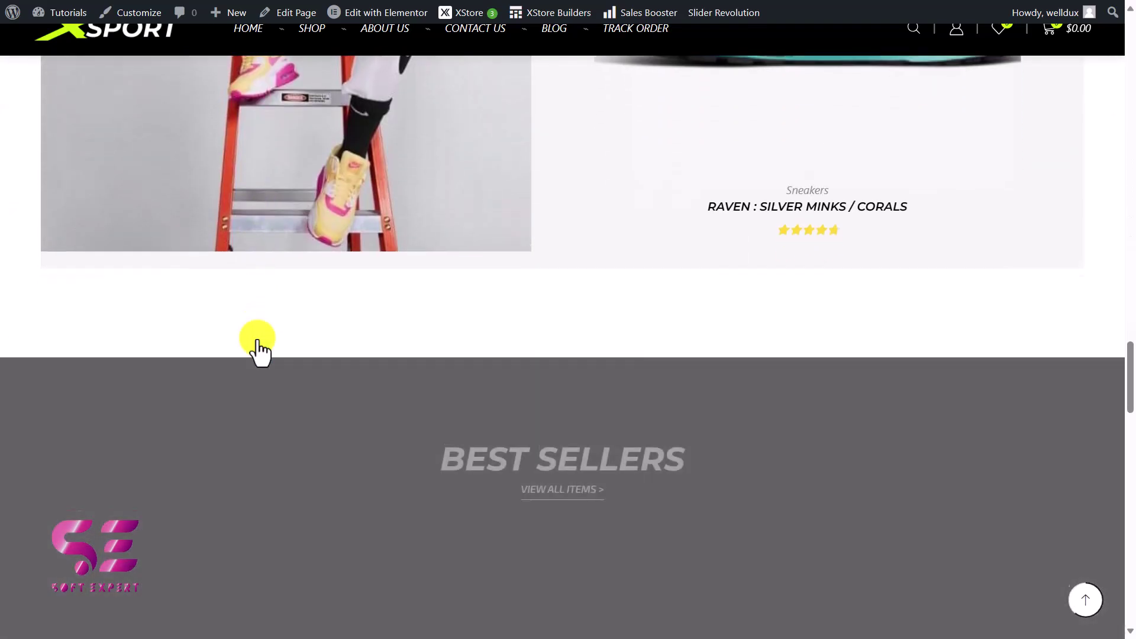
scroll(259, 349, down, 15)
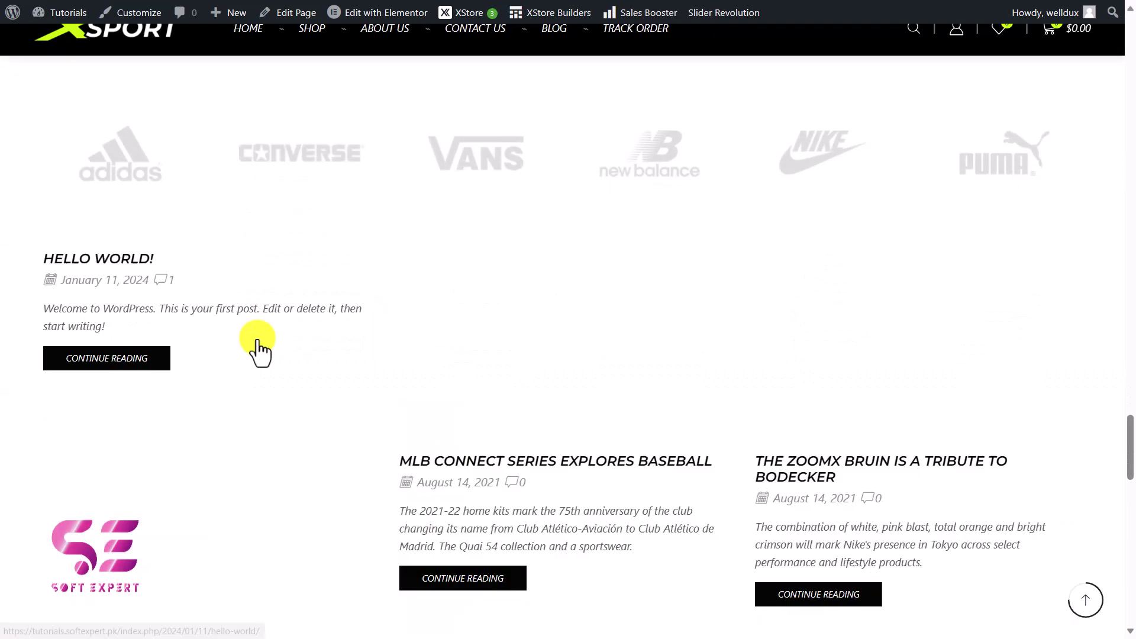
scroll(449, 316, up, 1)
scroll(449, 316, down, 1)
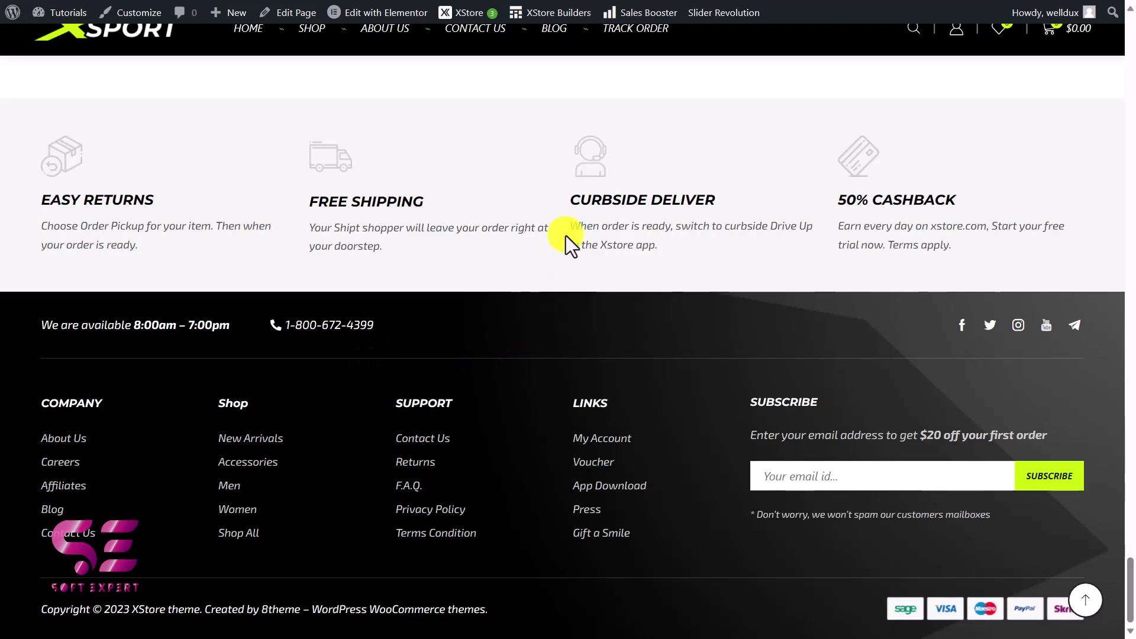
Step: Leave the store's home page for the admin dashboard and open the list of all pages
scroll(565, 235, up, 12)
scroll(566, 236, up, 15)
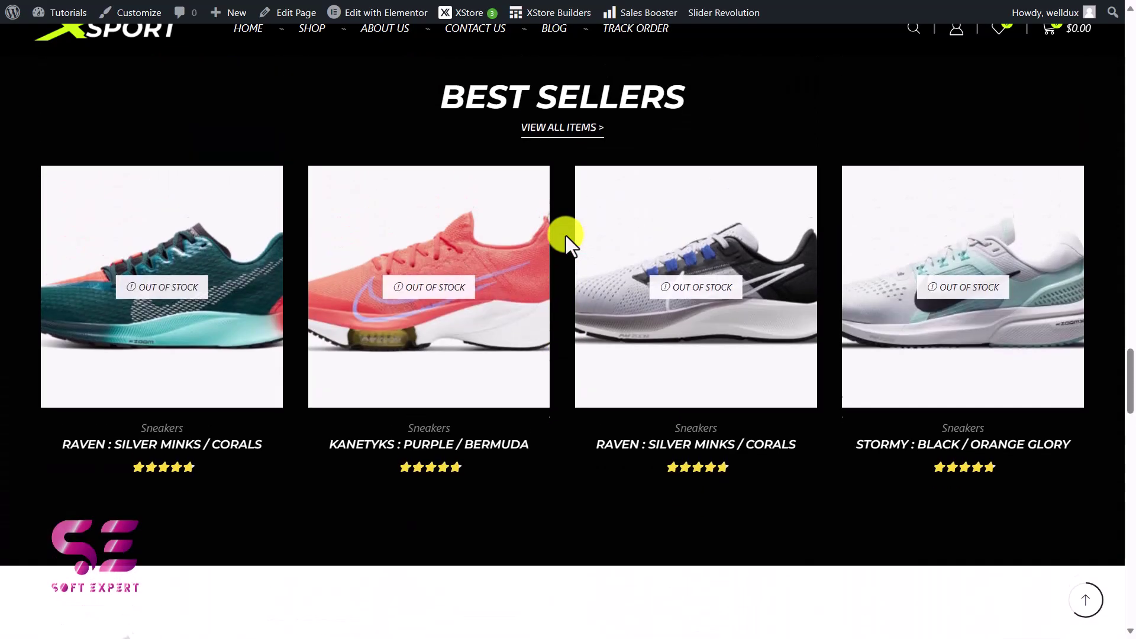
scroll(566, 235, up, 10)
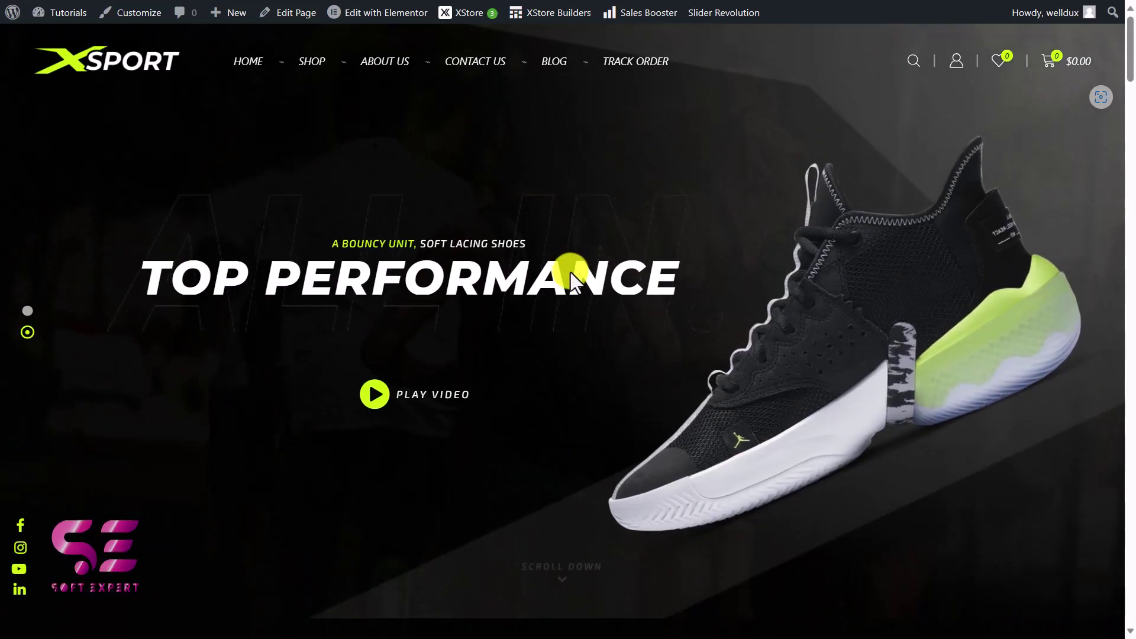
mouse_move(382, 15)
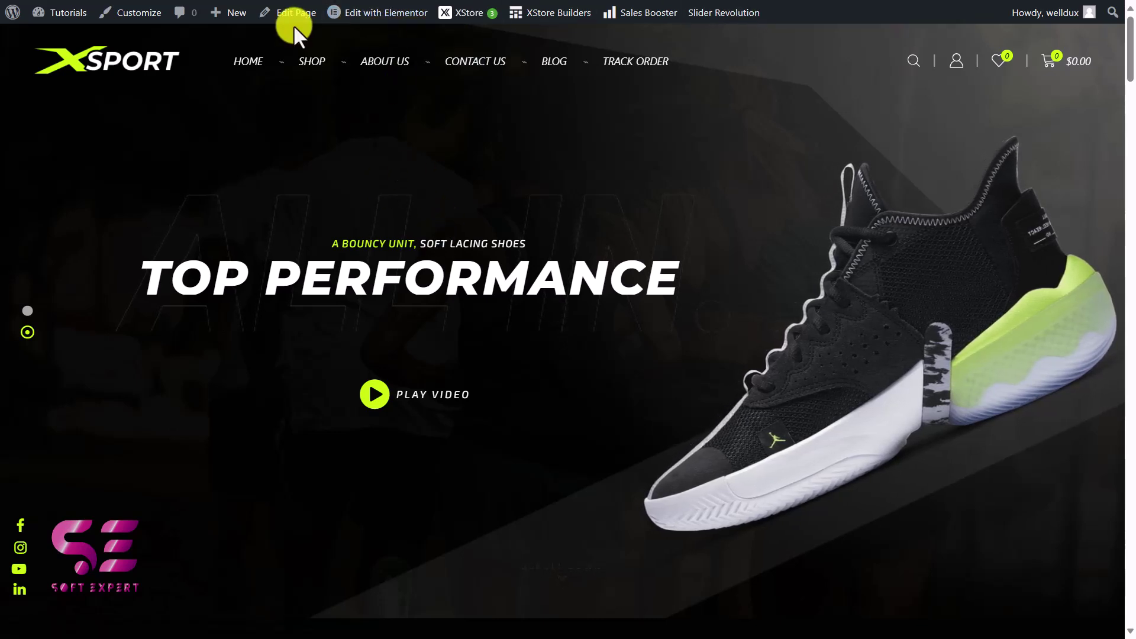
click(64, 16)
click(42, 142)
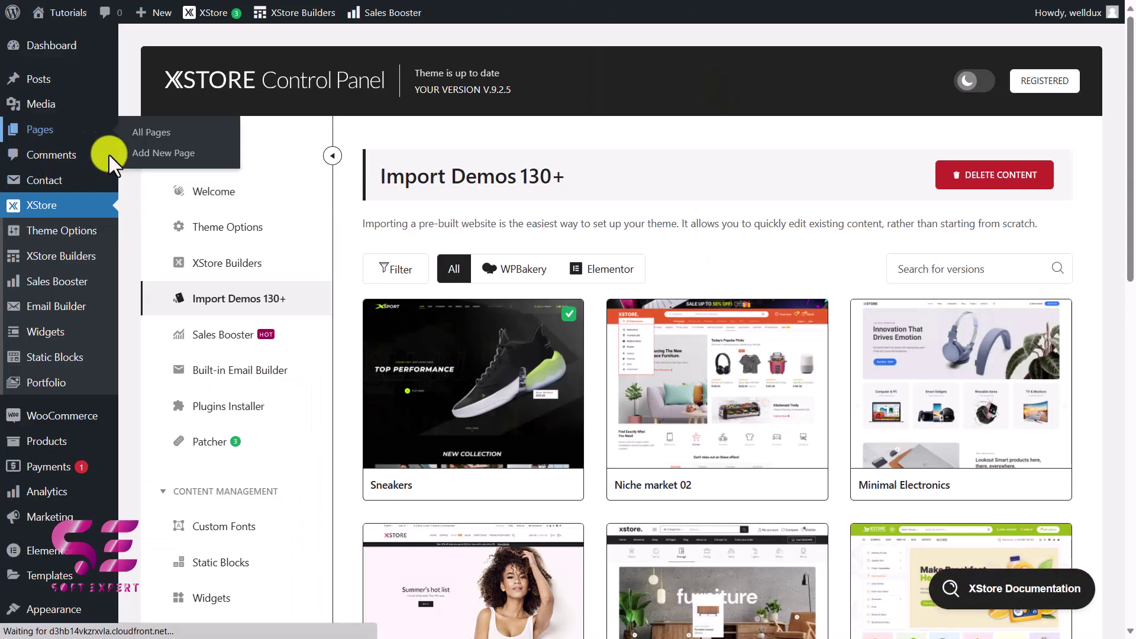
scroll(281, 391, down, 3)
scroll(280, 391, down, 1)
scroll(280, 389, up, 3)
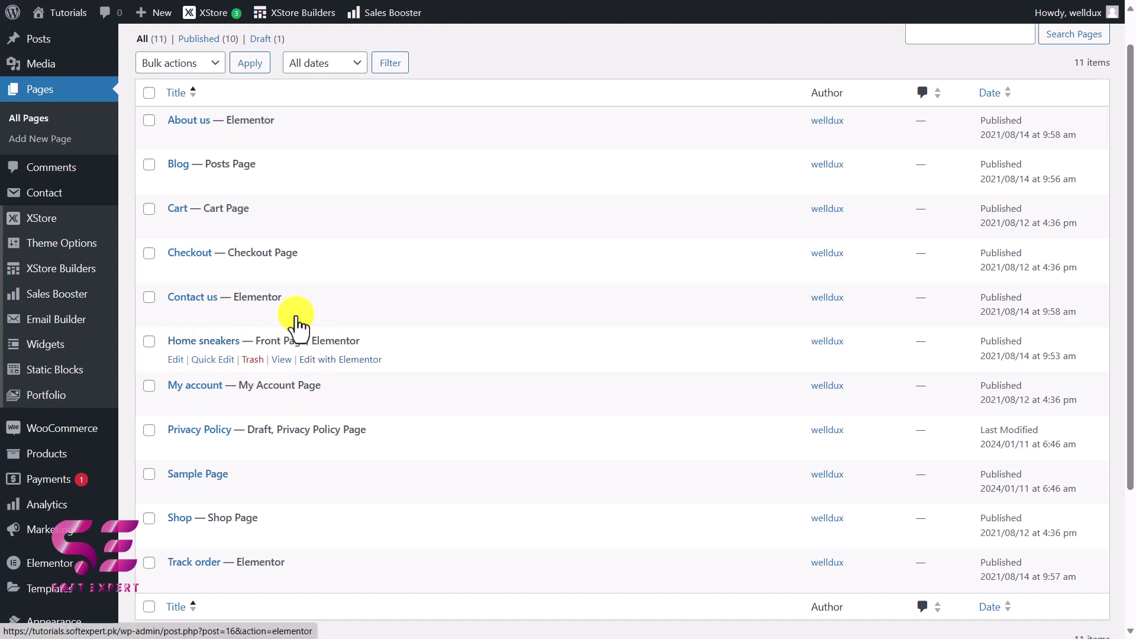
Step: Open the Home sneakers page for editing with Elementor and show the hero slider's widget settings
mouse_move(64, 220)
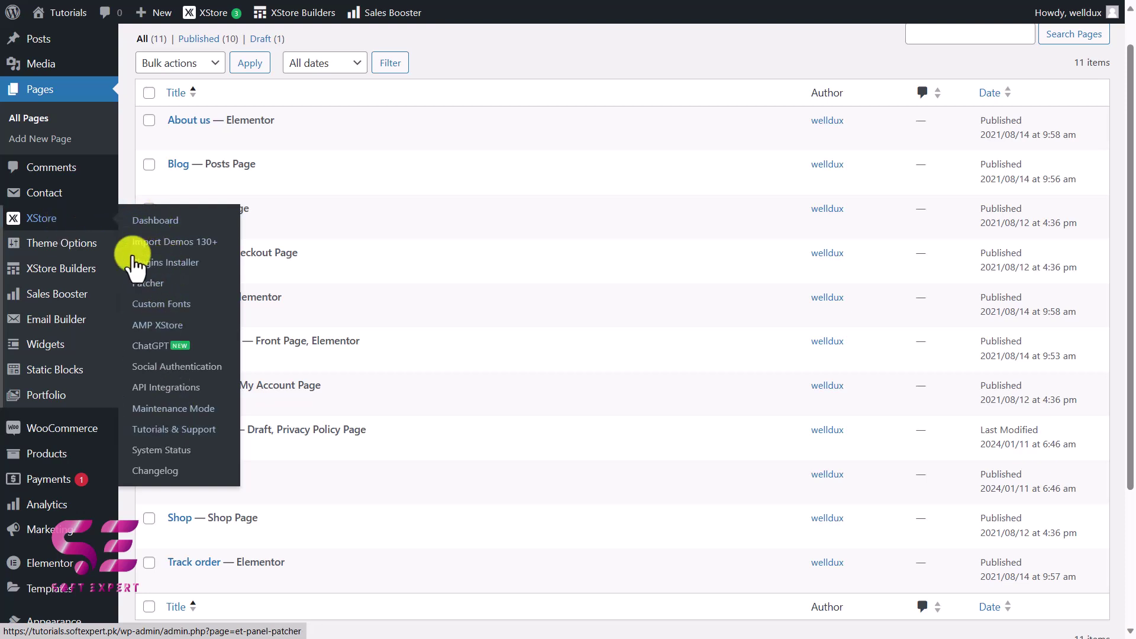
mouse_move(78, 252)
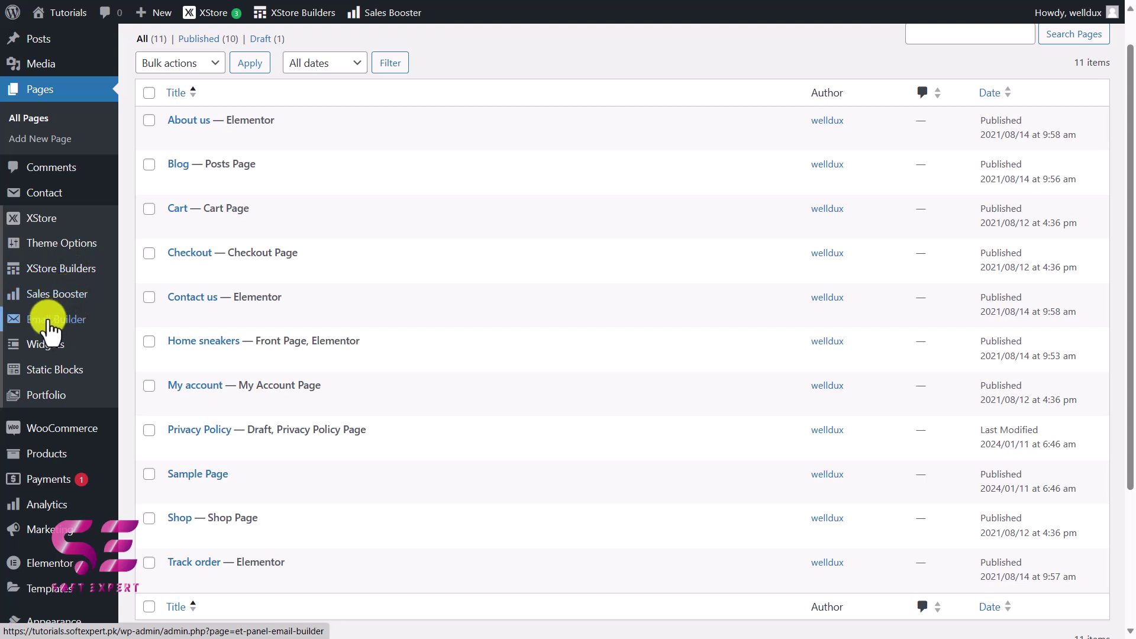
mouse_move(330, 325)
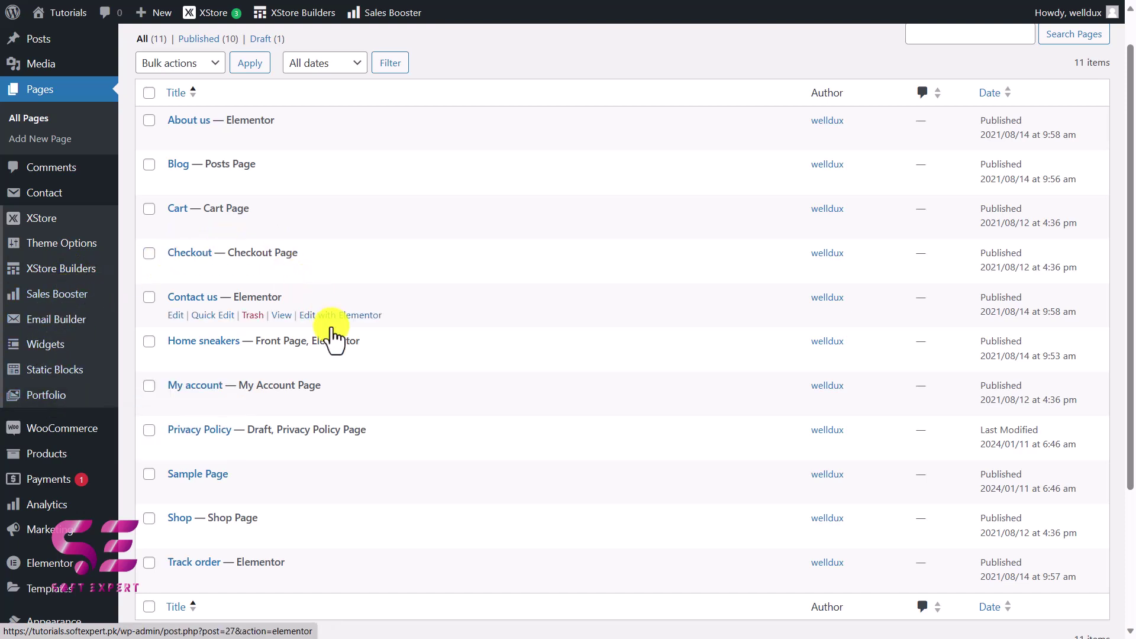
mouse_move(240, 347)
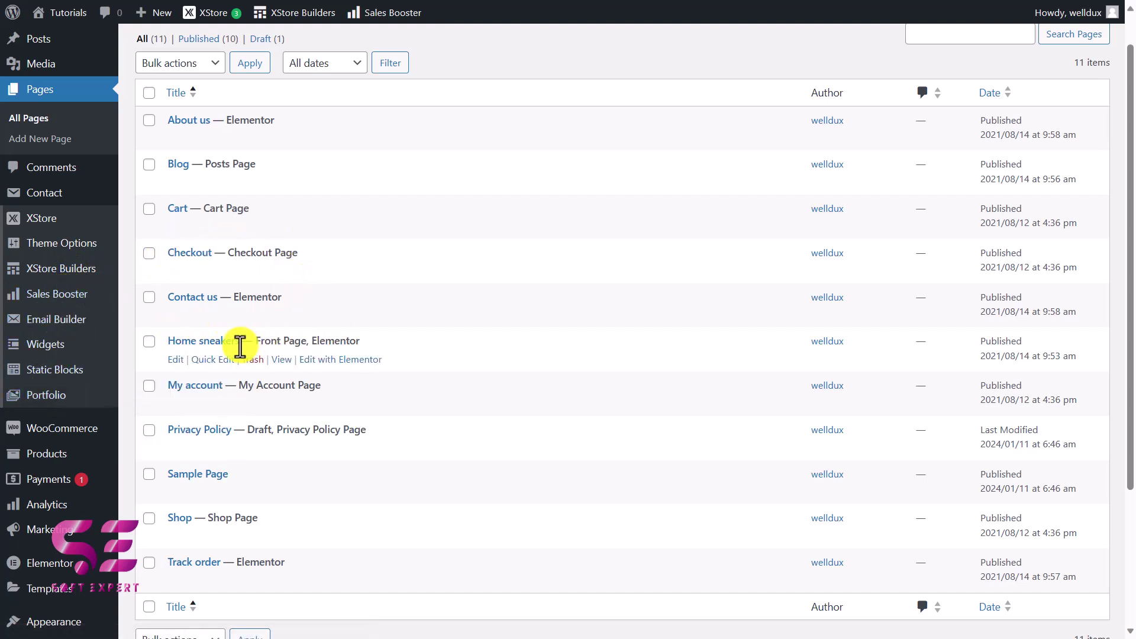
click(329, 359)
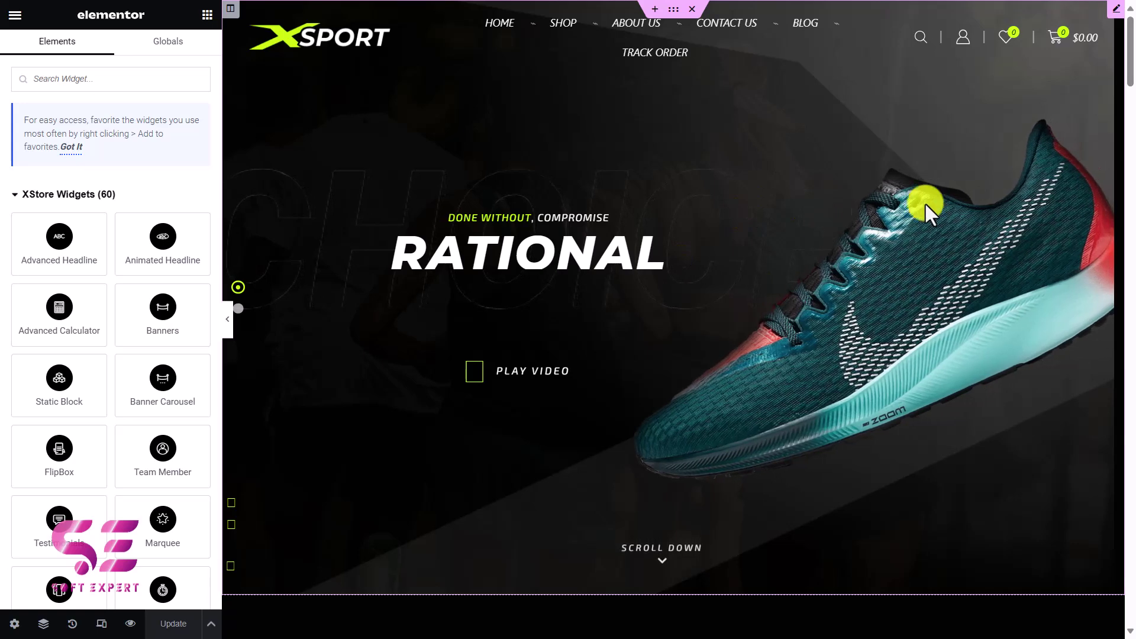
click(1118, 13)
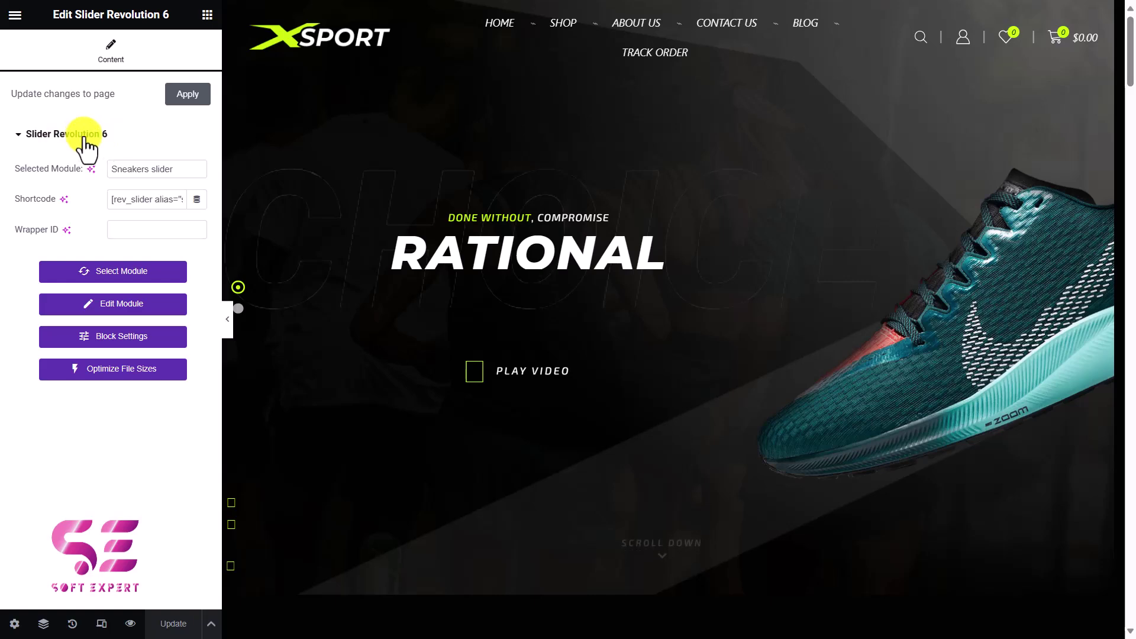
Step: Change the heading above the Men, Shoes and Women columns to "Welcome to Soft Expert"
scroll(371, 199, down, 8)
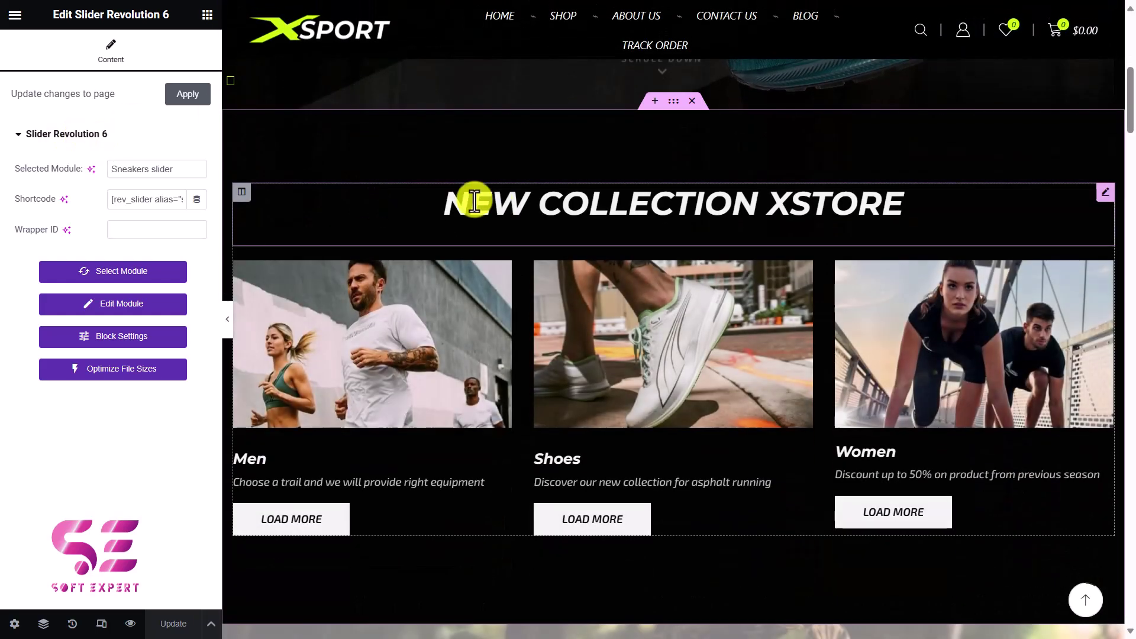
click(485, 208)
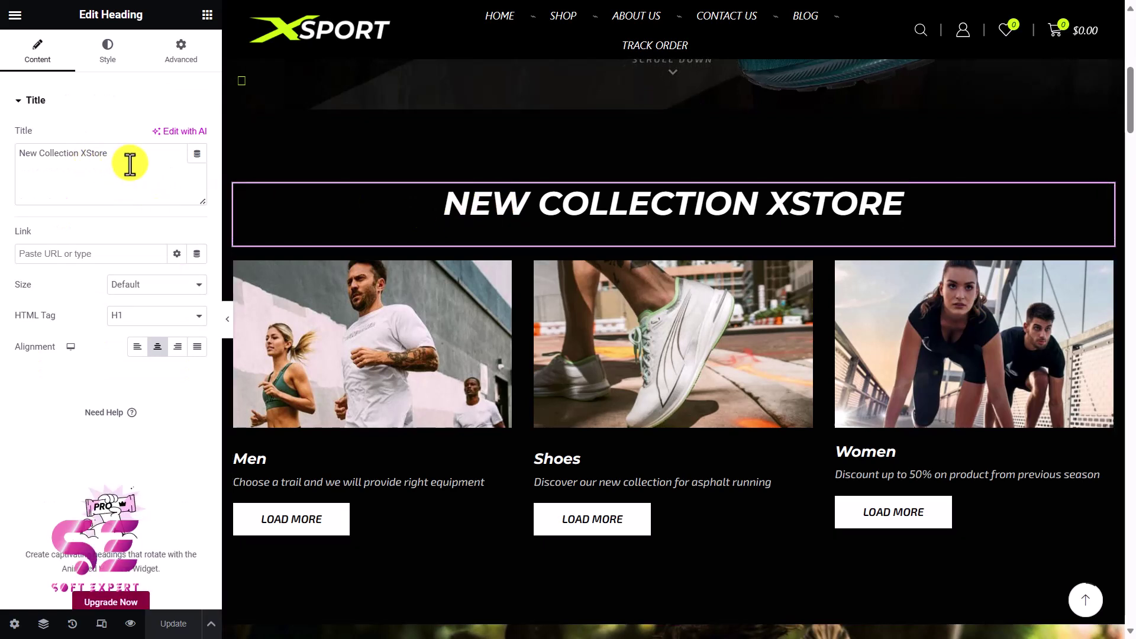
drag(129, 163, 36, 164)
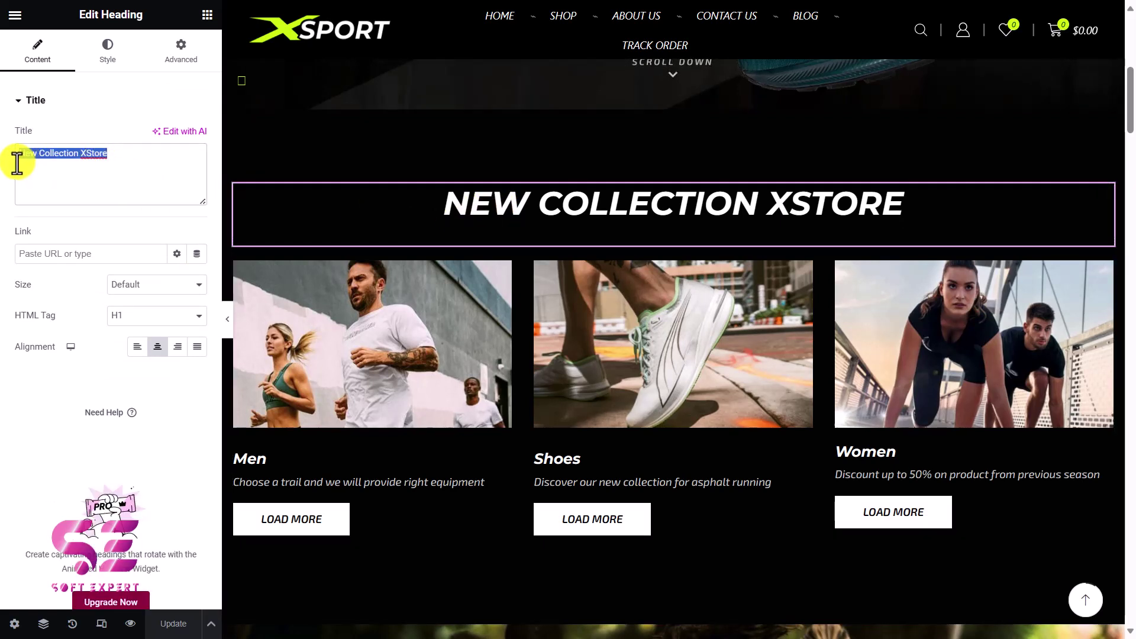
text(Welcome to Soft Expert)
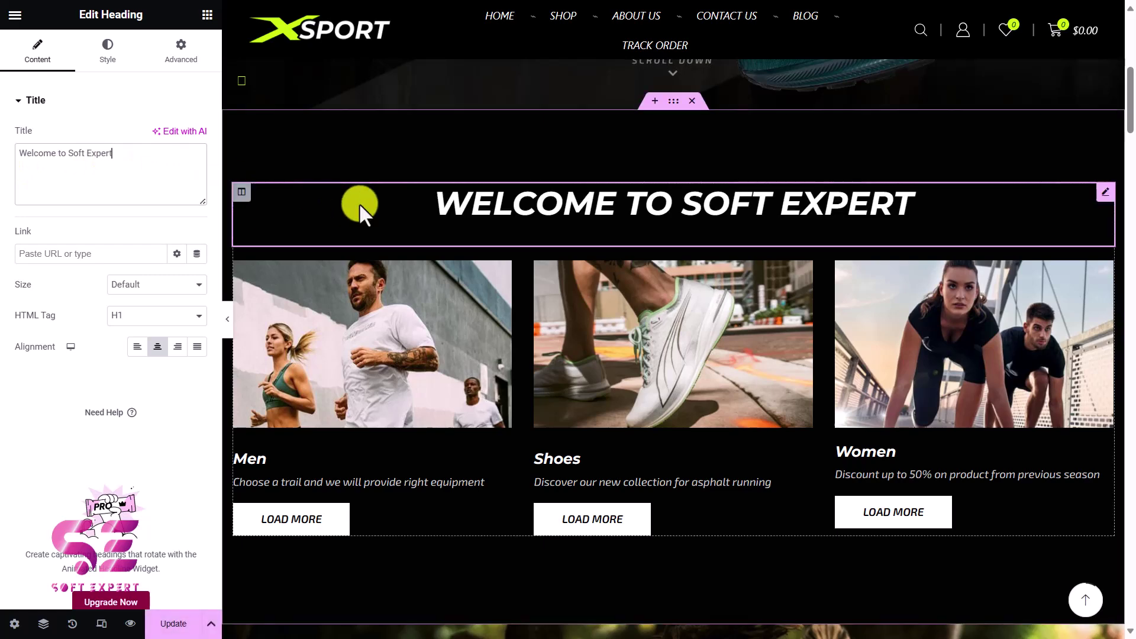
Step: Inspect the settings of the Men column's image and heading, and browse the available XStore widgets
click(502, 275)
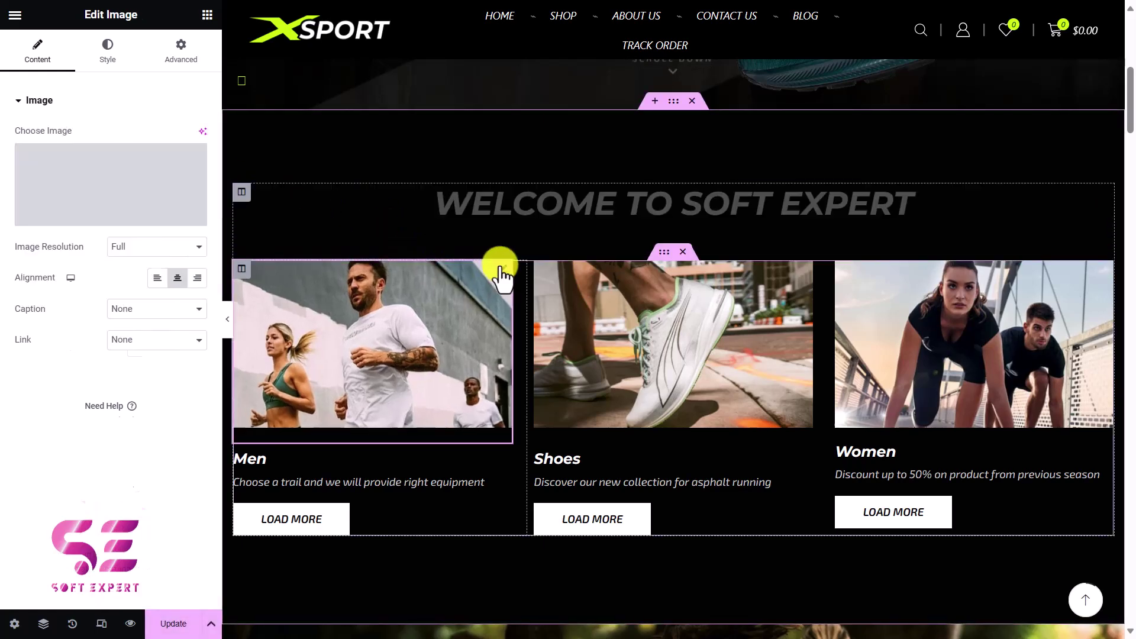
click(411, 456)
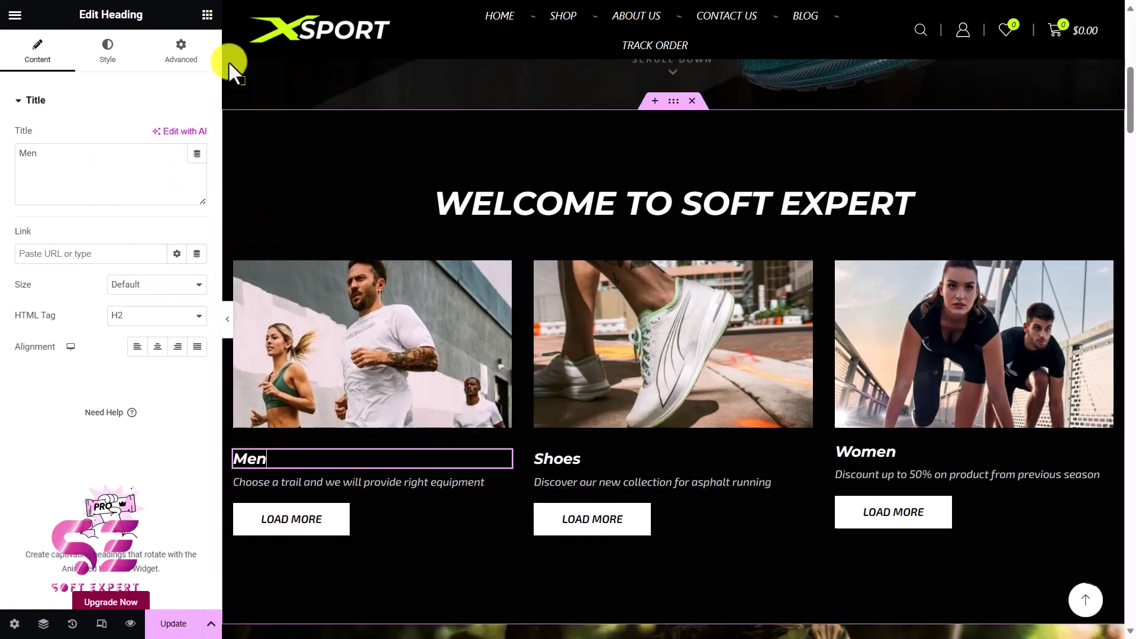
click(207, 15)
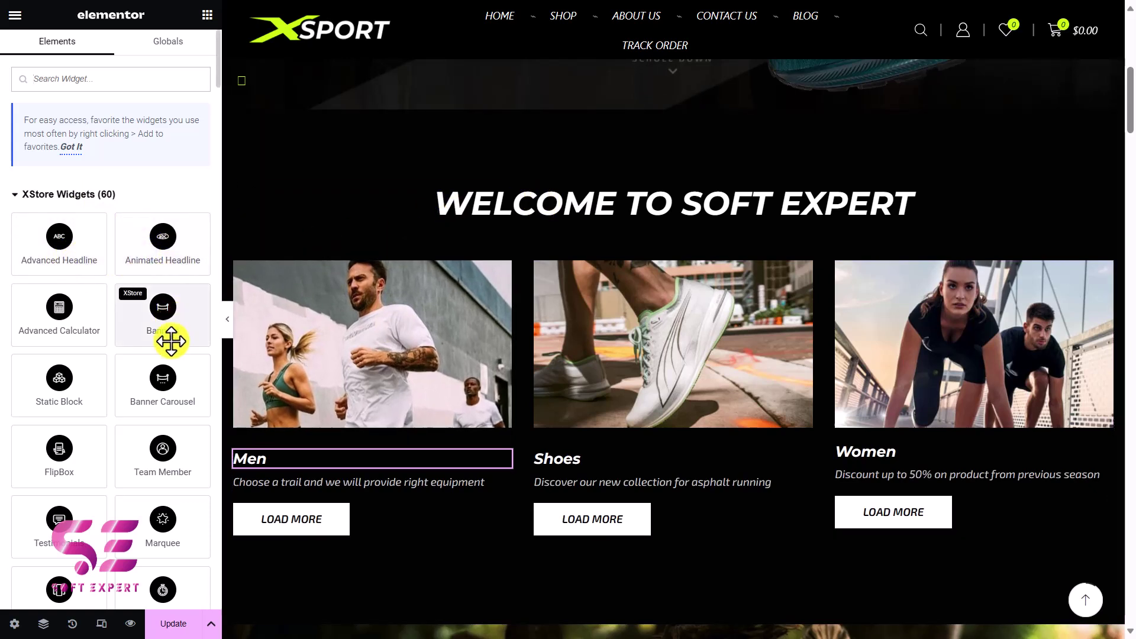
scroll(163, 400, down, 1)
scroll(163, 401, down, 1)
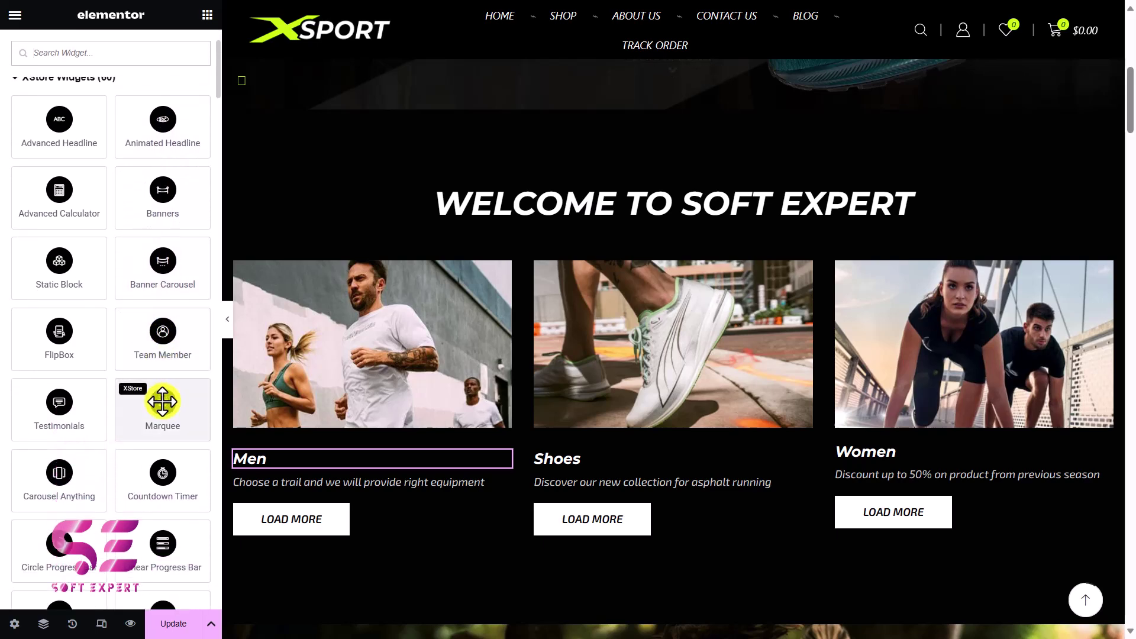
scroll(160, 406, down, 2)
scroll(65, 484, down, 2)
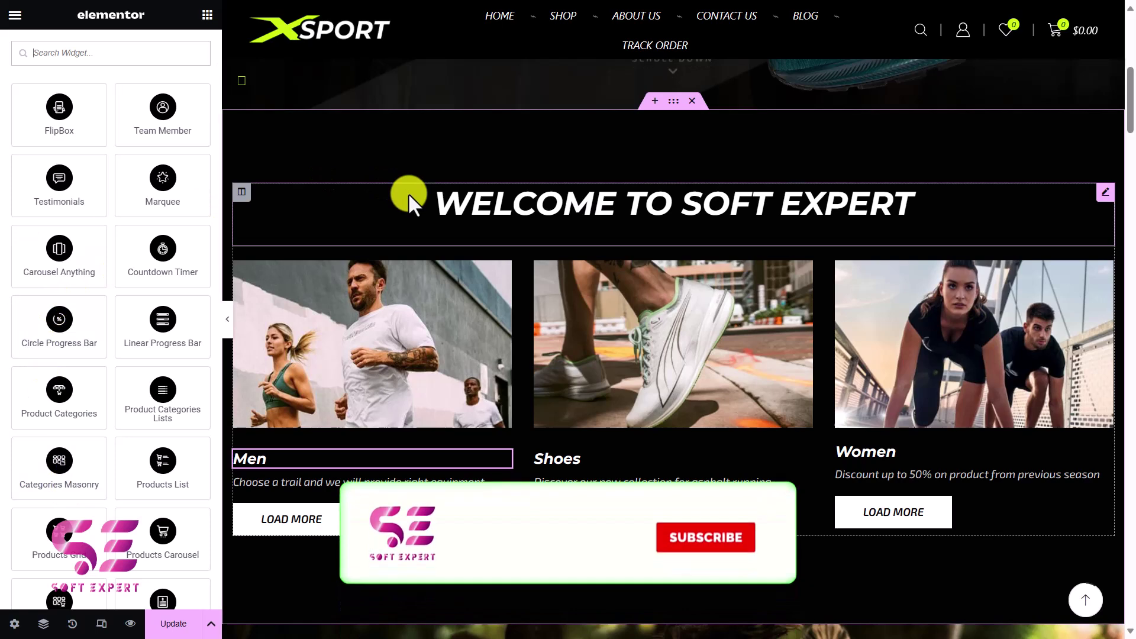
Step: Open the settings of the runners hotspot image, show its item list and preview the hotspots' product pop-ups
scroll(655, 284, down, 6)
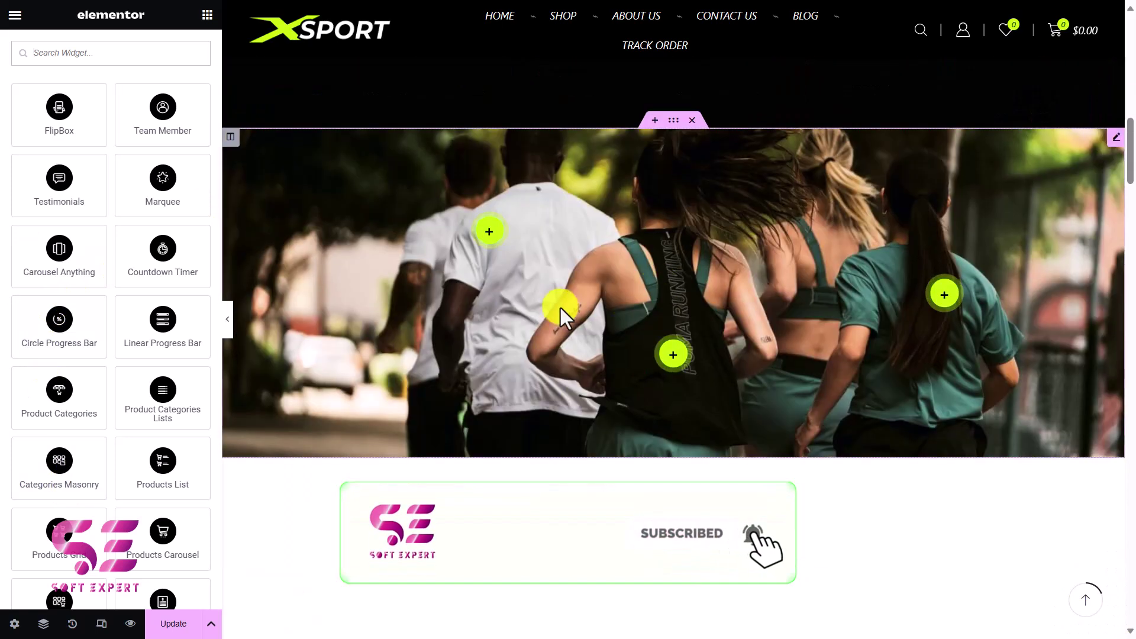
click(1116, 137)
mouse_move(148, 191)
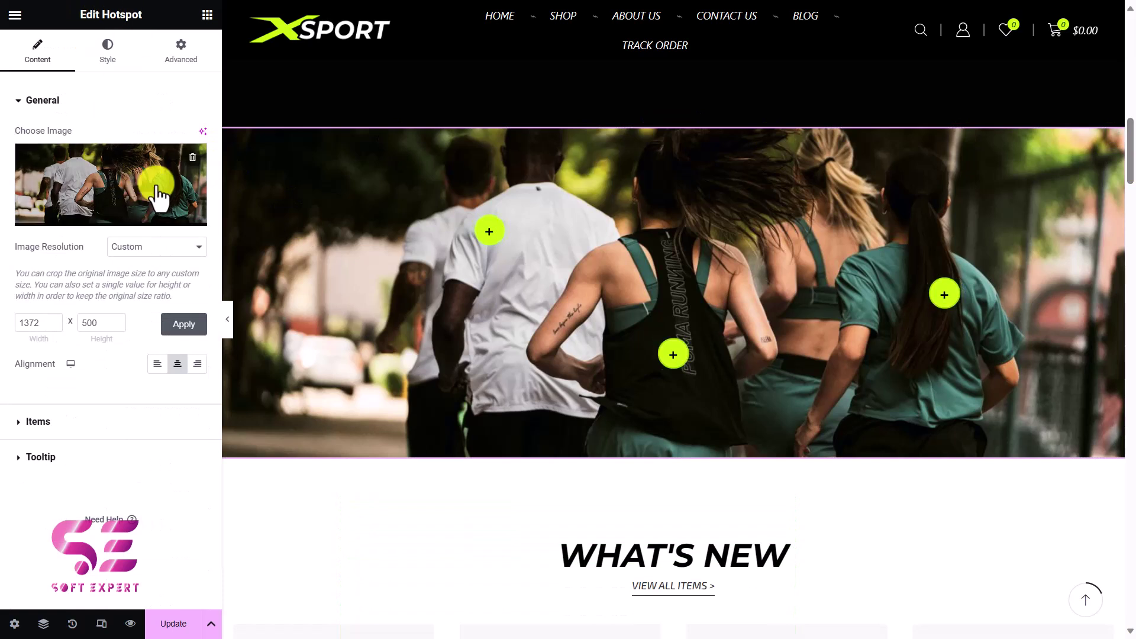
click(37, 422)
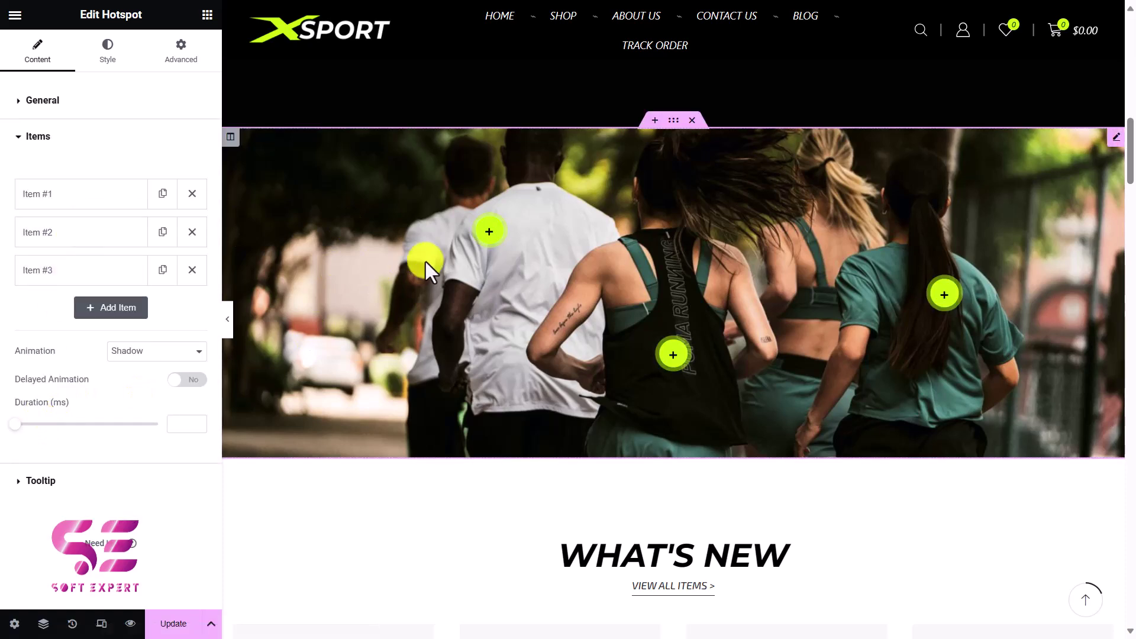
click(486, 231)
click(673, 353)
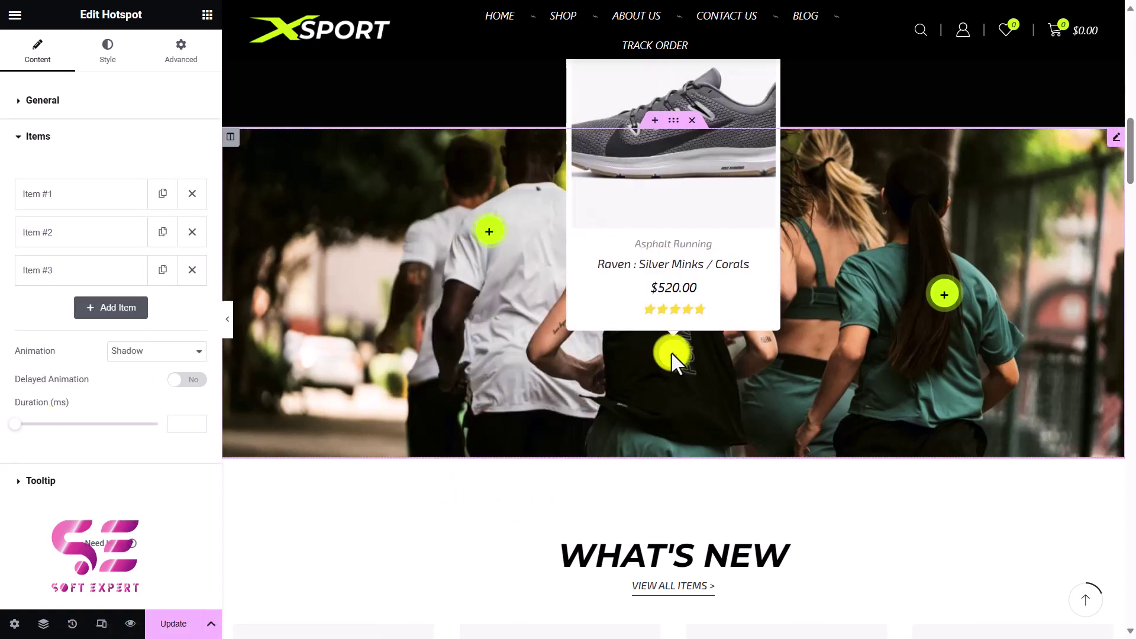
Step: Examine the content type and linked product of hotspot Item #1, and the hotspot widget's tooltip settings
click(110, 200)
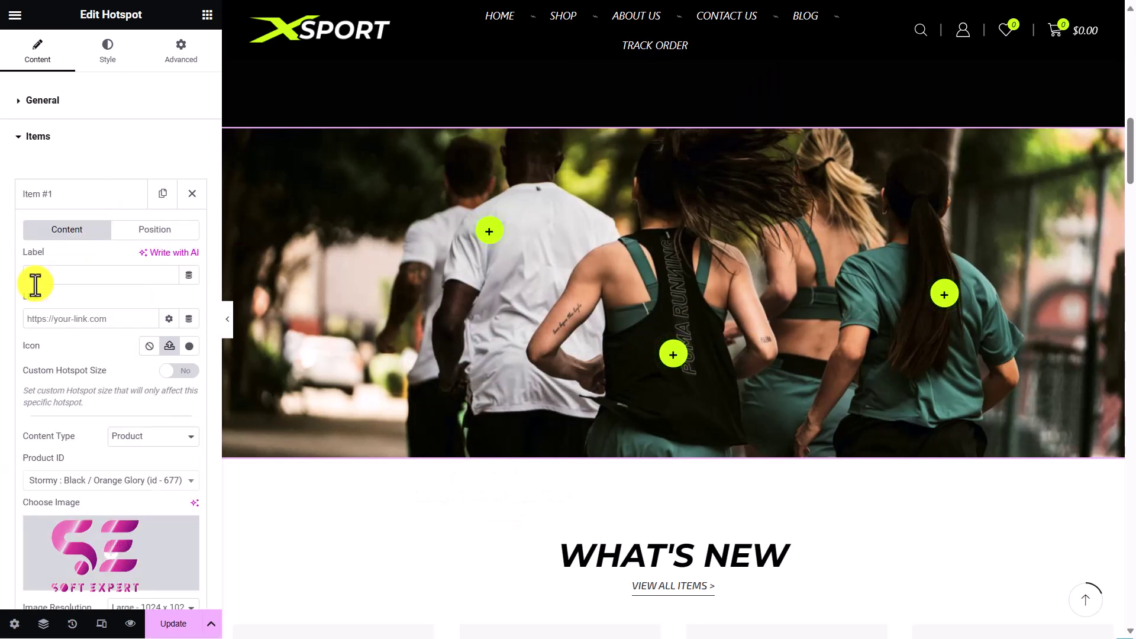
click(139, 427)
click(136, 438)
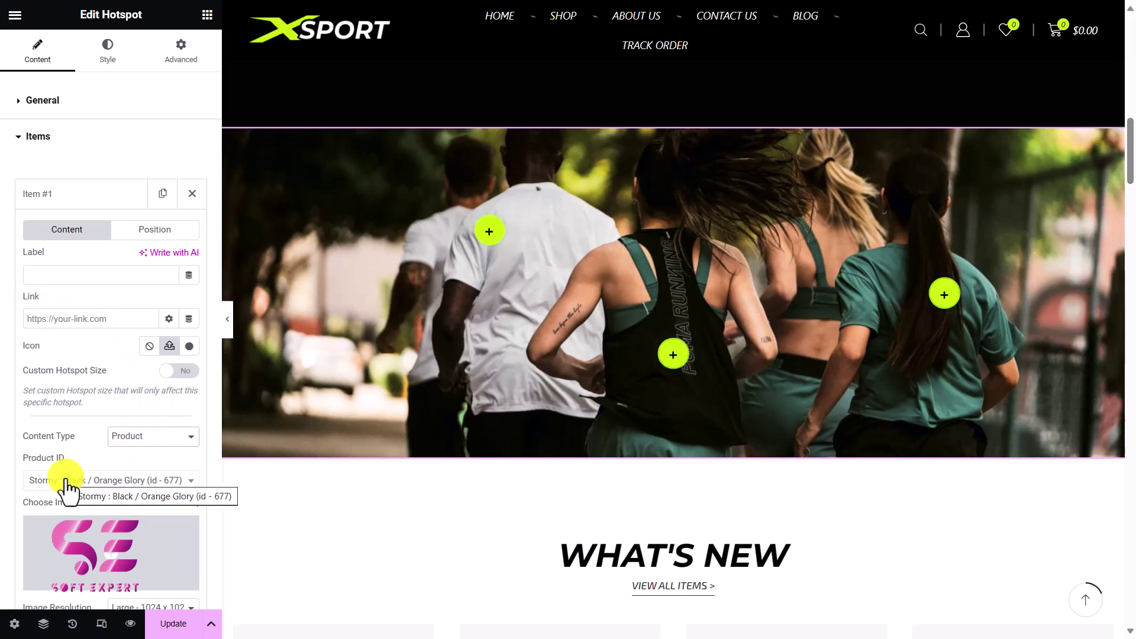
mouse_move(484, 230)
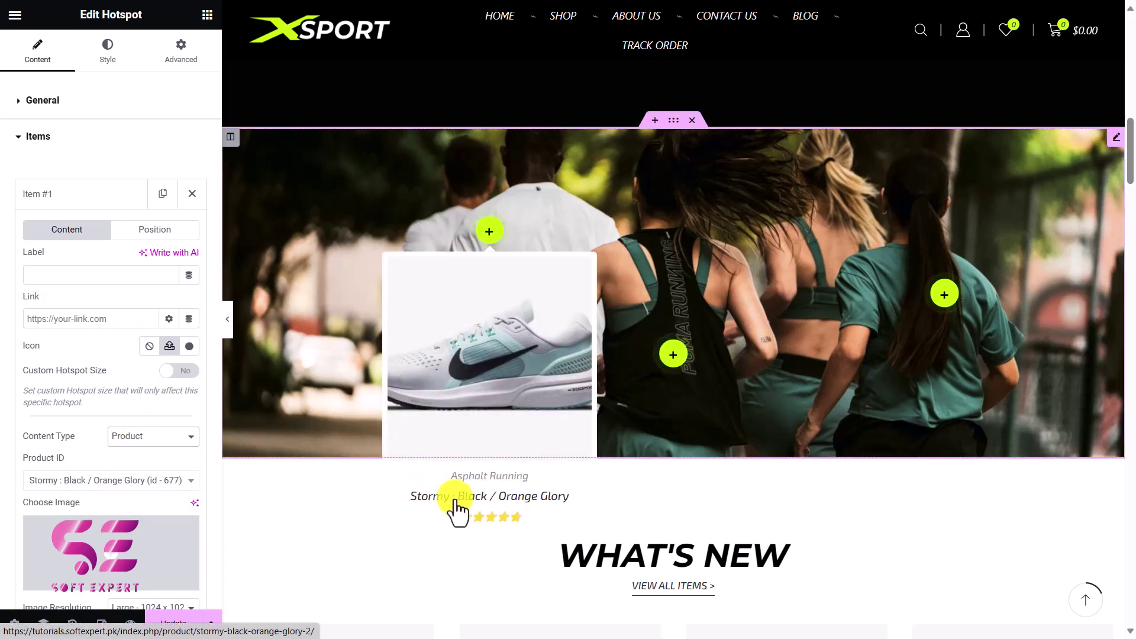
scroll(106, 480, down, 3)
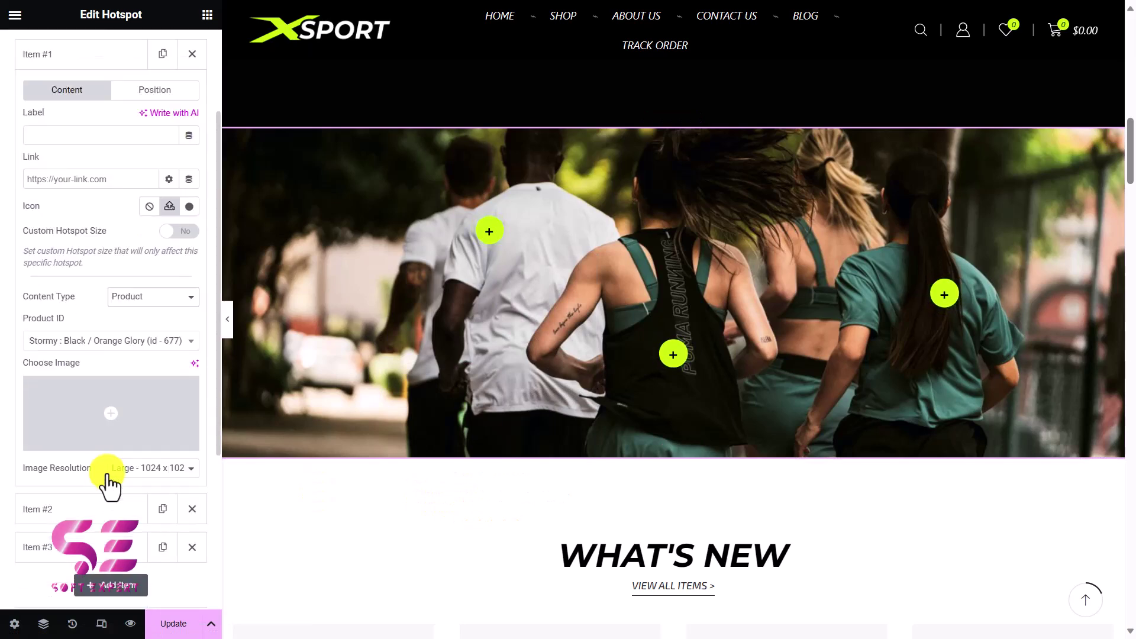
scroll(106, 480, down, 3)
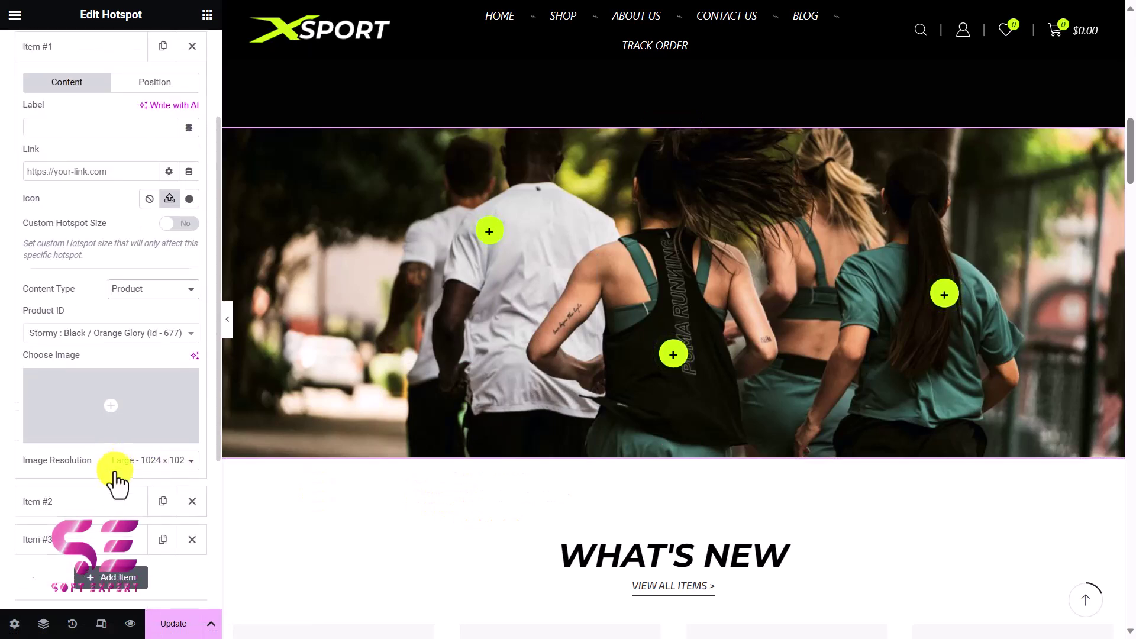
scroll(70, 374, down, 2)
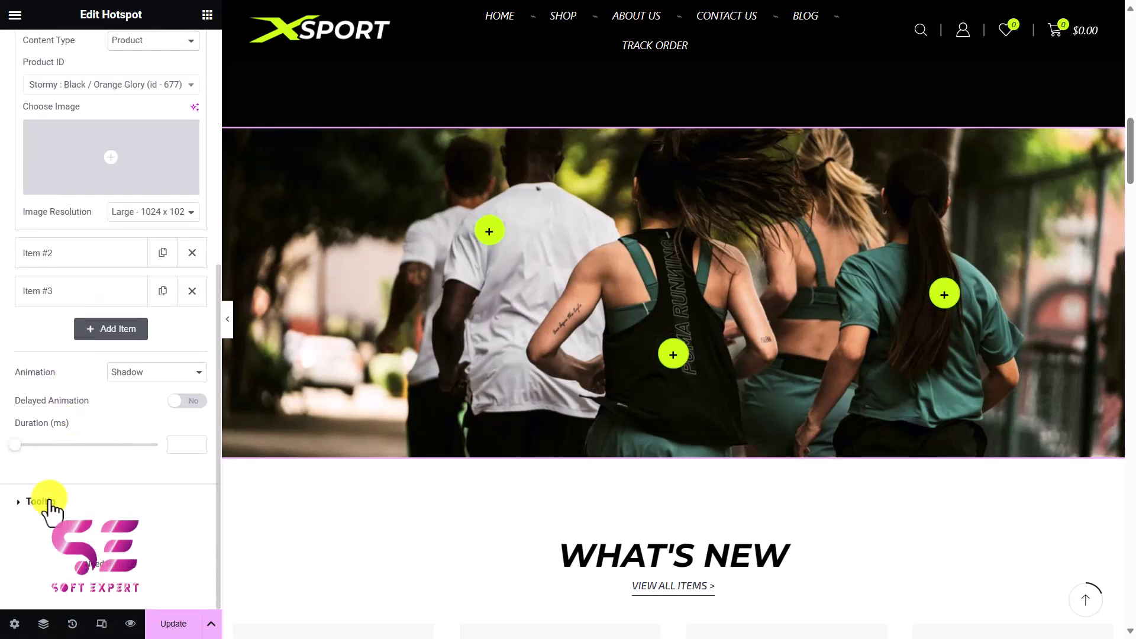
click(27, 500)
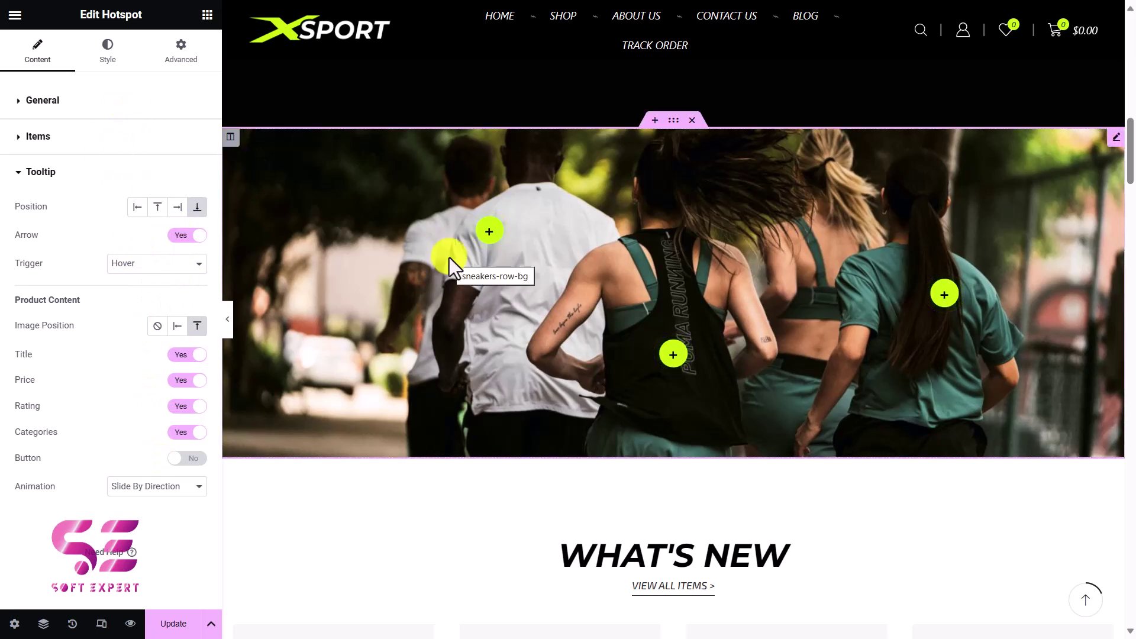
mouse_move(464, 314)
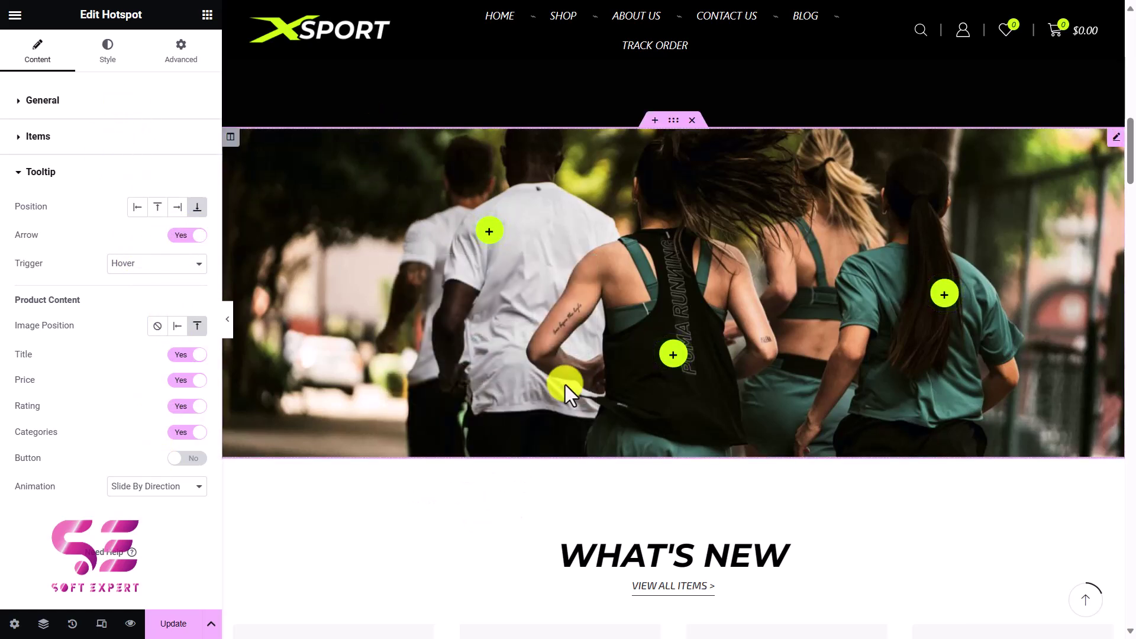
Step: Open the settings of the What's New products widget and review its display type options
scroll(566, 388, down, 5)
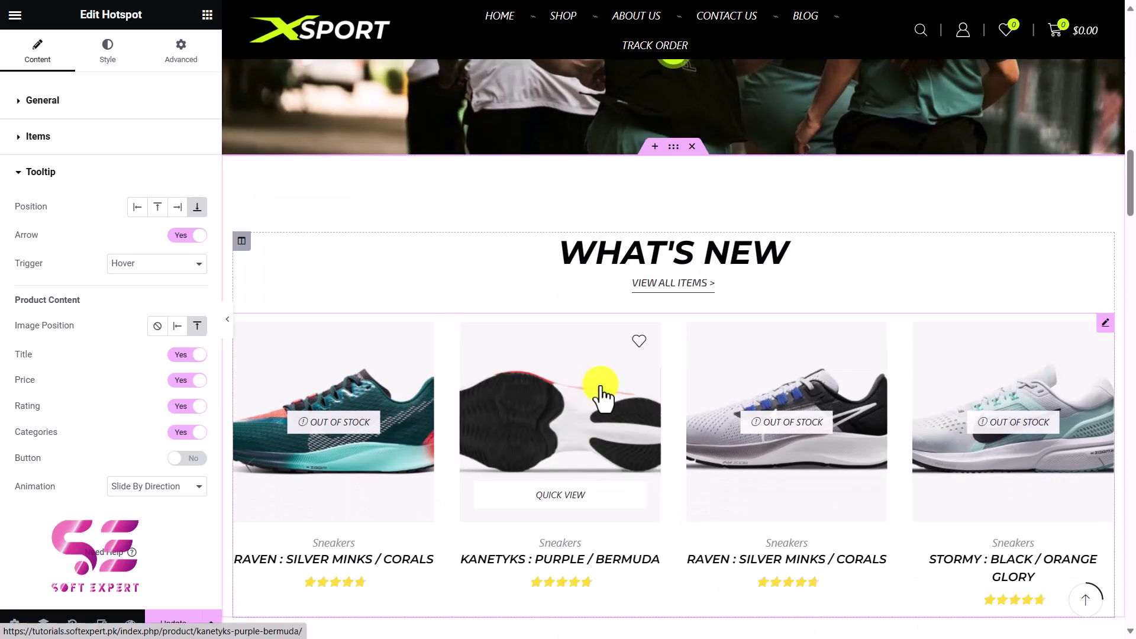
click(1104, 326)
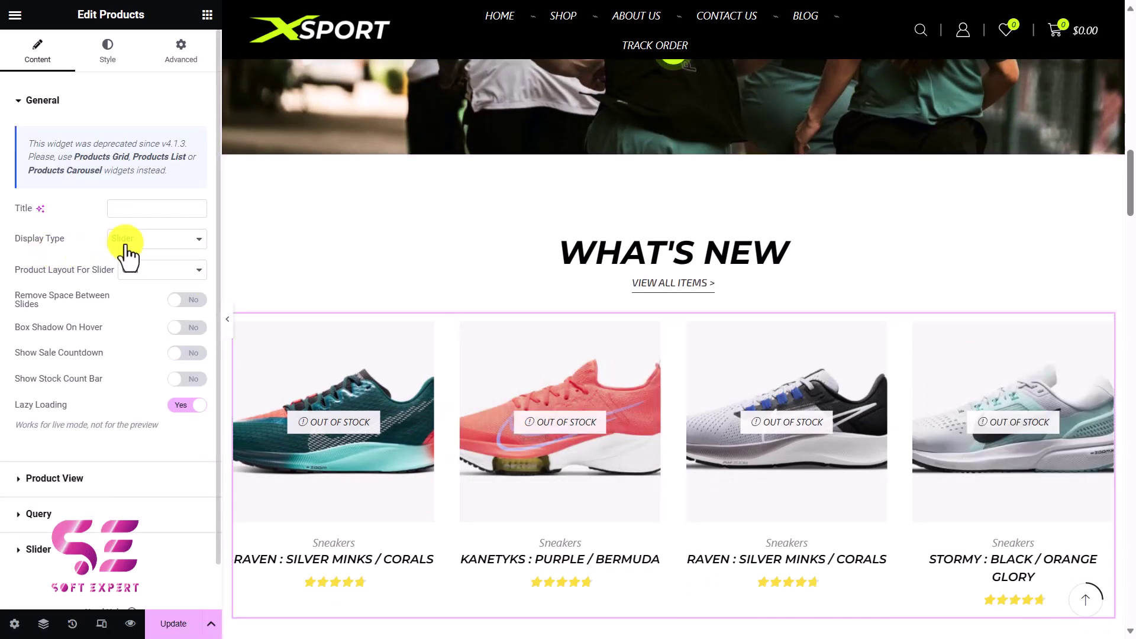
click(159, 246)
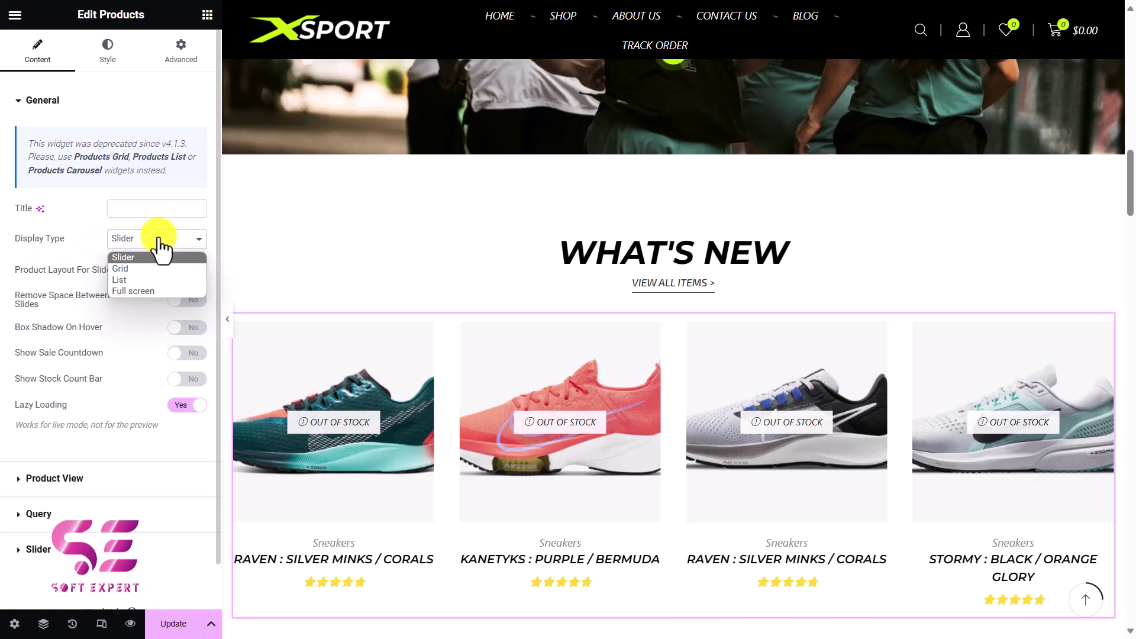
click(159, 243)
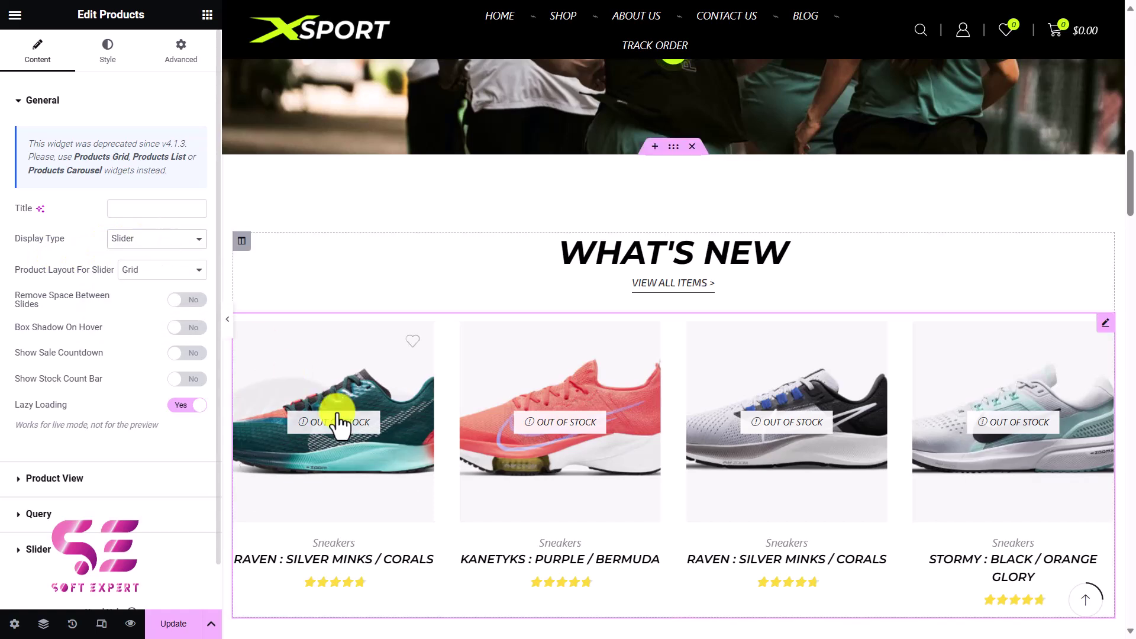
Step: Try the List product layout for the What's New slider, and return it to Grid
click(154, 278)
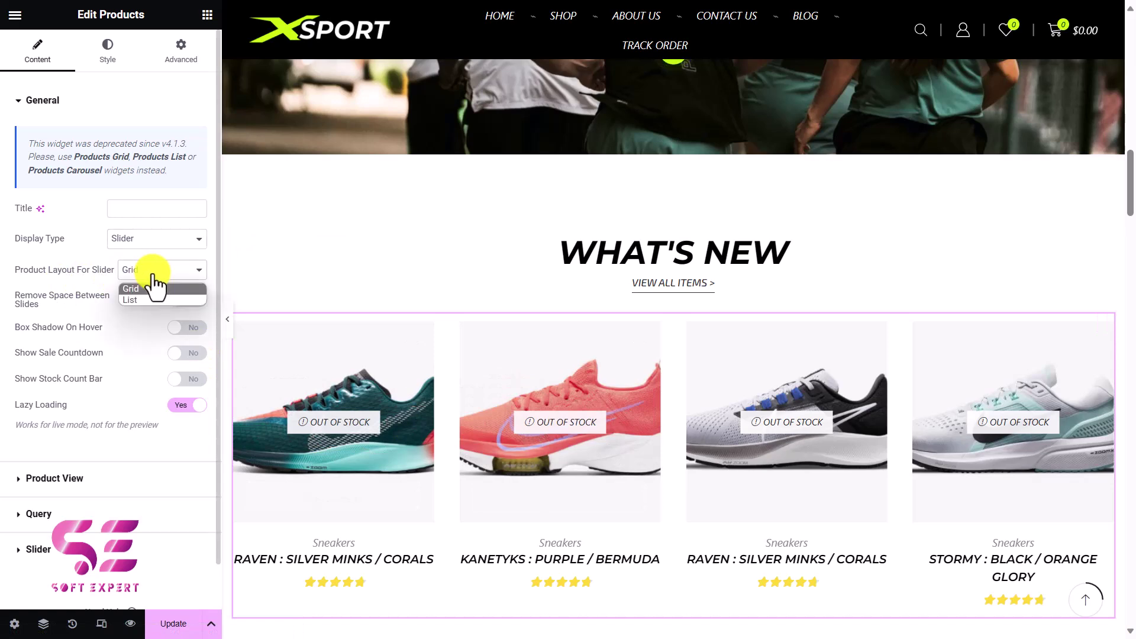
click(147, 298)
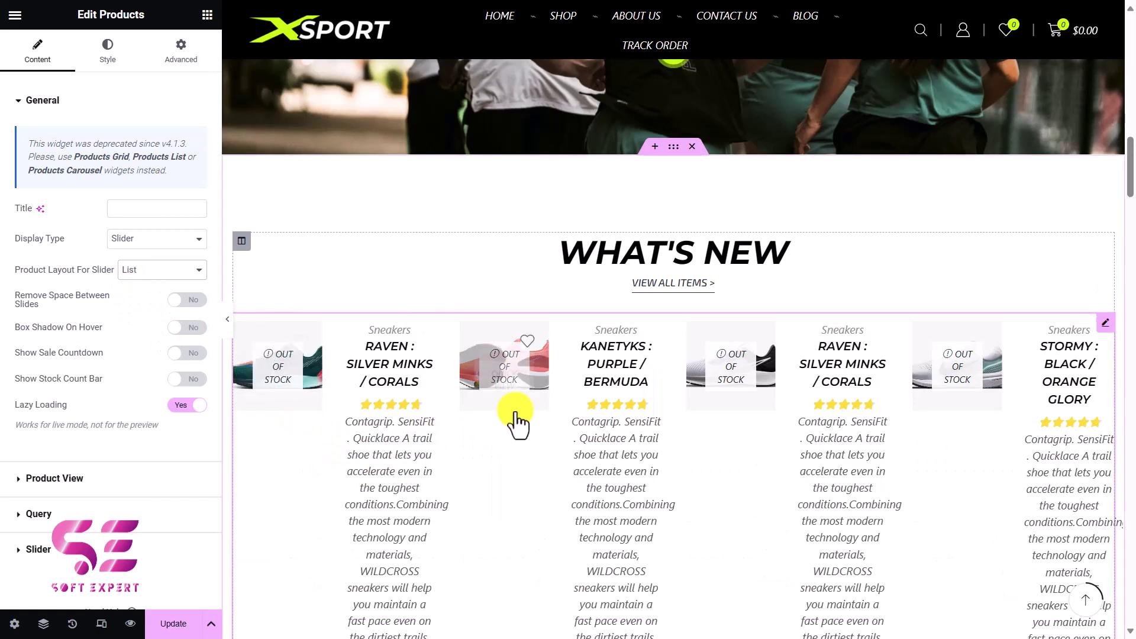
click(172, 276)
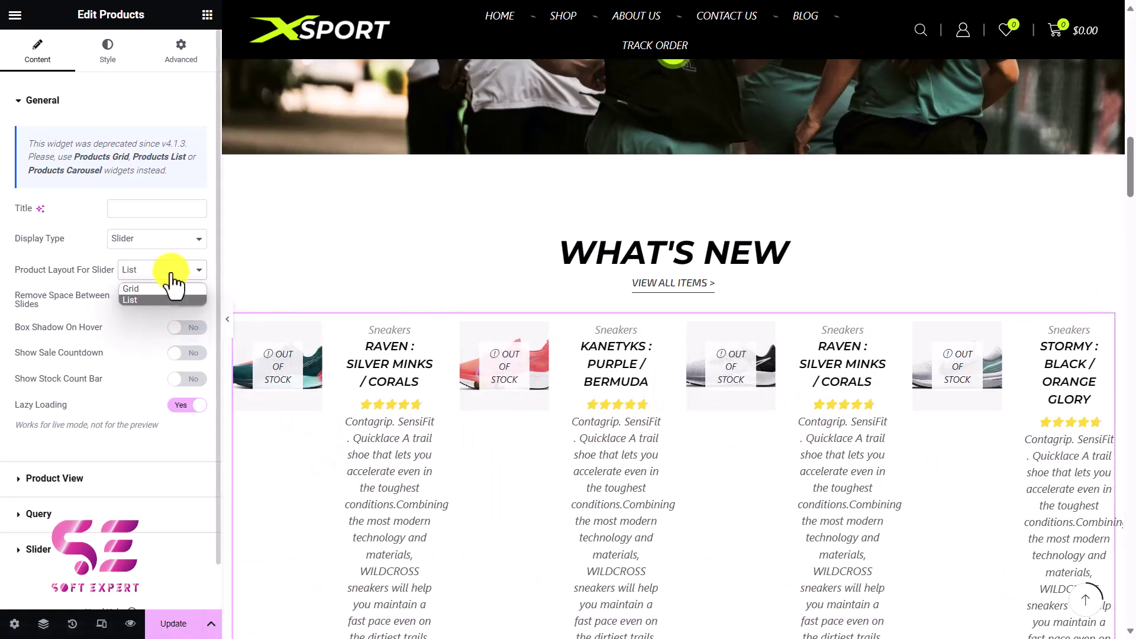
click(154, 288)
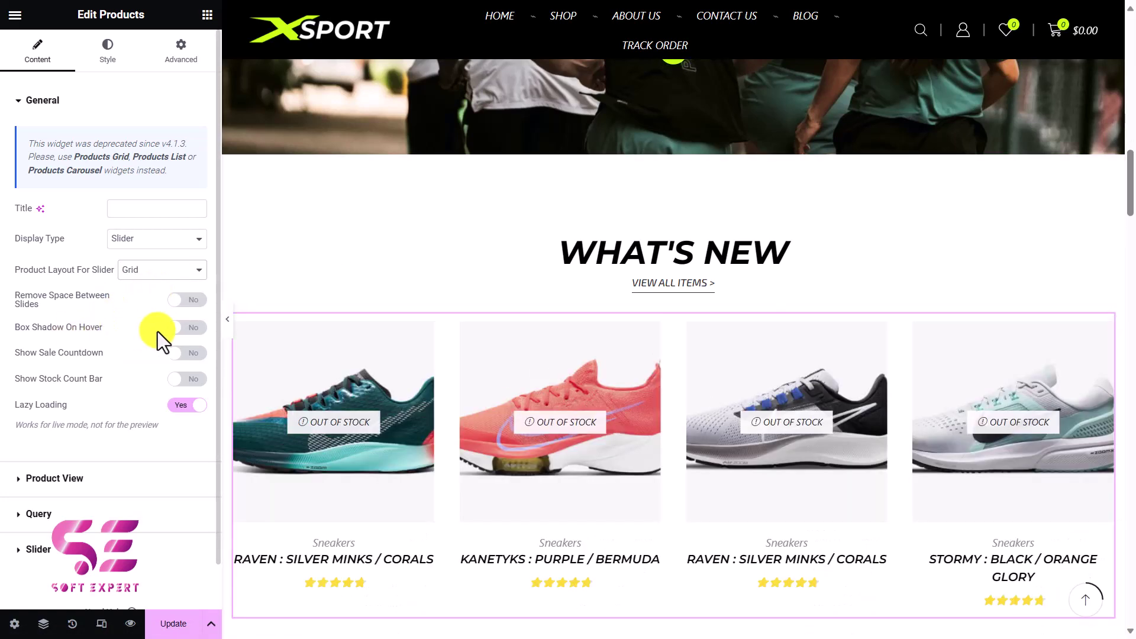
Step: Enable Box Shadow On Hover for the What's New products and review their Product View options
click(178, 332)
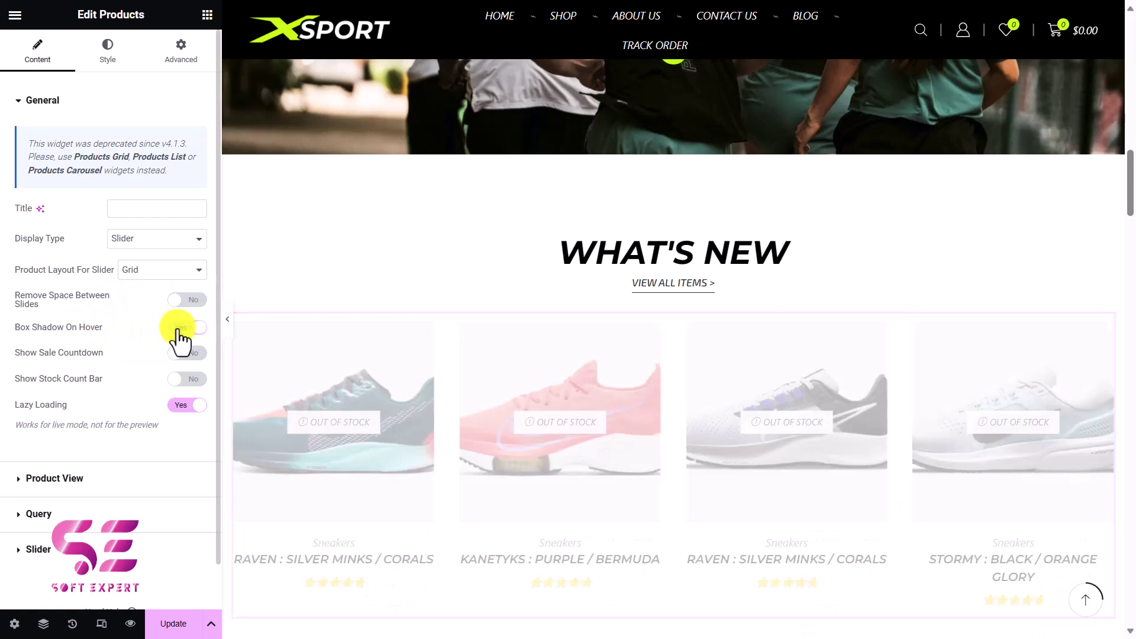
click(56, 478)
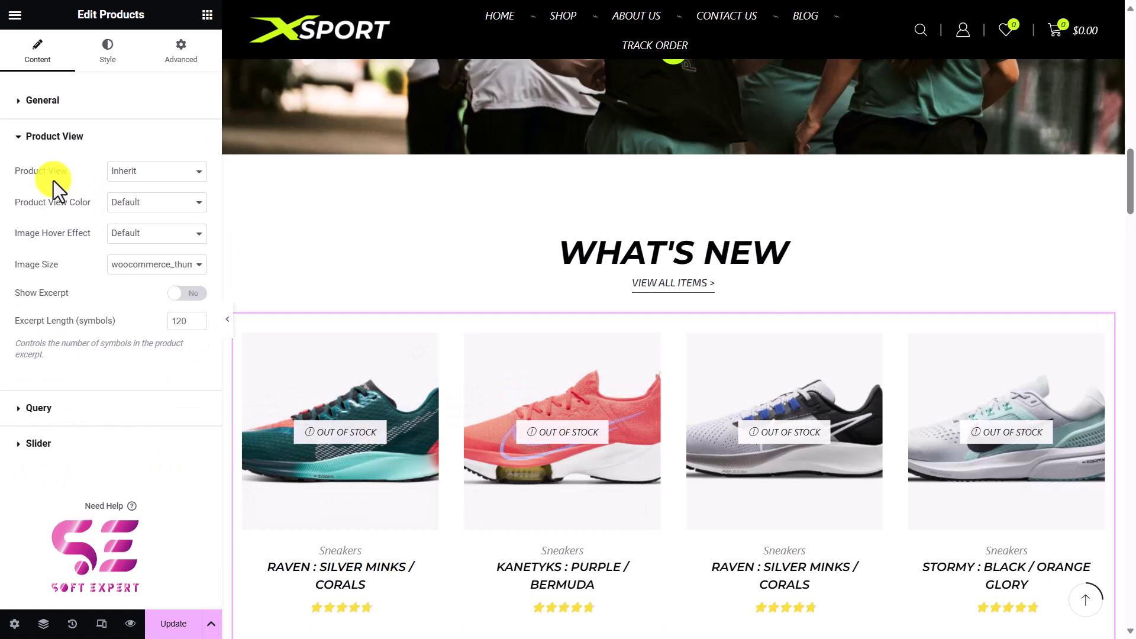
click(145, 179)
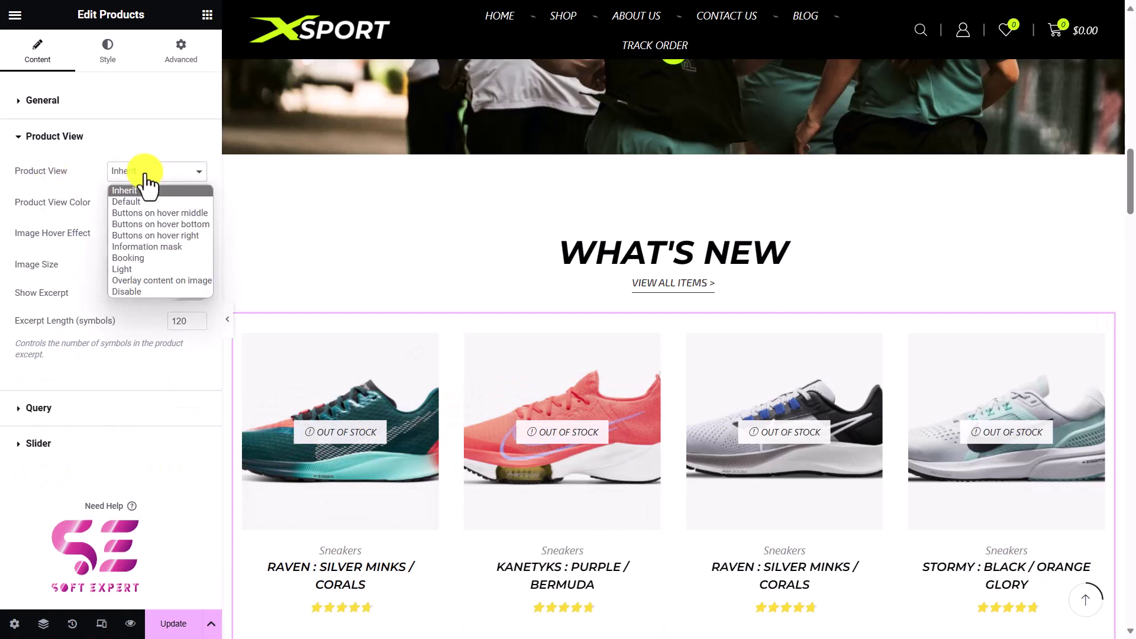
click(146, 178)
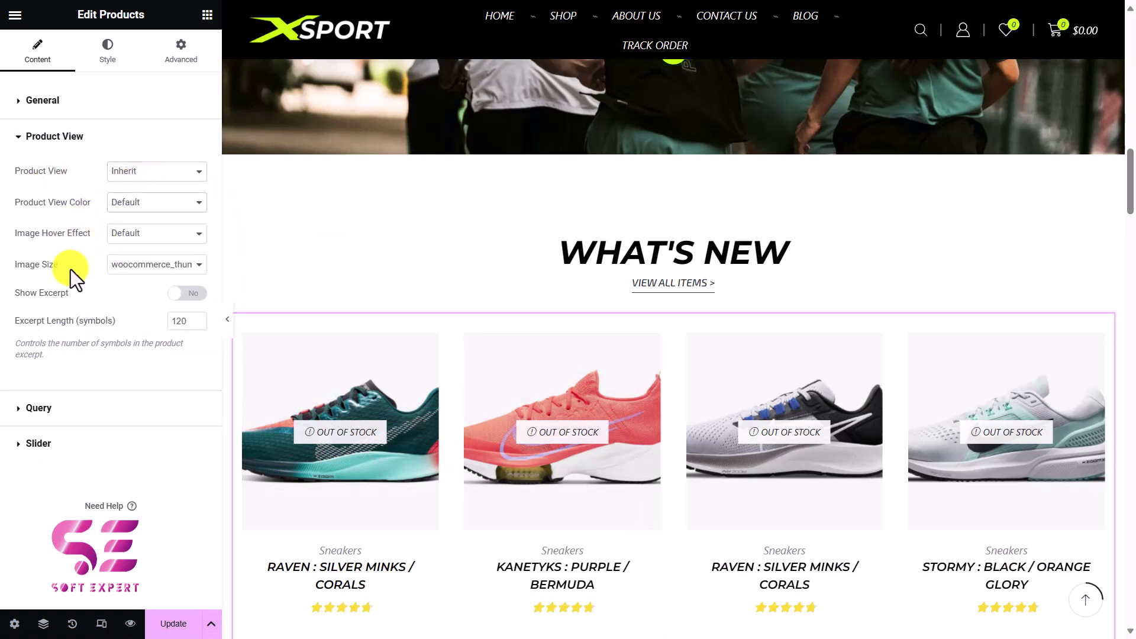
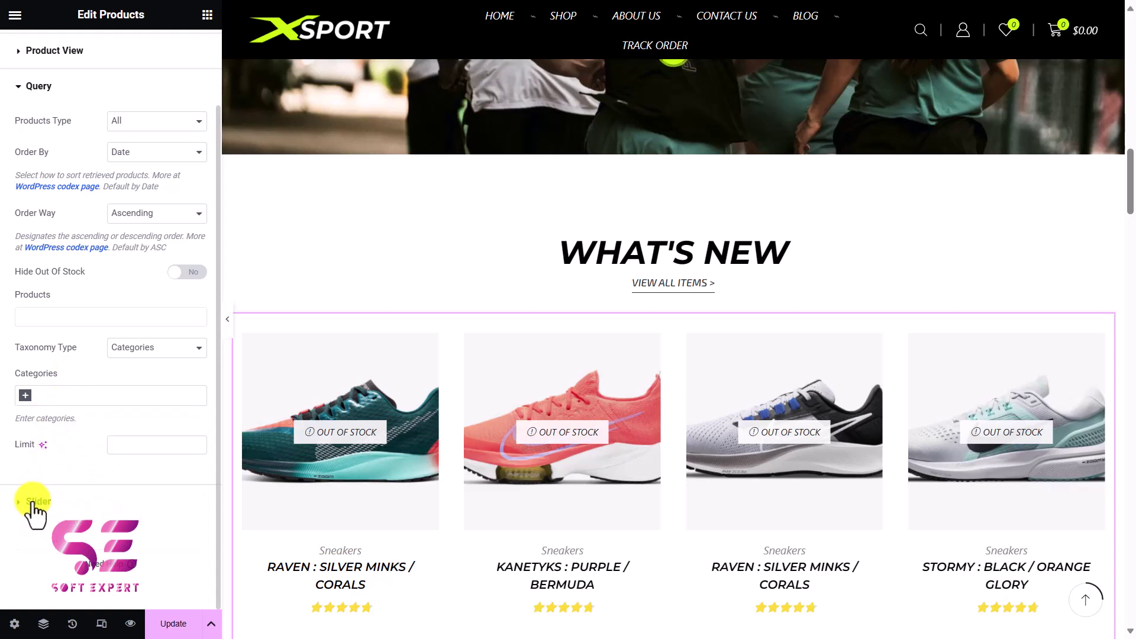
Step: Examine the What's New slider's navigation type, style and position options
click(35, 502)
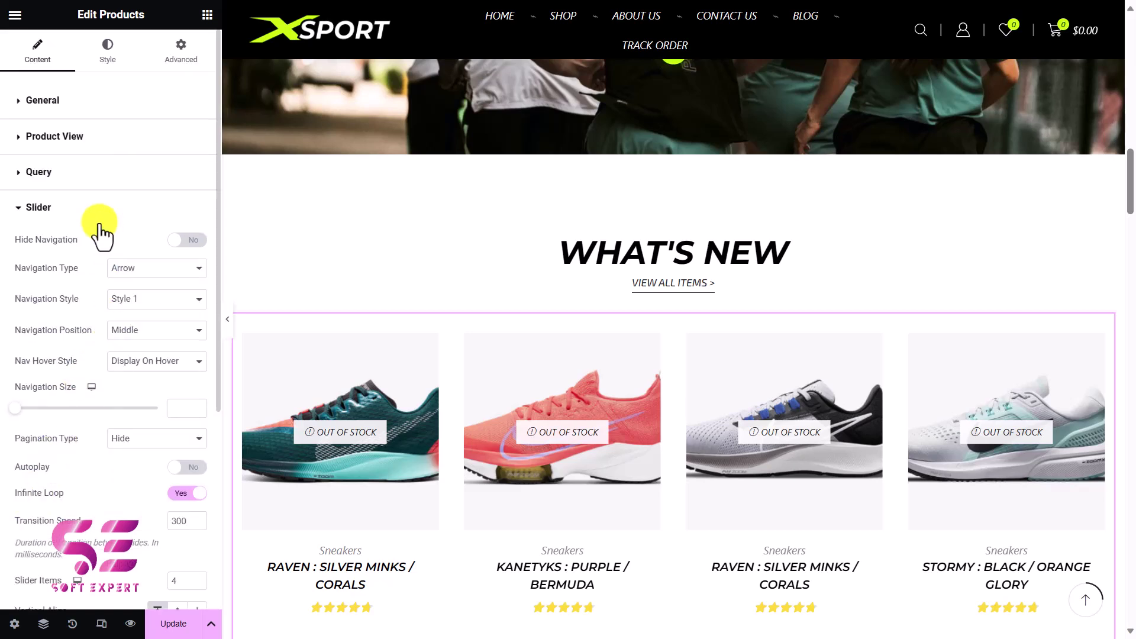
click(147, 273)
click(147, 286)
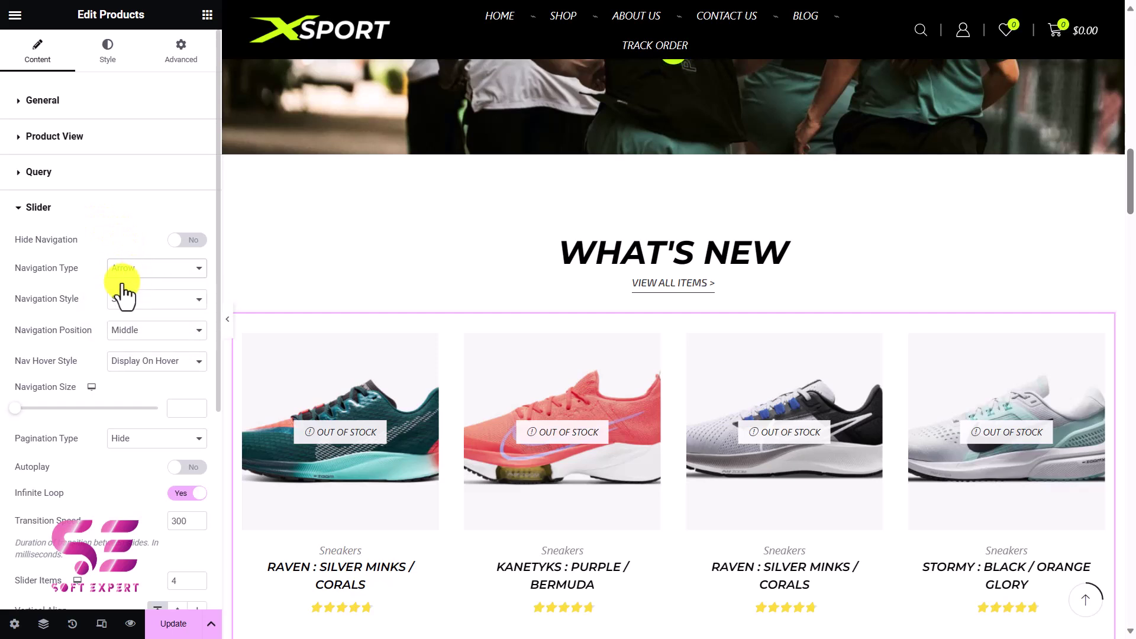
click(131, 303)
click(131, 303)
click(131, 303)
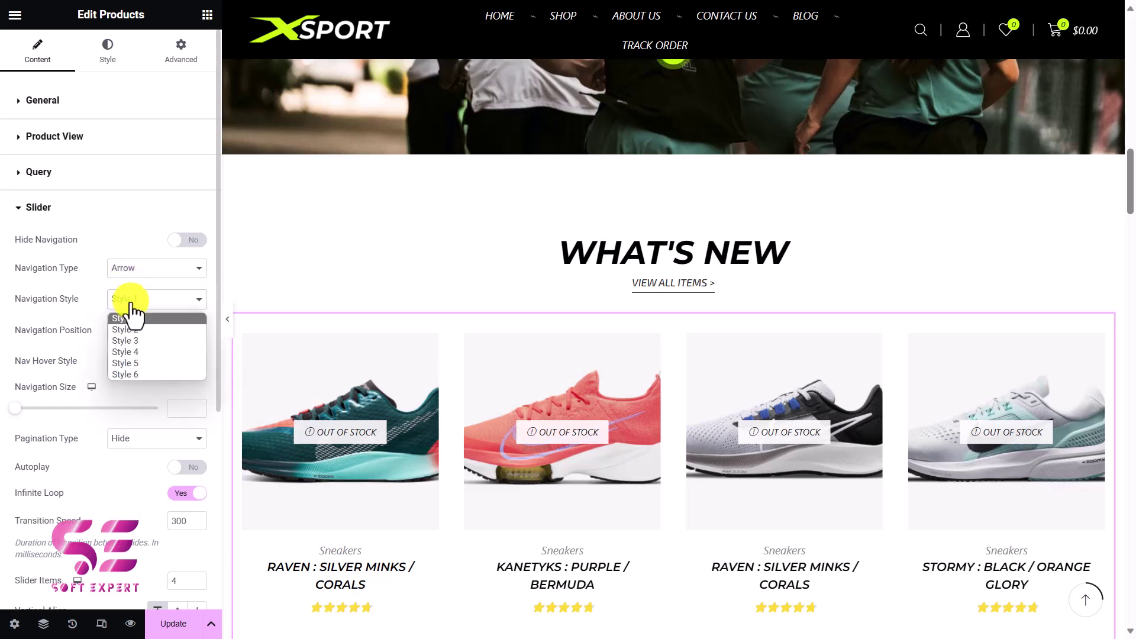
click(130, 304)
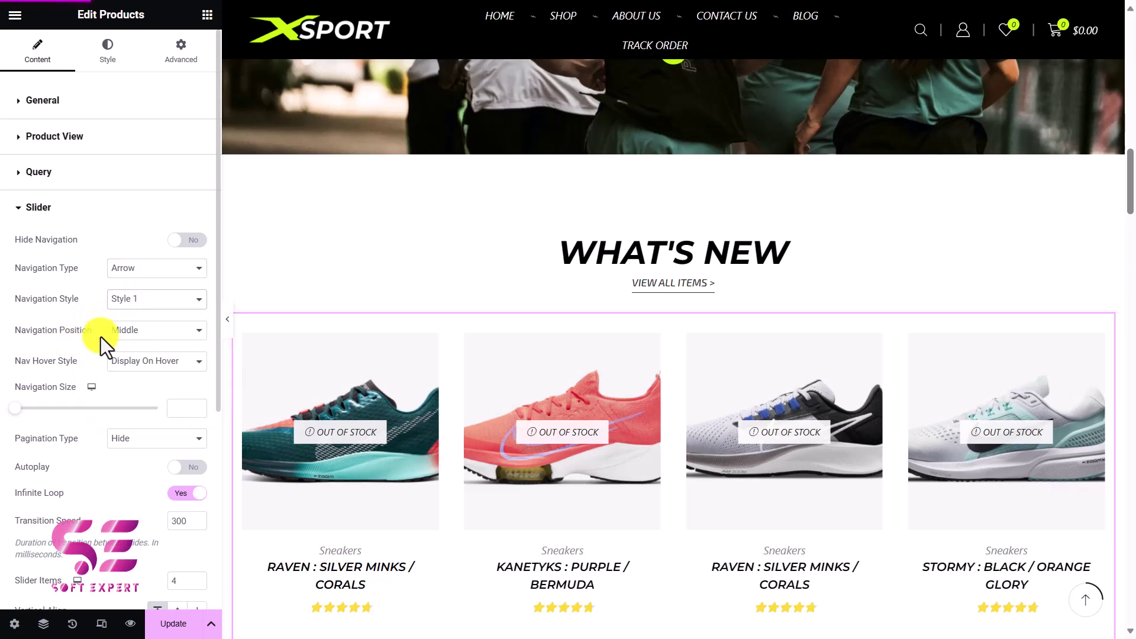
click(131, 332)
click(127, 335)
Step: Inspect the settings of the Trail Collection banner's heading and its Shop Women button
scroll(414, 384, down, 8)
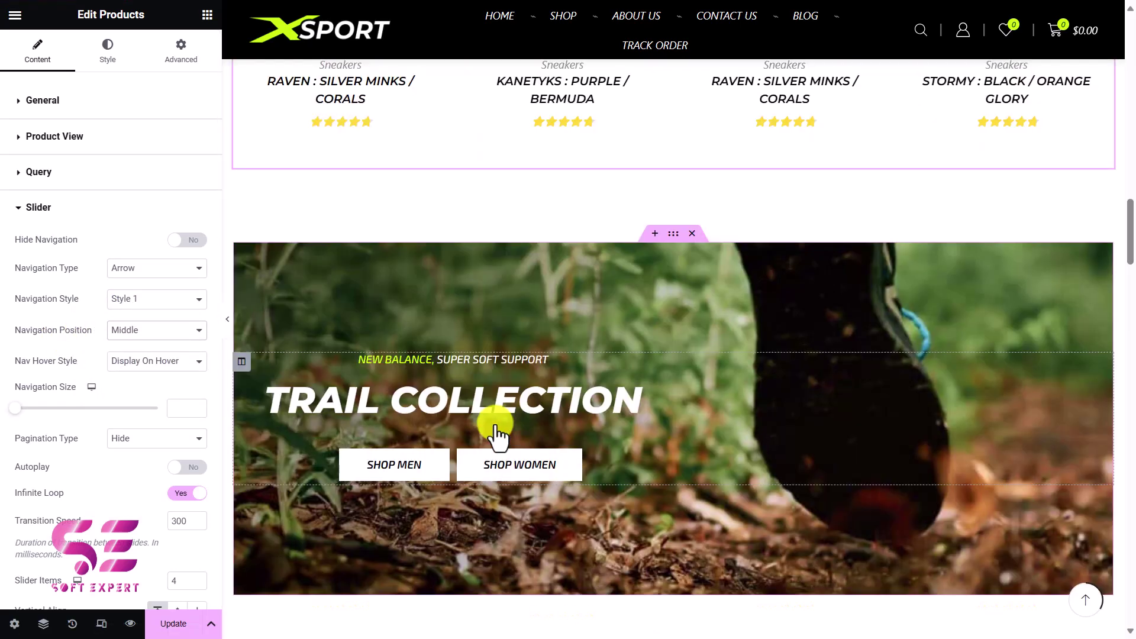
scroll(597, 411, down, 1)
click(500, 331)
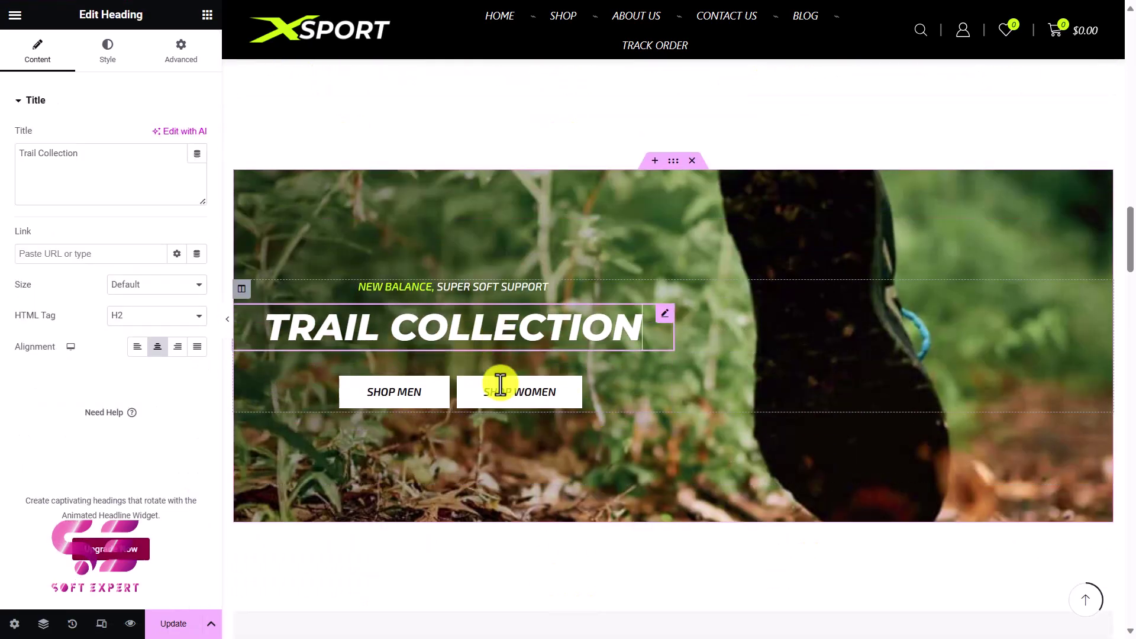
click(608, 392)
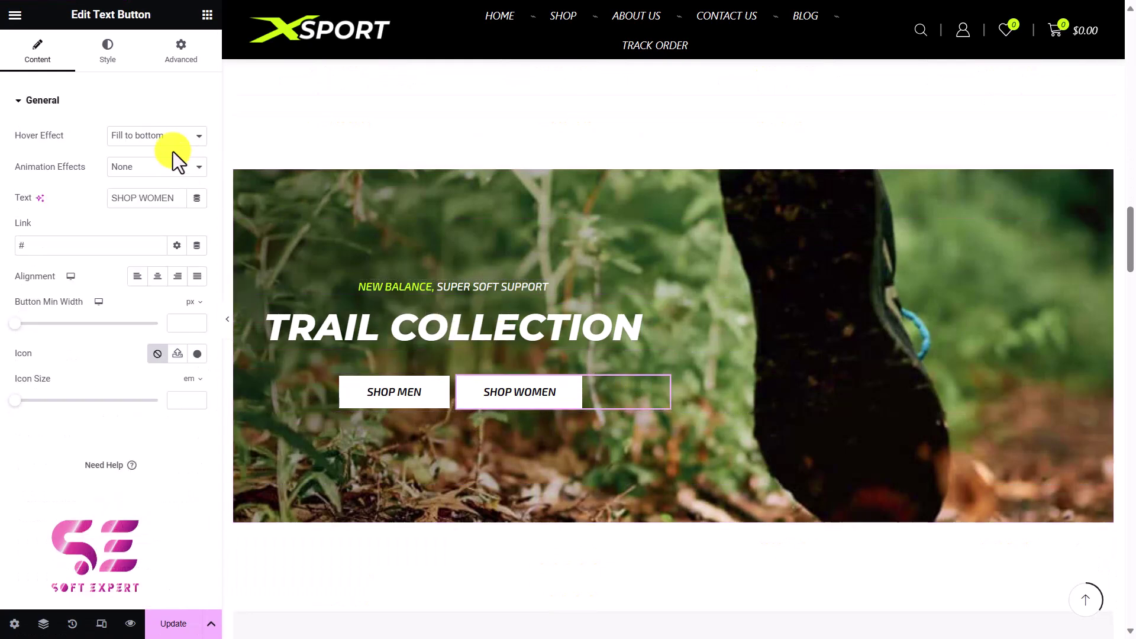
Step: Add an Advanced Headline widget in a new section between the Top Trending and Best Sellers sections
scroll(521, 355, down, 5)
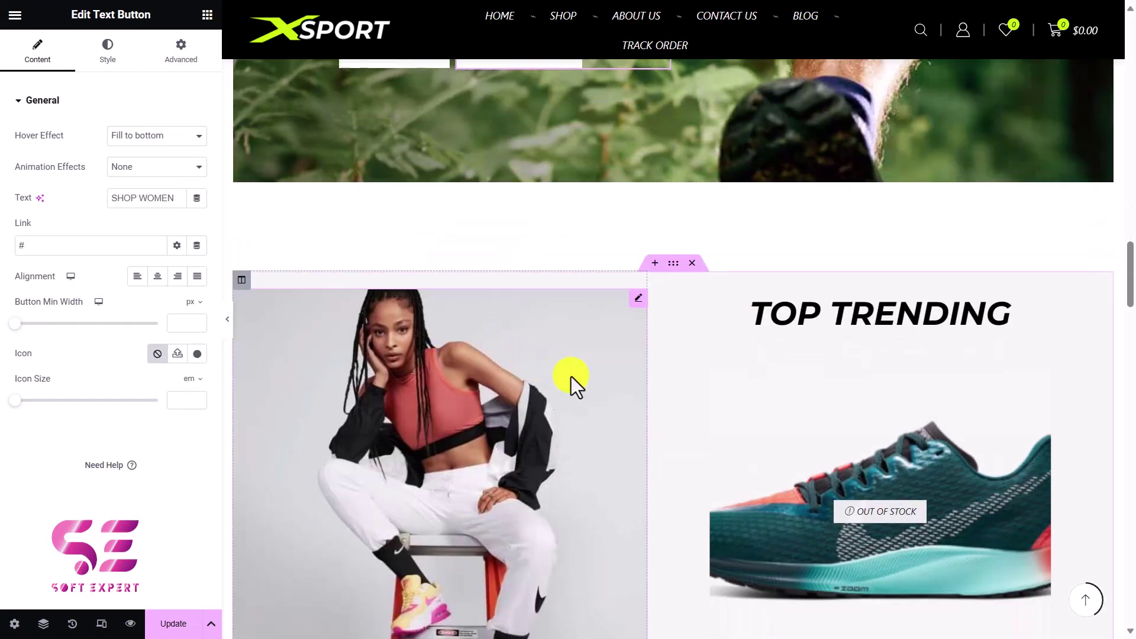
scroll(694, 319, down, 6)
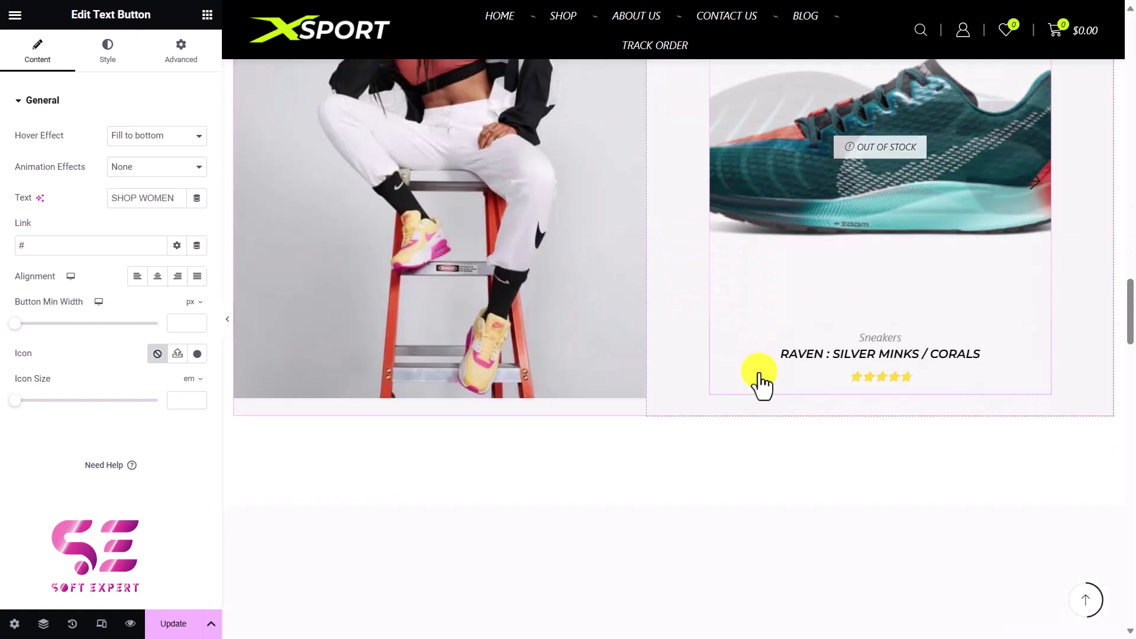
scroll(664, 272, down, 4)
scroll(657, 278, up, 1)
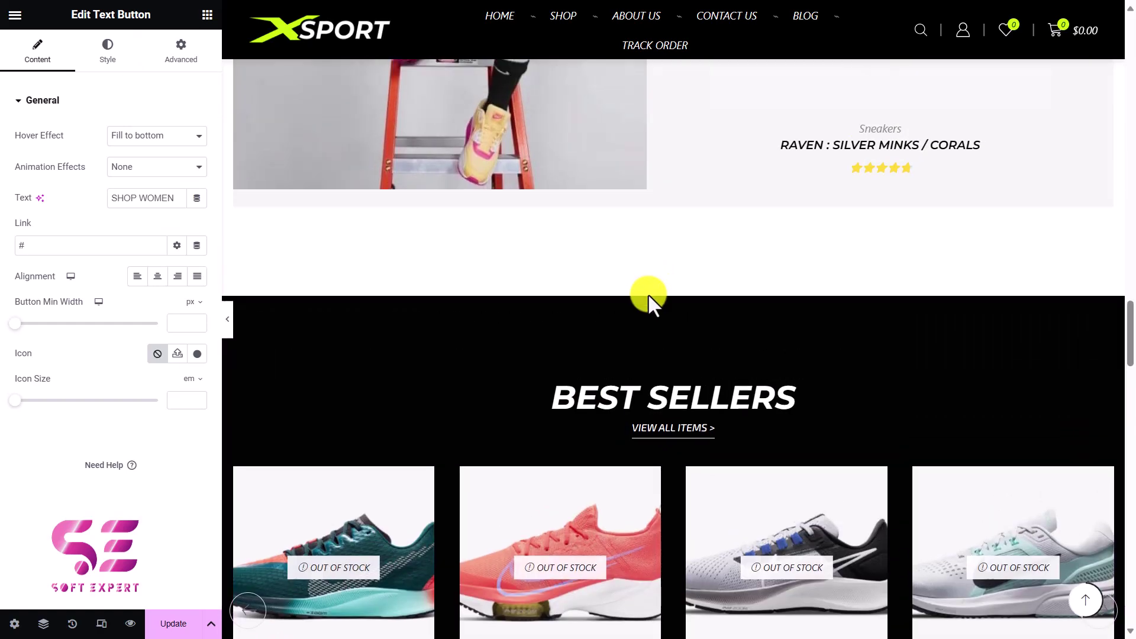
click(656, 289)
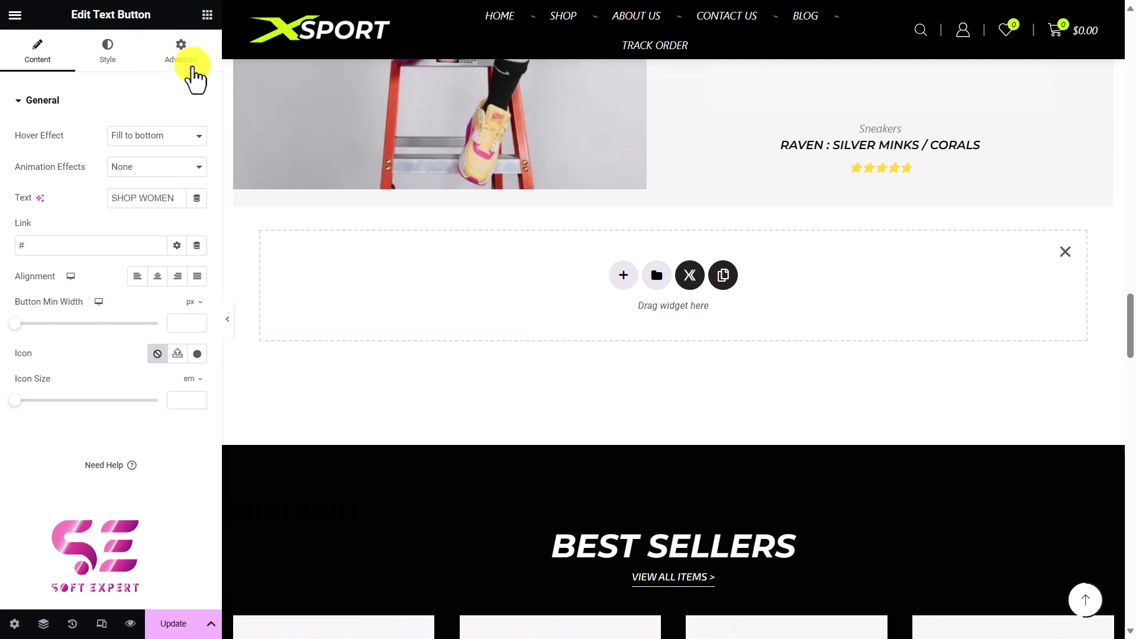
click(207, 14)
scroll(101, 289, down, 5)
scroll(79, 258, up, 5)
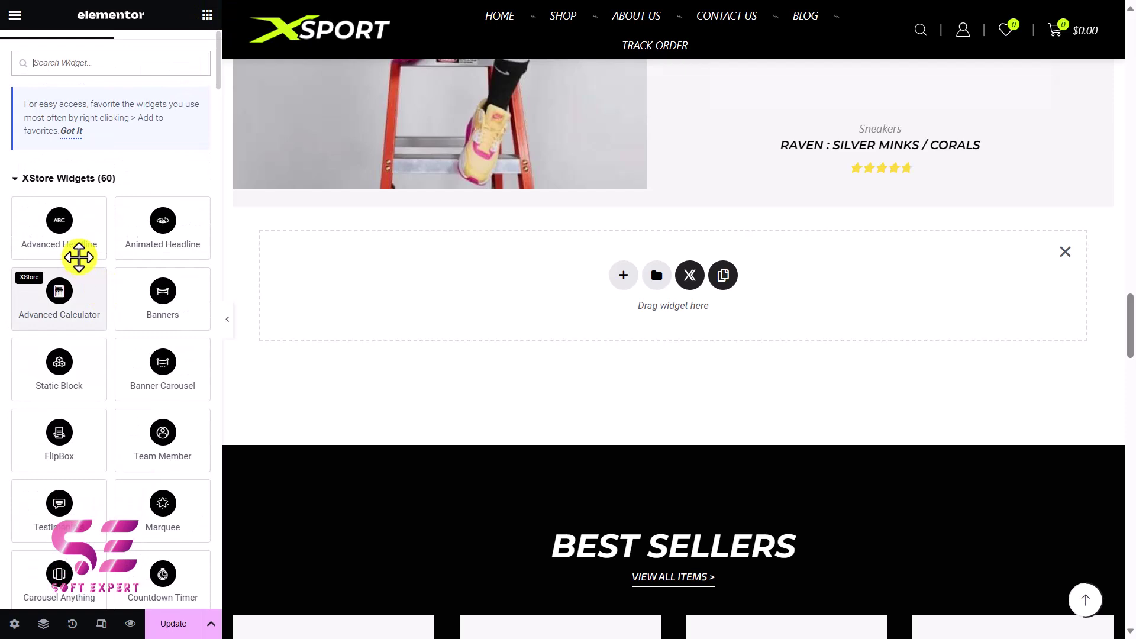
drag(76, 239, 357, 283)
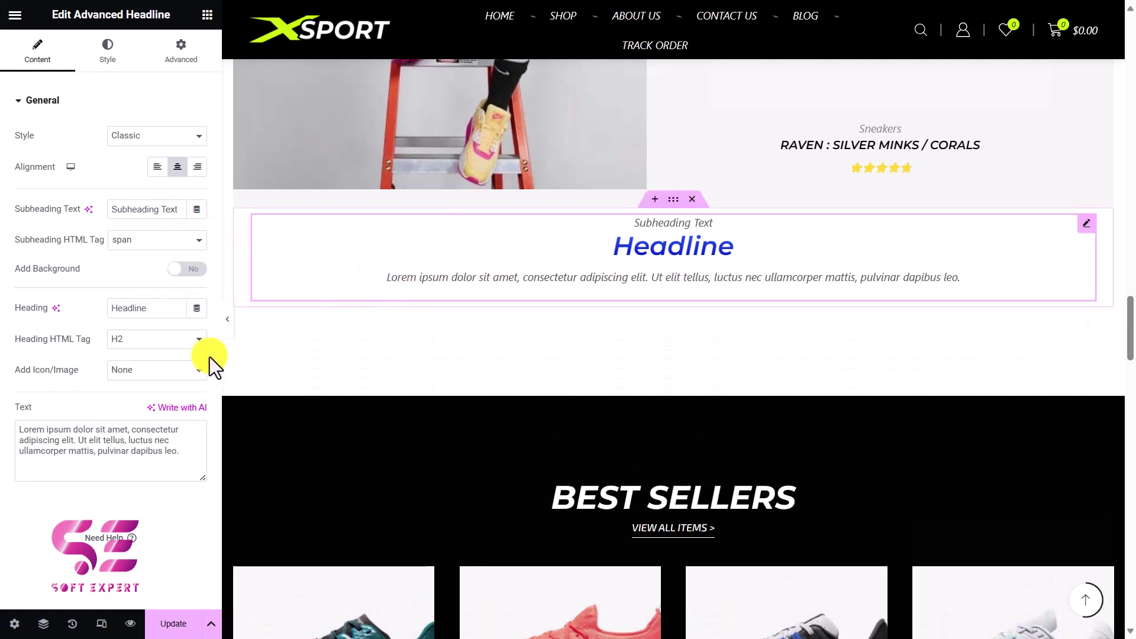
Step: Set the new headline's style to Centered With Divider
drag(135, 428, 52, 429)
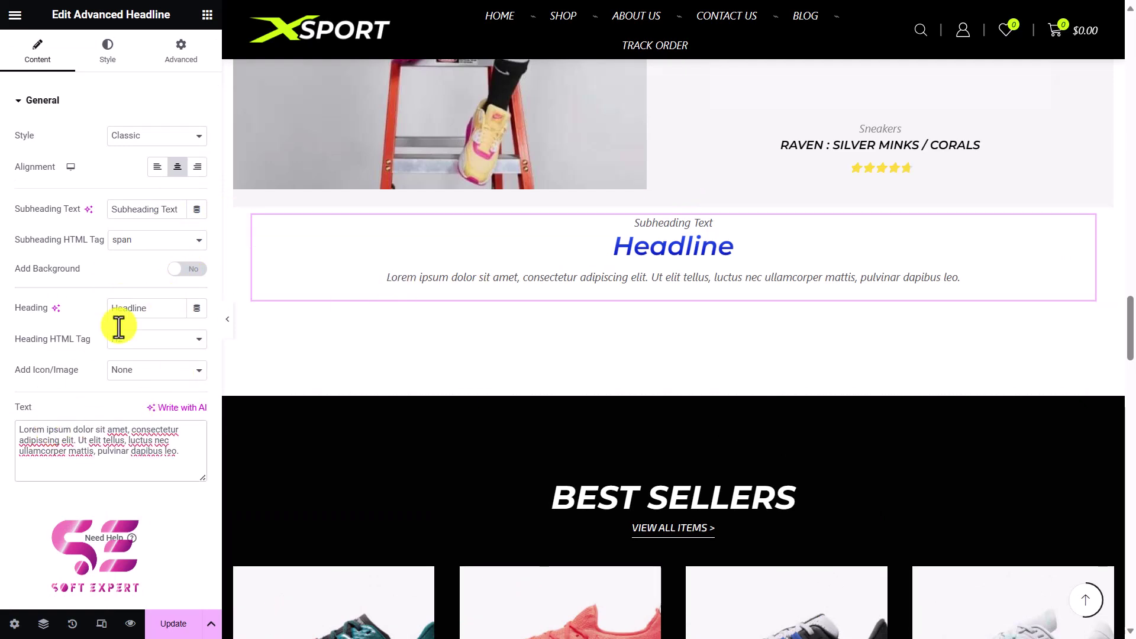
click(129, 139)
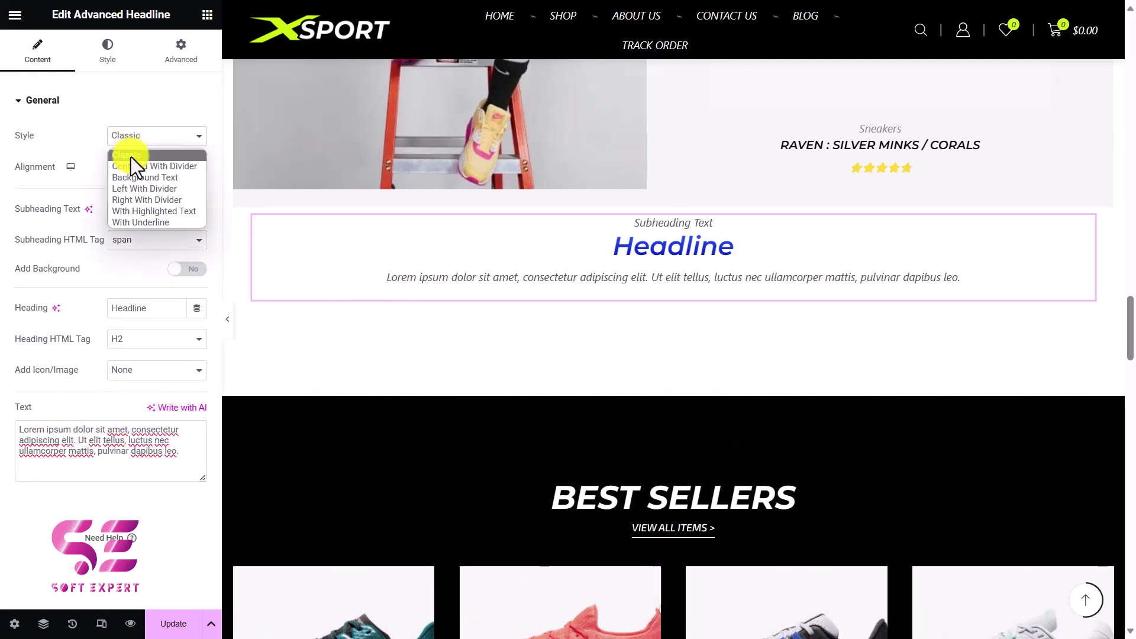
click(130, 166)
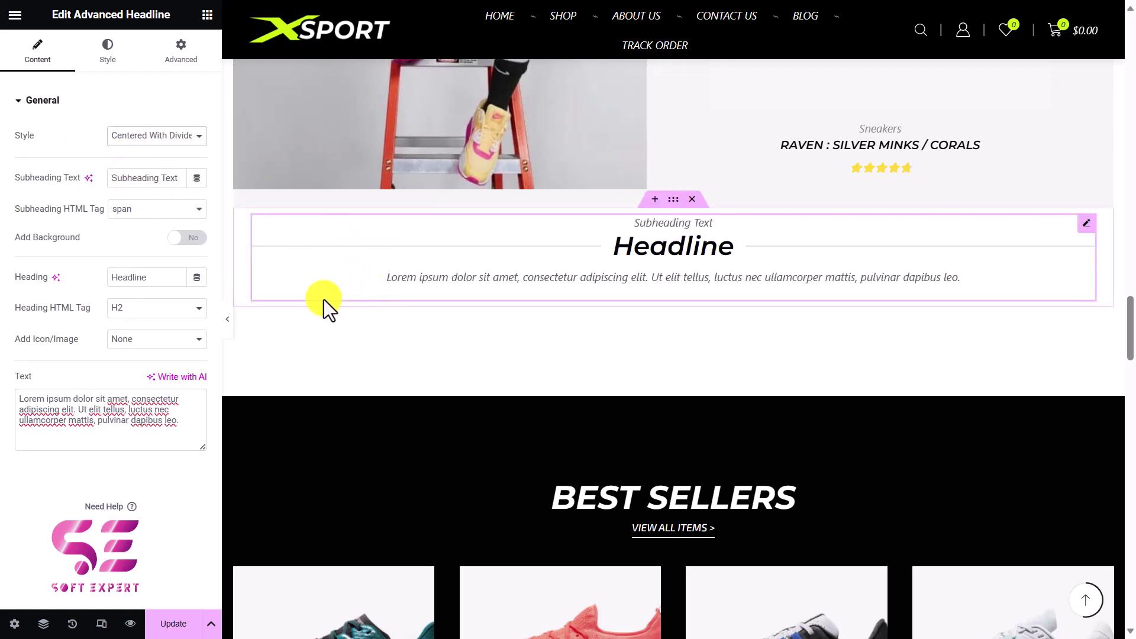
Step: Add a Static Block widget below the new headline
click(206, 16)
scroll(144, 314, down, 3)
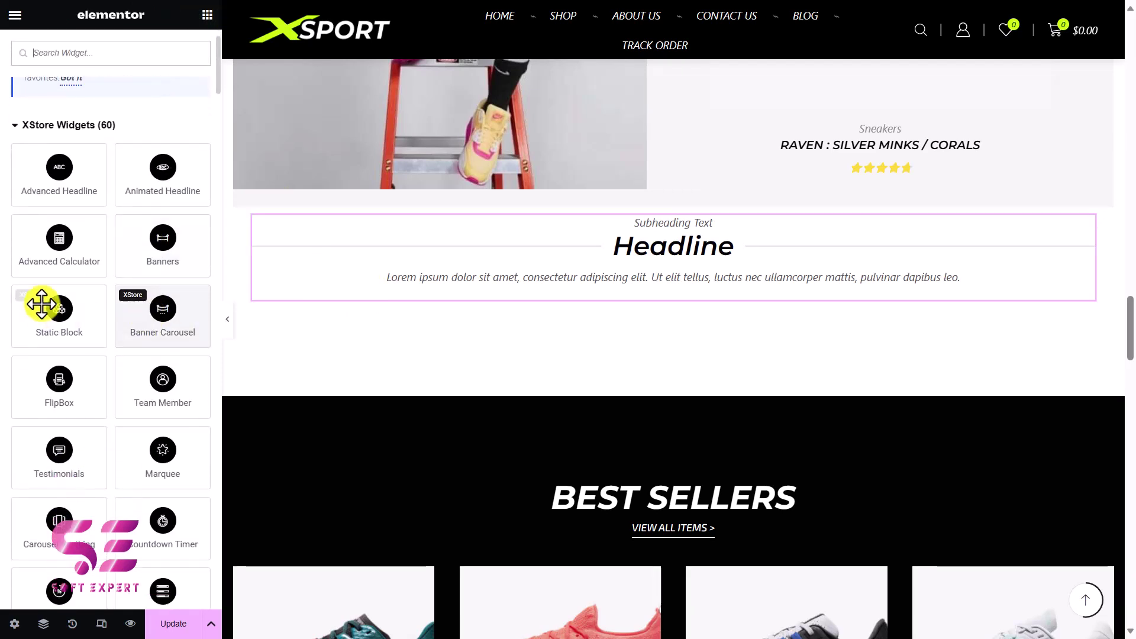
scroll(115, 300, down, 1)
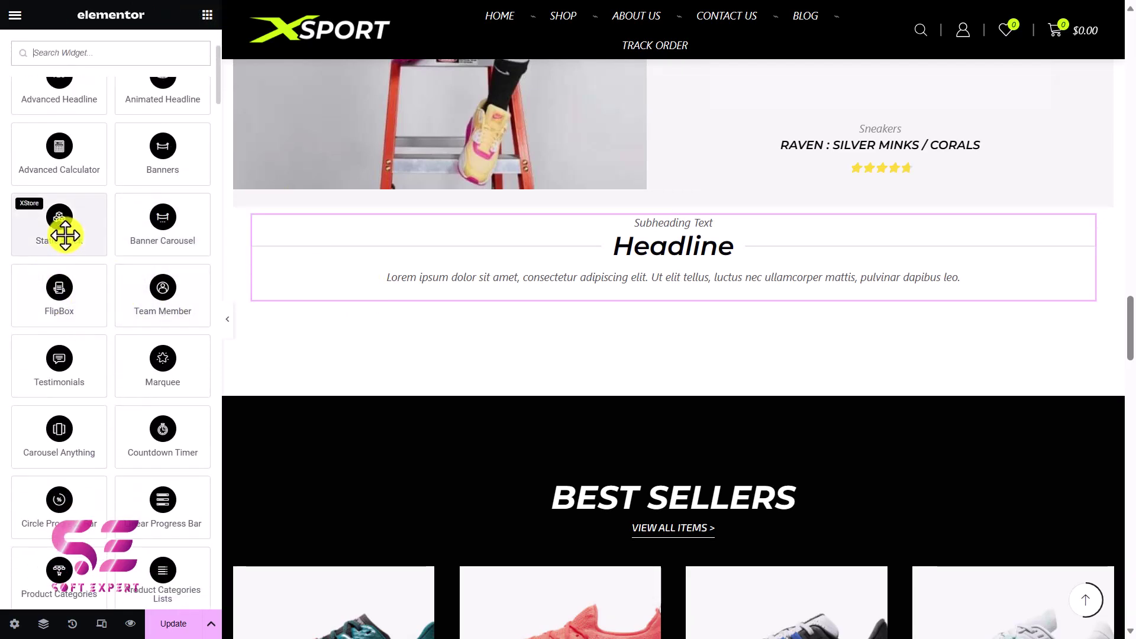
drag(55, 227, 341, 286)
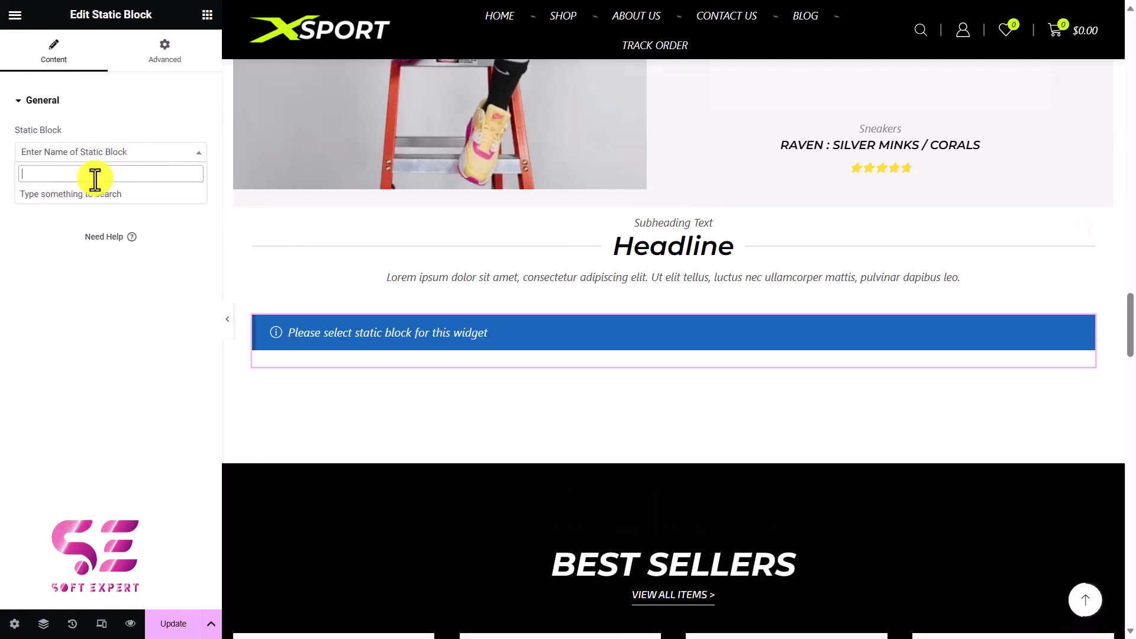
Step: Add a FlipBox widget below the static block and look over its front side settings and back side
click(207, 15)
scroll(122, 368, down, 2)
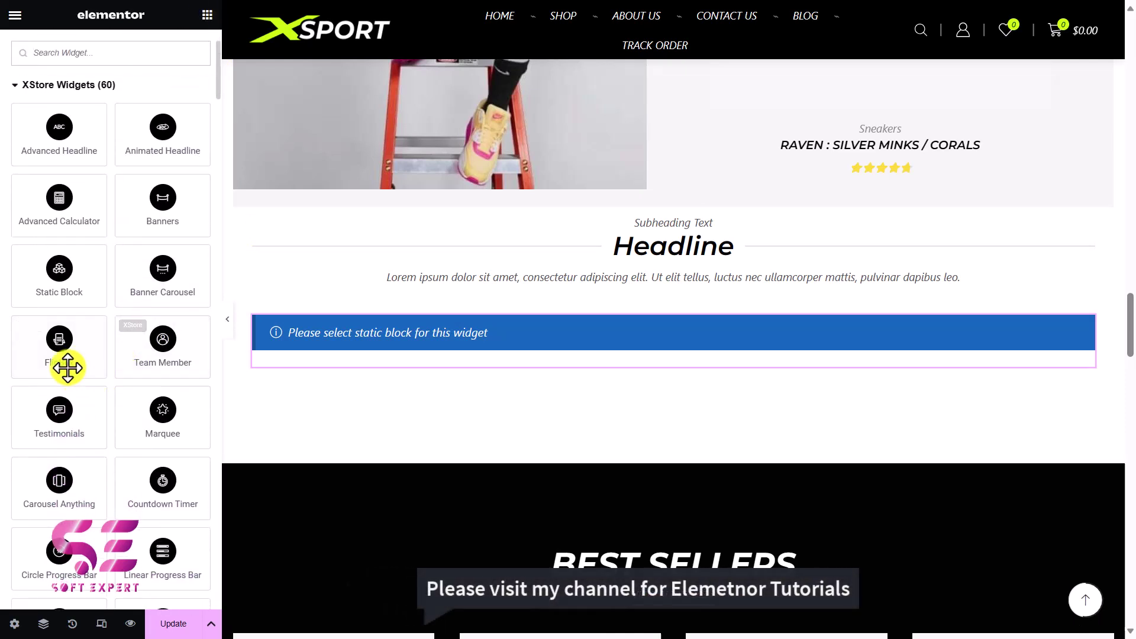
drag(67, 368, 296, 364)
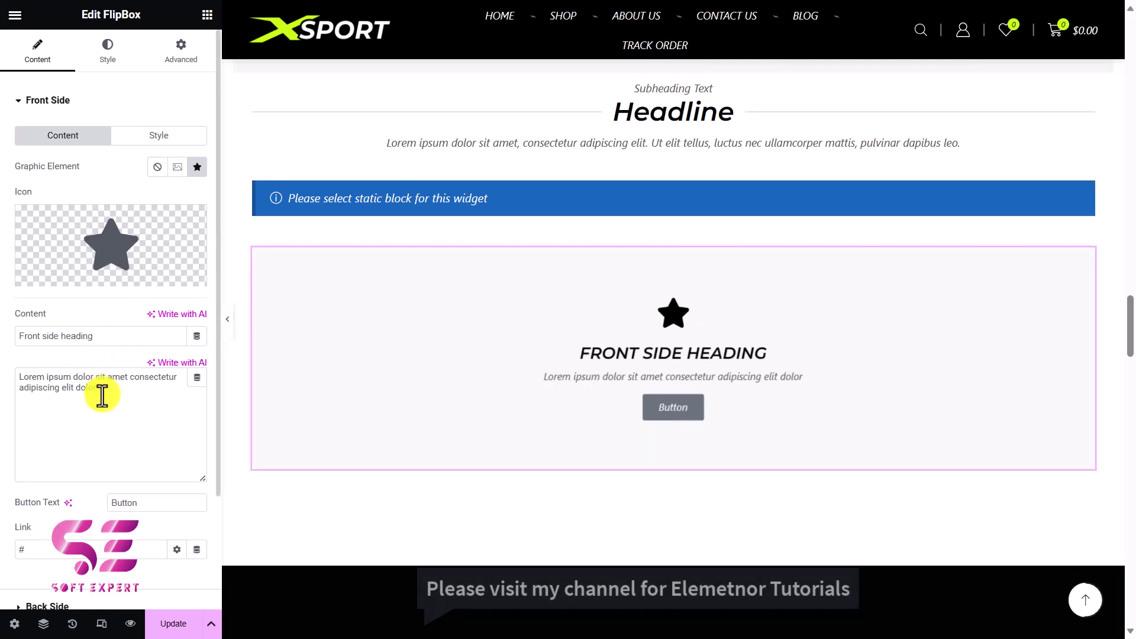
scroll(129, 441, down, 2)
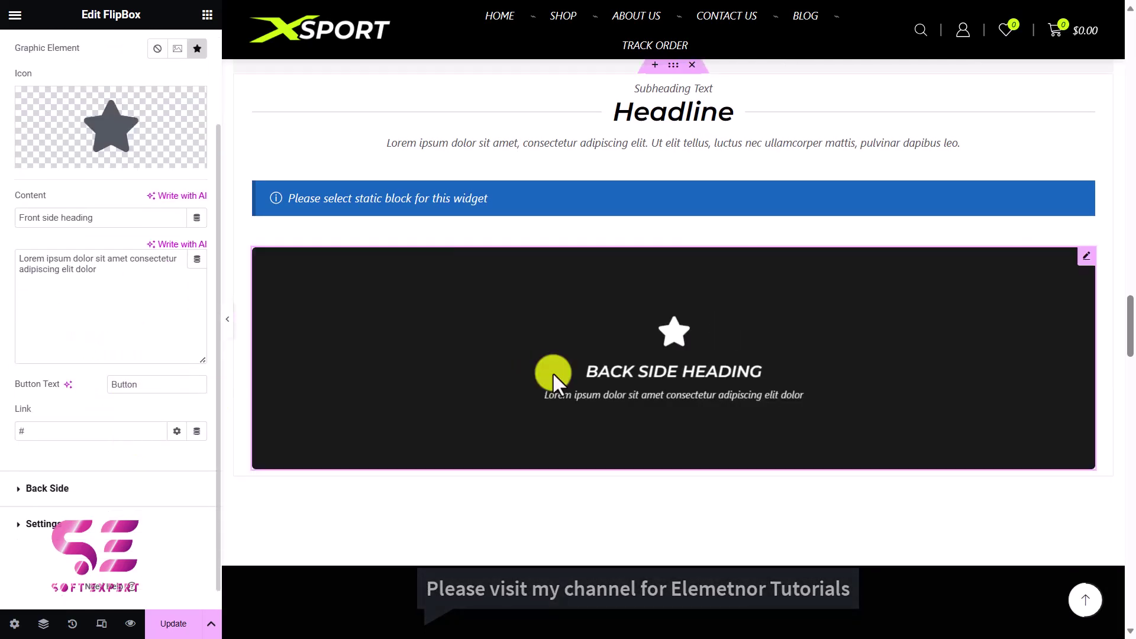
Step: Add a Products List widget below the FlipBox
scroll(553, 379, down, 2)
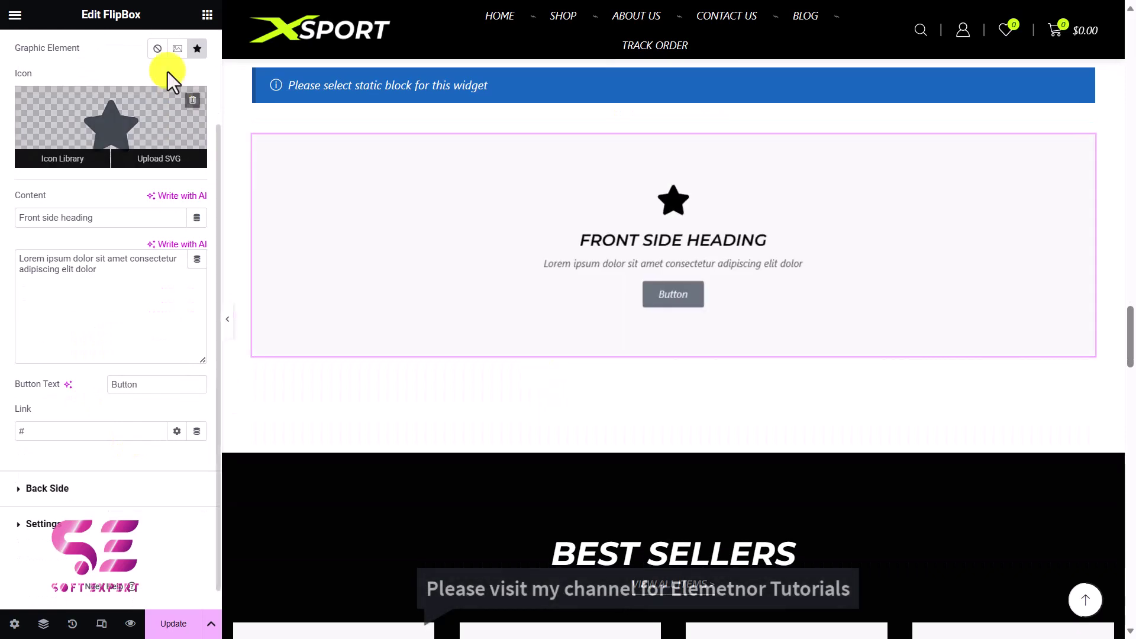
click(206, 15)
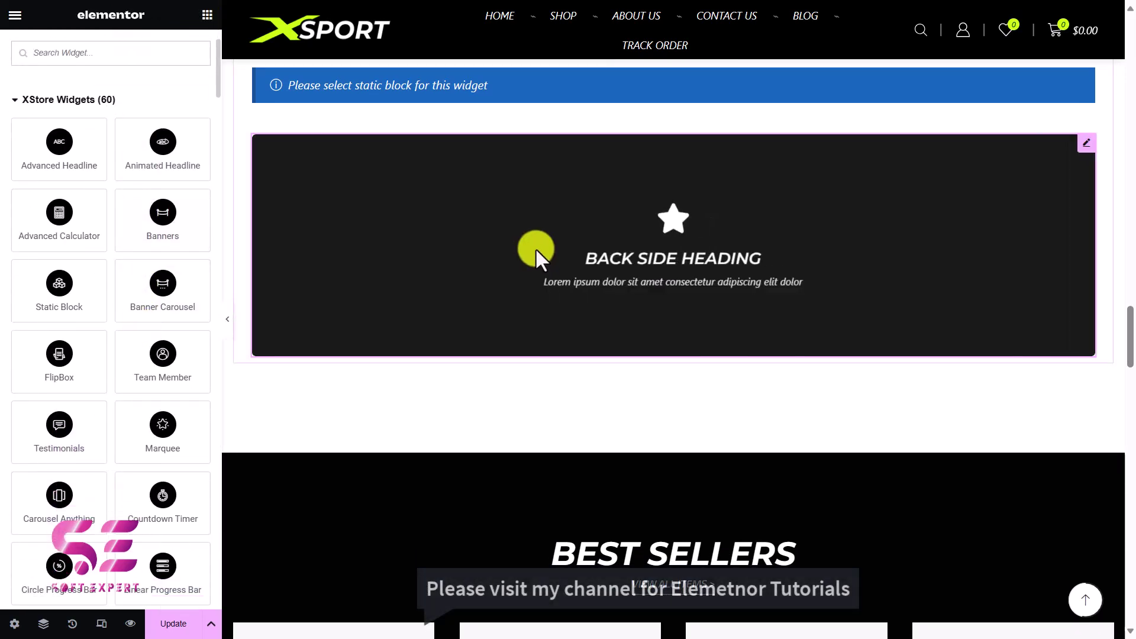
scroll(155, 424, down, 2)
scroll(160, 325, down, 6)
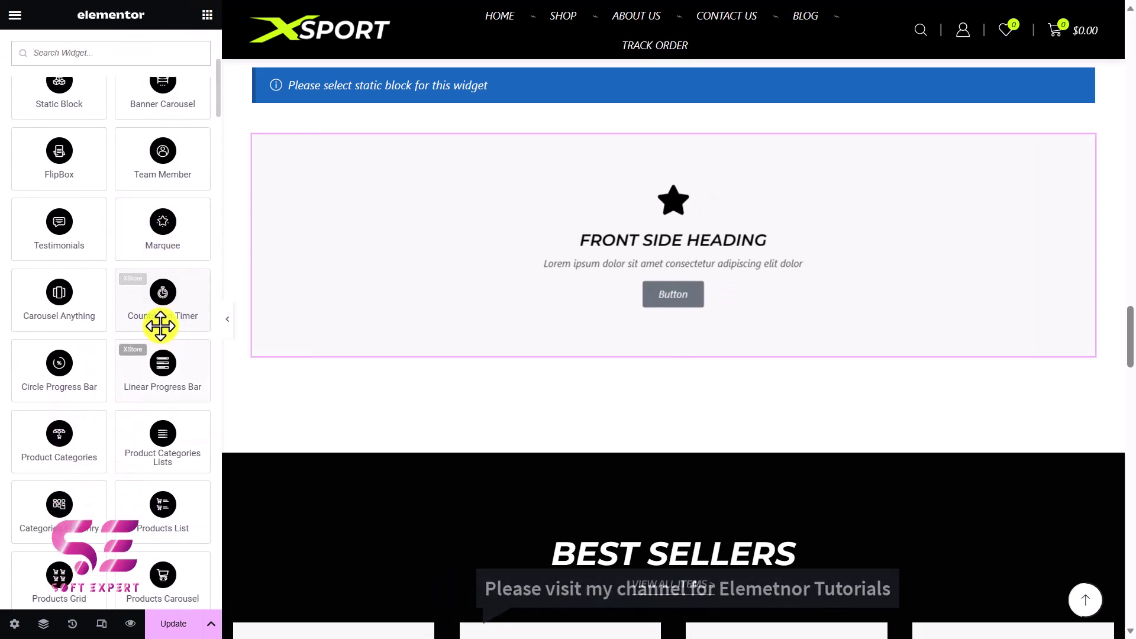
drag(186, 264, 347, 337)
Step: Add a Carousel Anything widget between the static block and the FlipBox
click(207, 15)
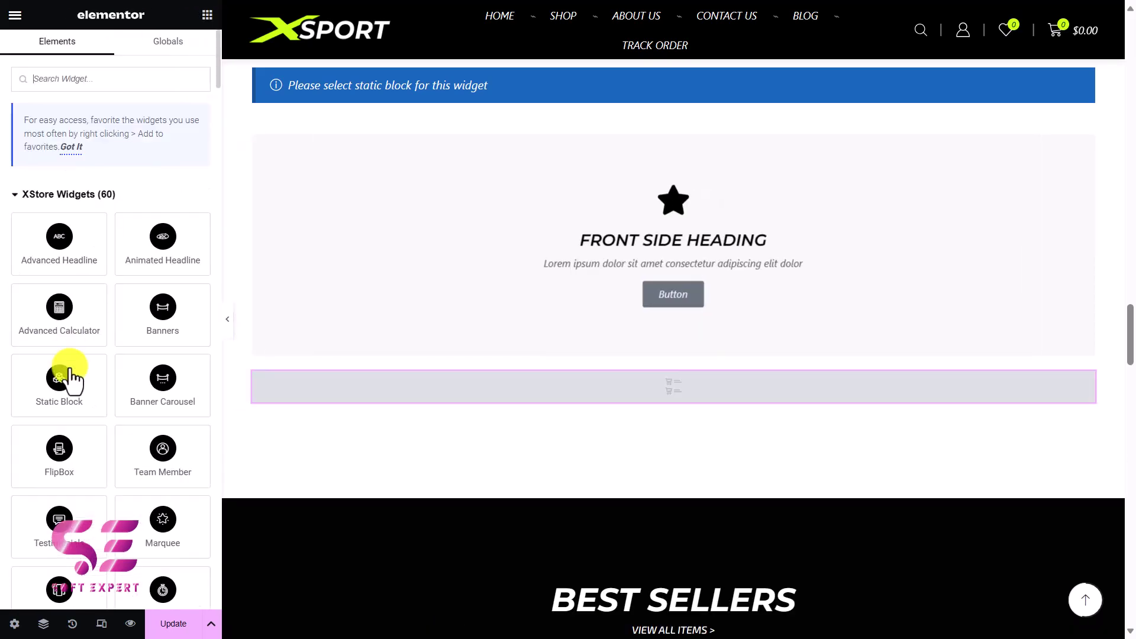
scroll(71, 370, down, 5)
scroll(71, 376, down, 1)
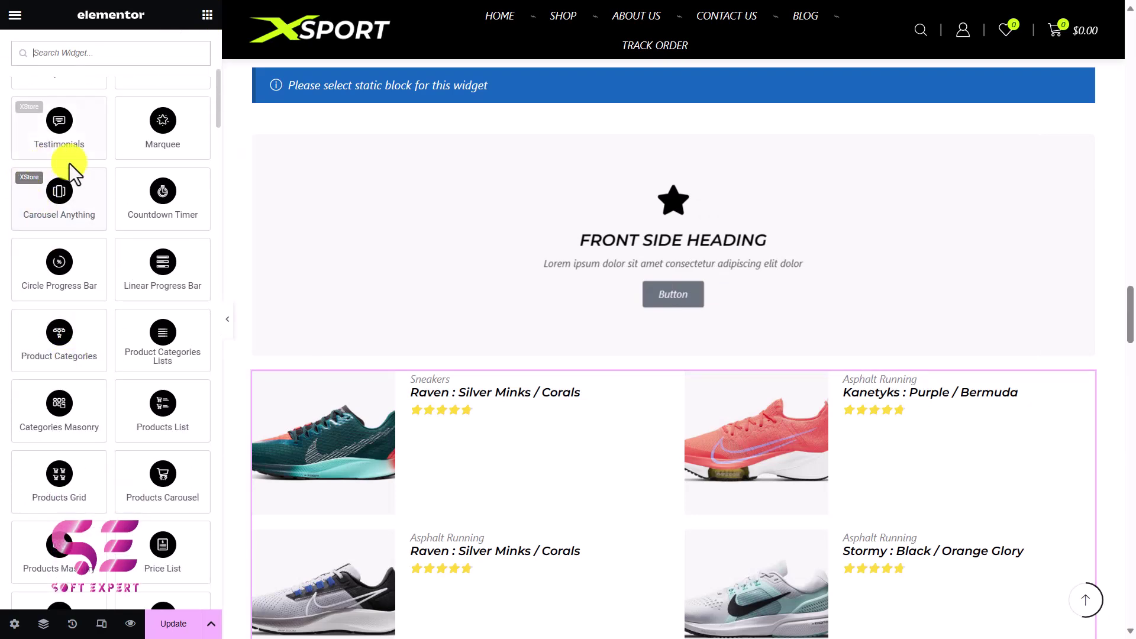
drag(59, 199, 351, 146)
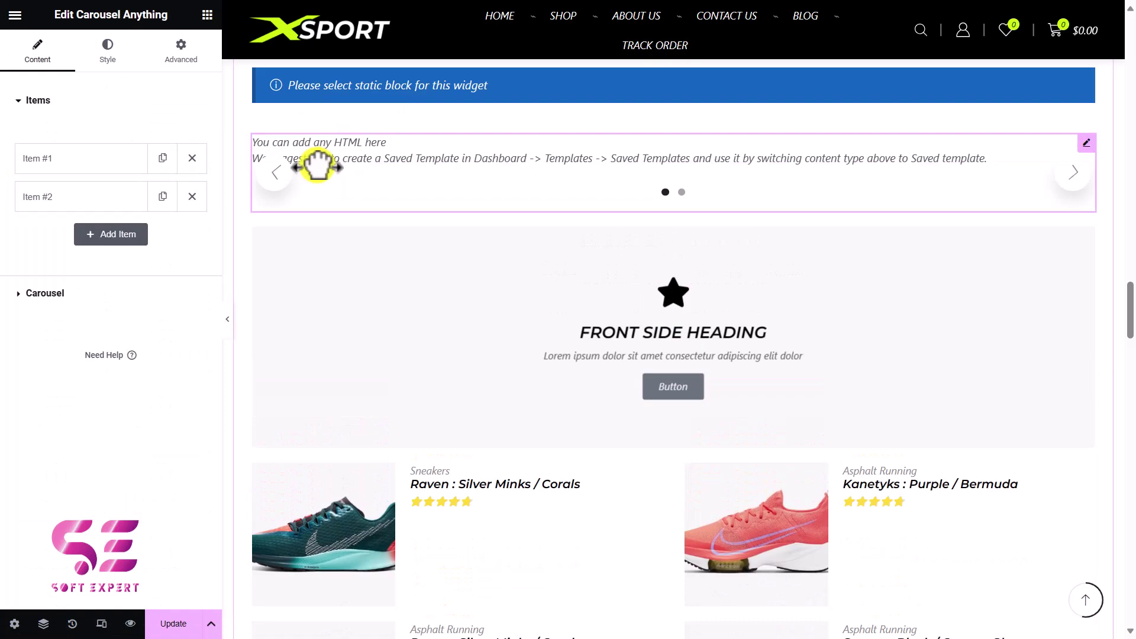
Step: Examine the content type options and text of the carousel's first item, and look over the newly added widgets on the page
click(98, 161)
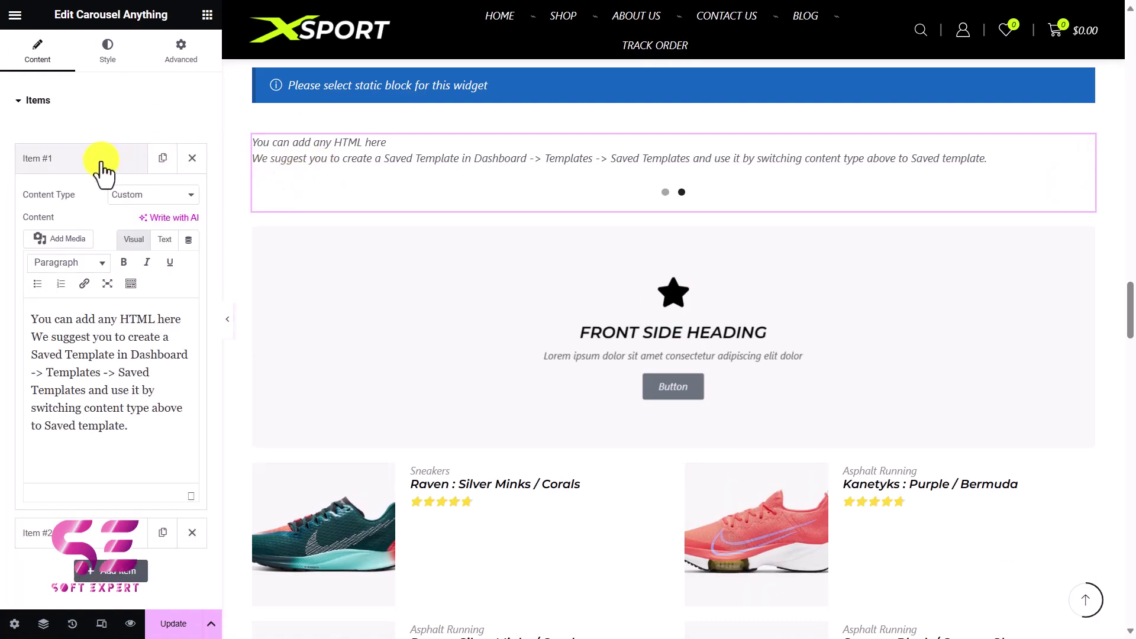
click(136, 197)
click(137, 213)
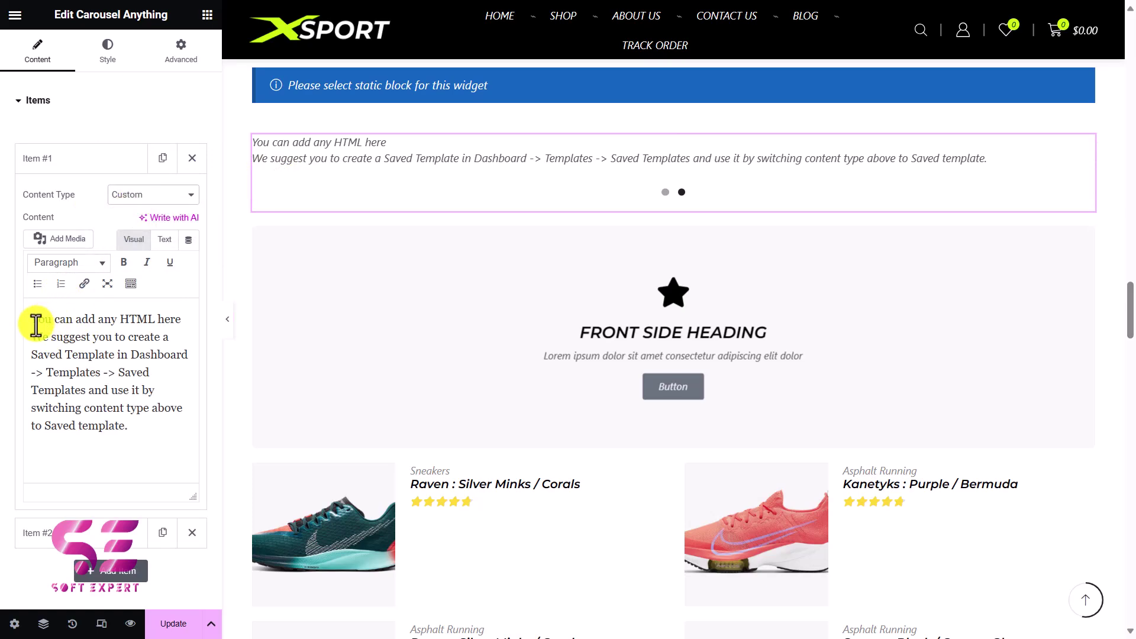
drag(34, 322, 134, 432)
click(134, 431)
scroll(359, 278, up, 1)
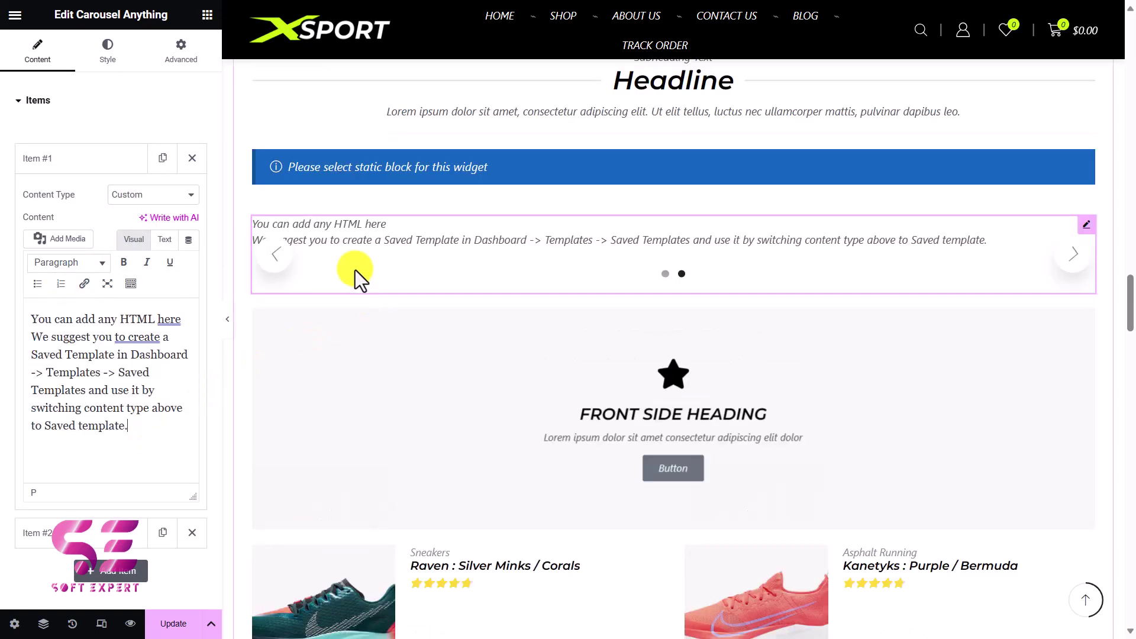
scroll(467, 269, down, 2)
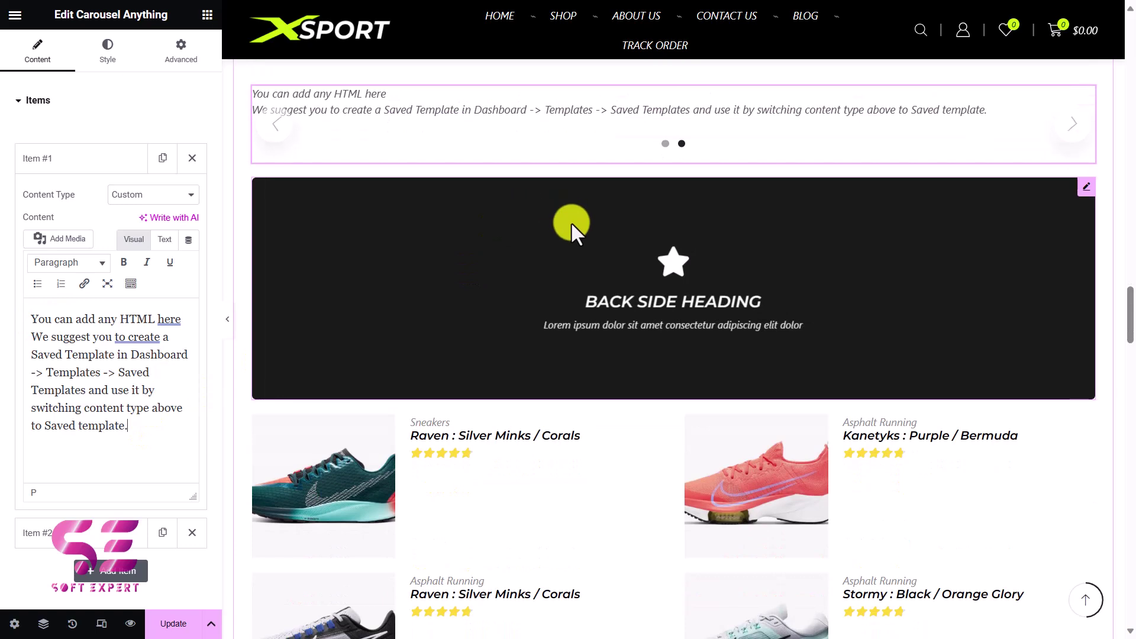
scroll(572, 224, down, 3)
scroll(572, 223, up, 5)
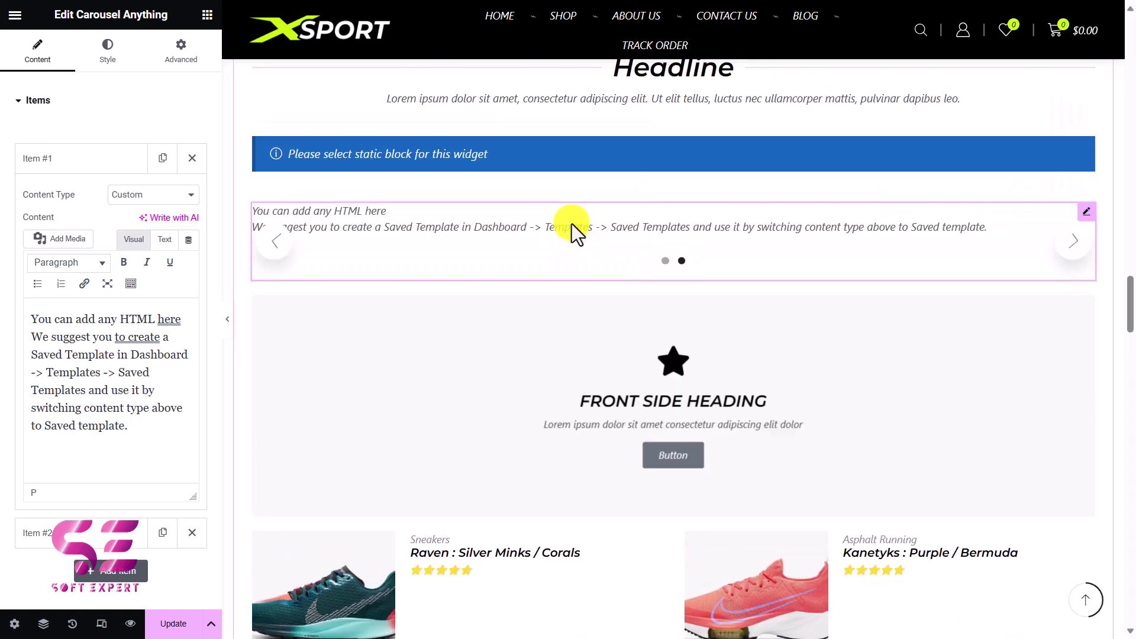
scroll(572, 224, down, 2)
mouse_move(570, 222)
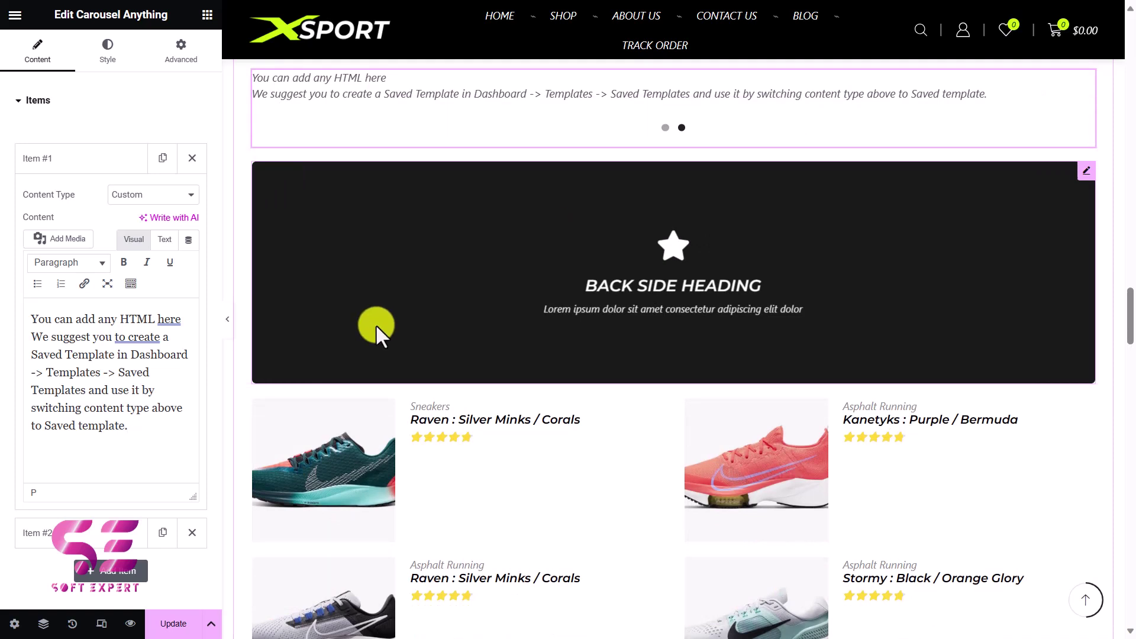
Step: Leave the home page editor and discard the unsaved widget changes
key(F5)
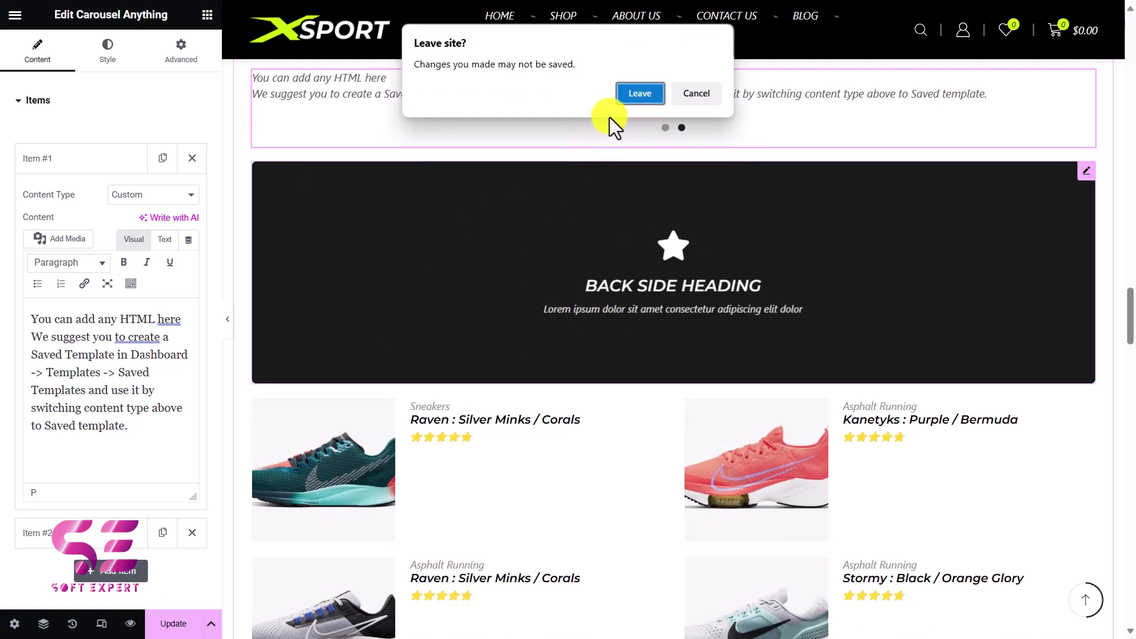
click(638, 93)
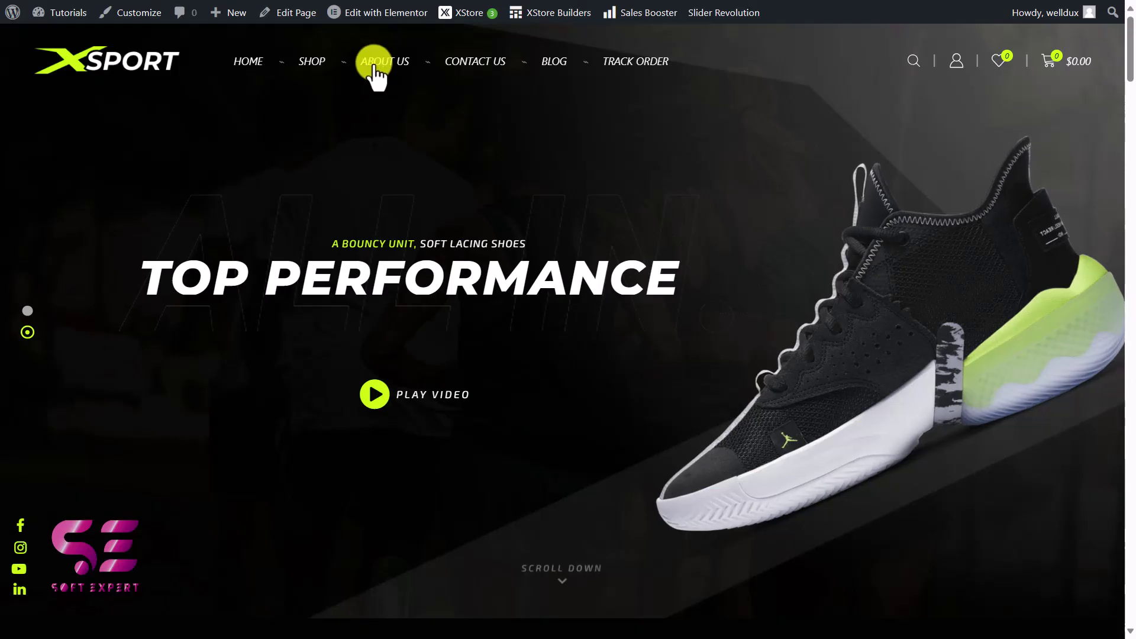
Step: Open the Shop page and look over its banners, filters, product grid and footer
click(309, 62)
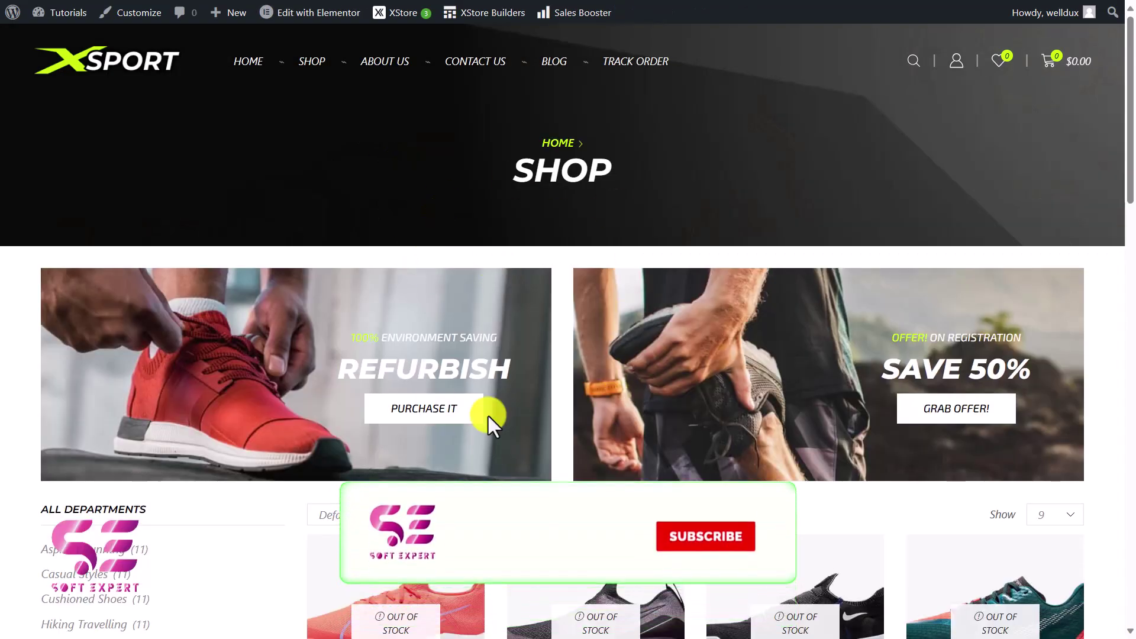
mouse_move(286, 20)
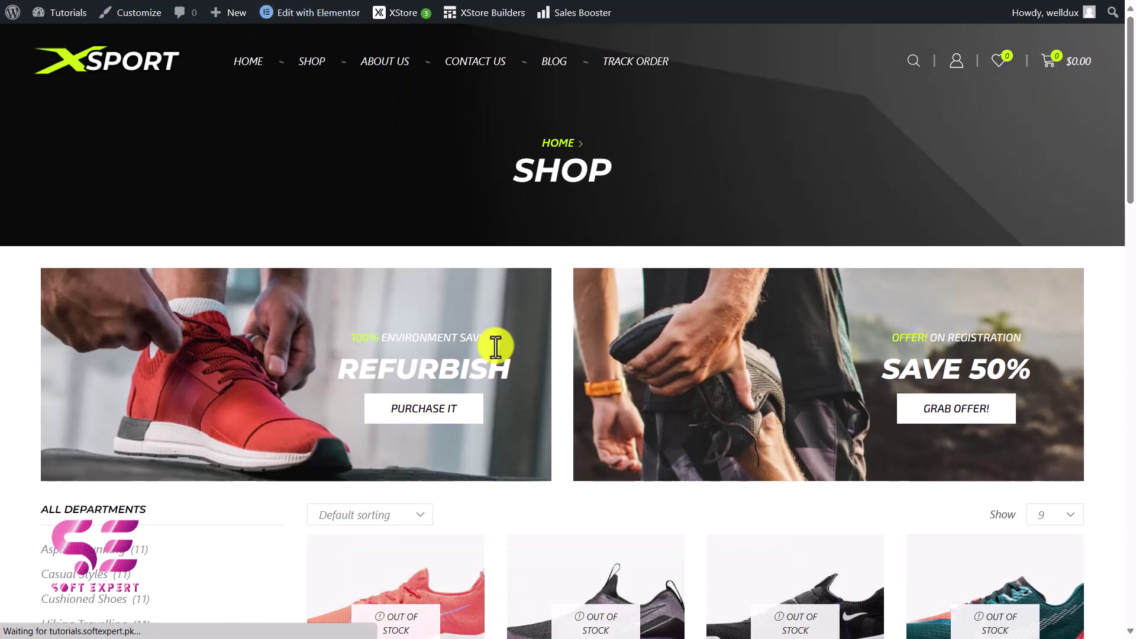
scroll(497, 342, down, 20)
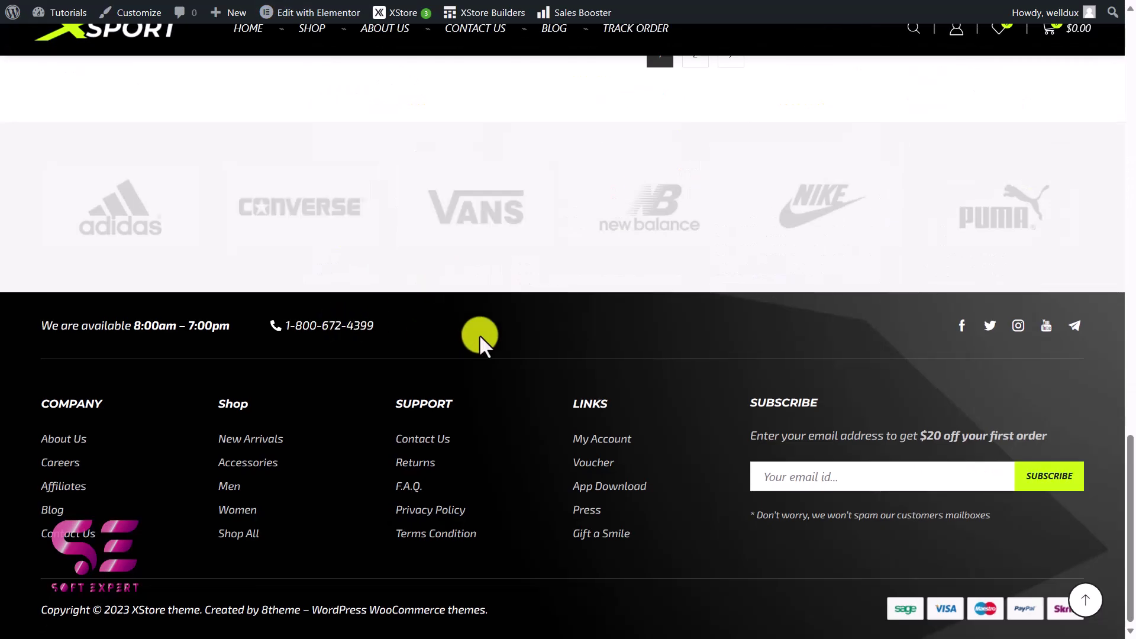
scroll(480, 336, up, 20)
scroll(442, 324, down, 5)
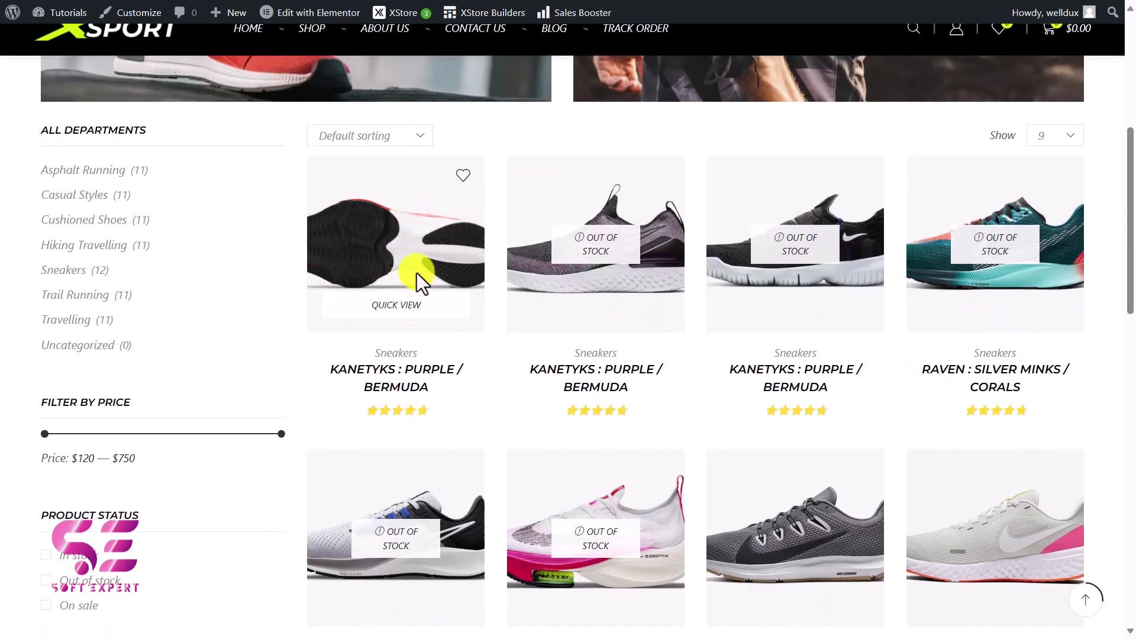
Step: Open the first product in the shop grid and open its page for editing in Elementor
click(384, 314)
mouse_move(383, 21)
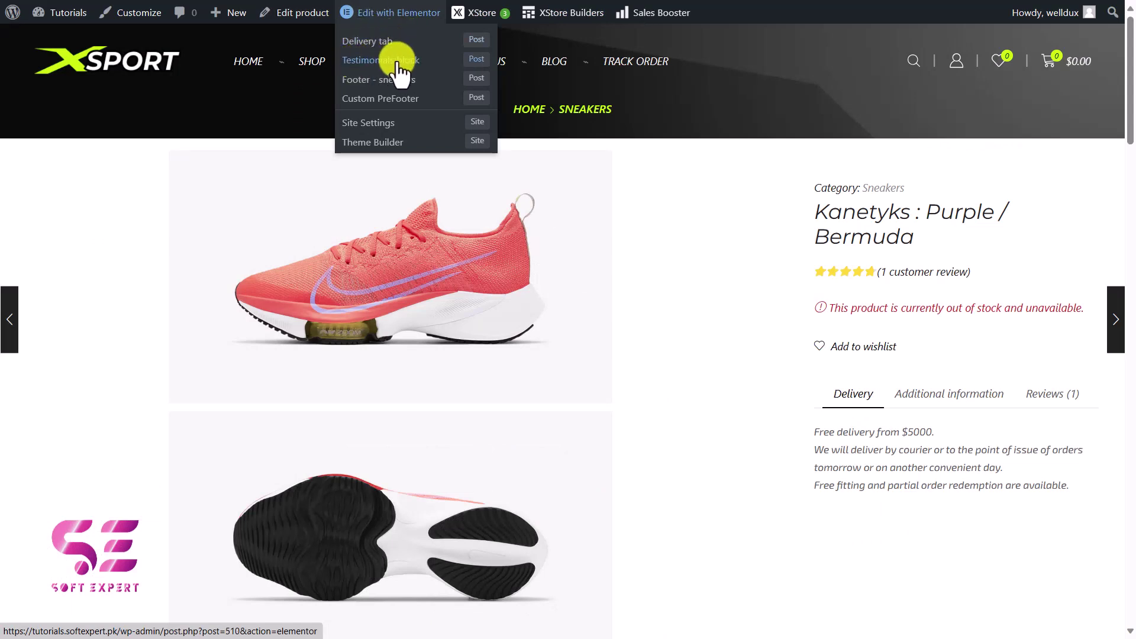
click(386, 22)
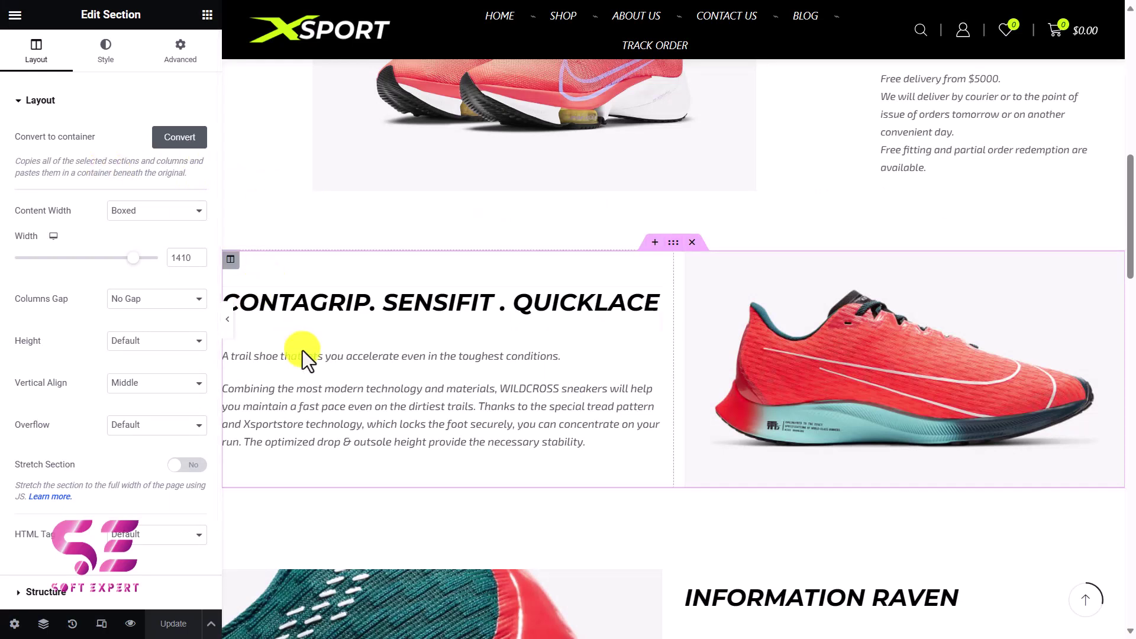
Step: Examine the product page's editable heading, shoe image, information table and testimonials slider in Elementor
click(380, 307)
click(794, 354)
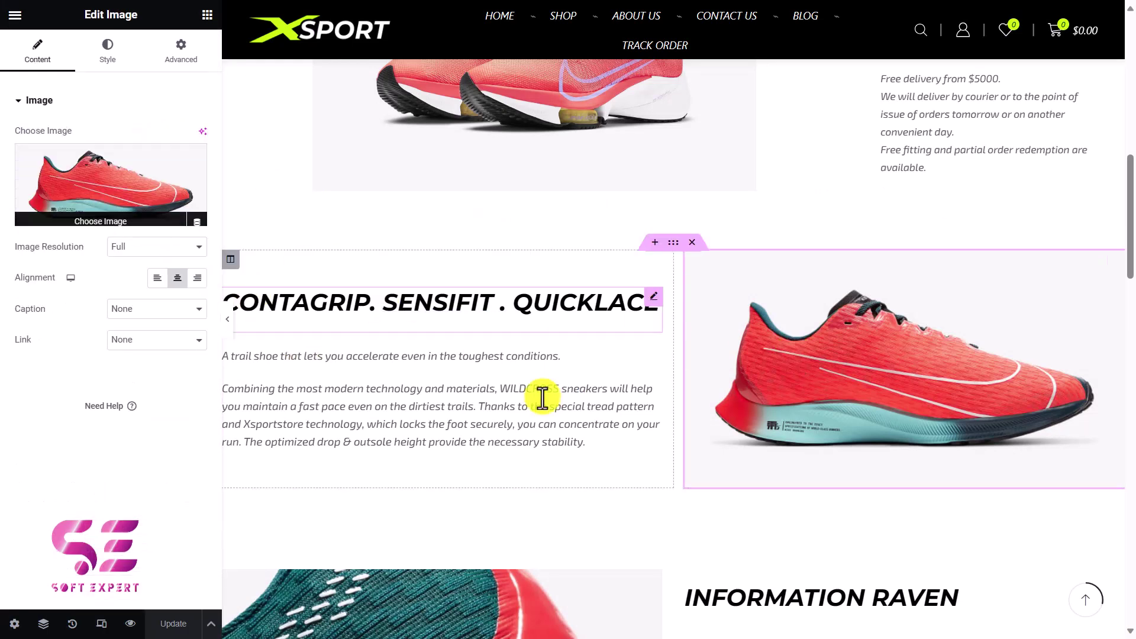
scroll(542, 398, down, 5)
click(755, 386)
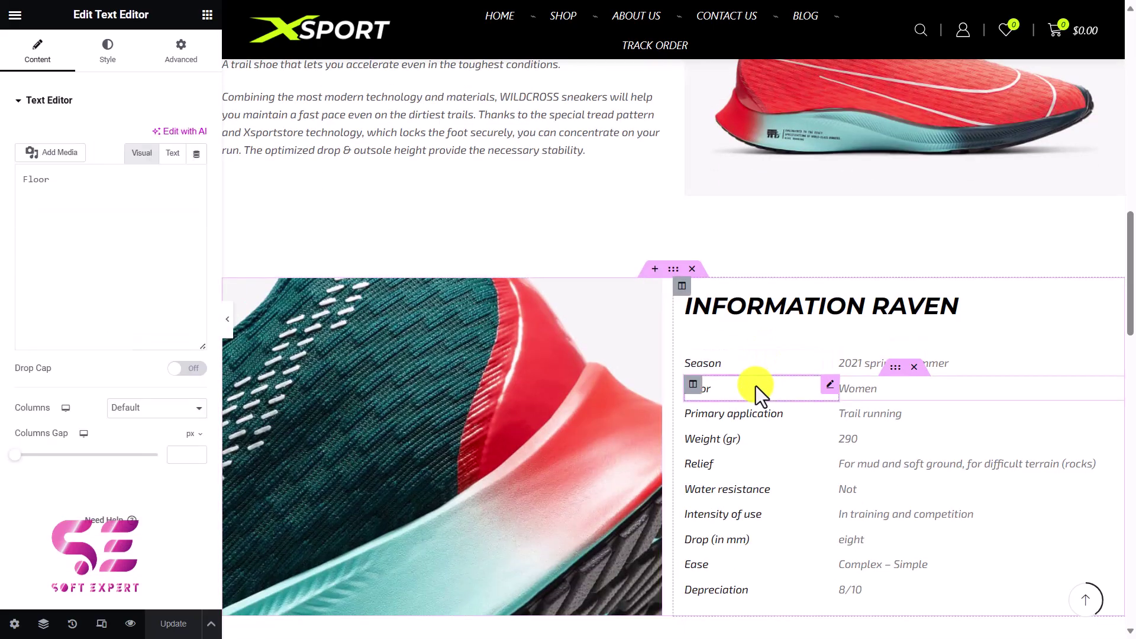
scroll(630, 356, down, 10)
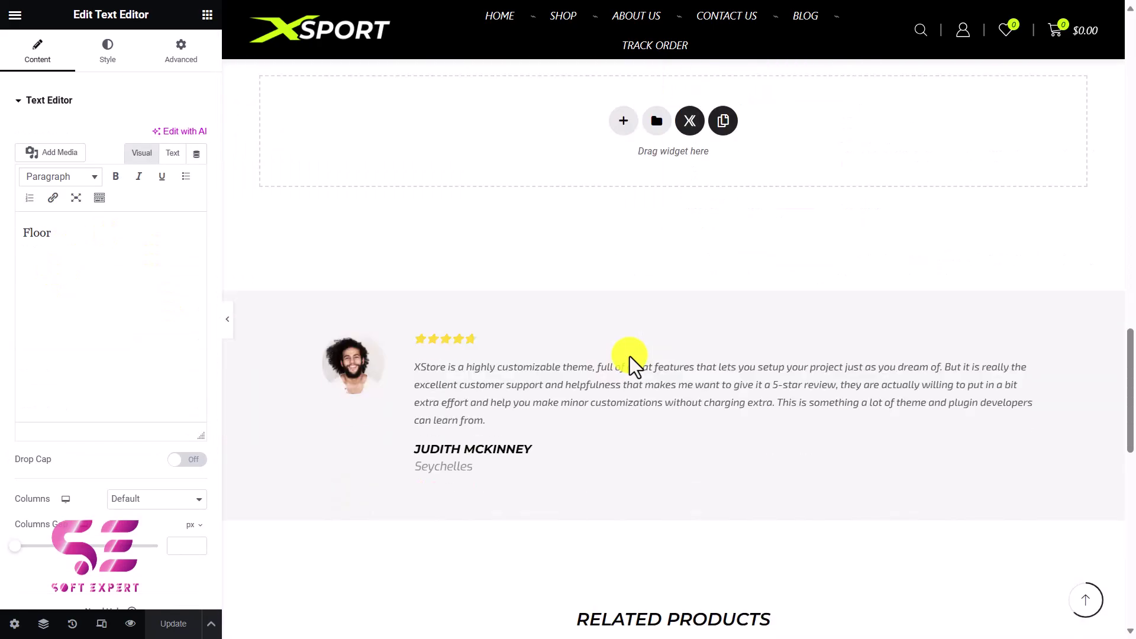
scroll(630, 356, down, 3)
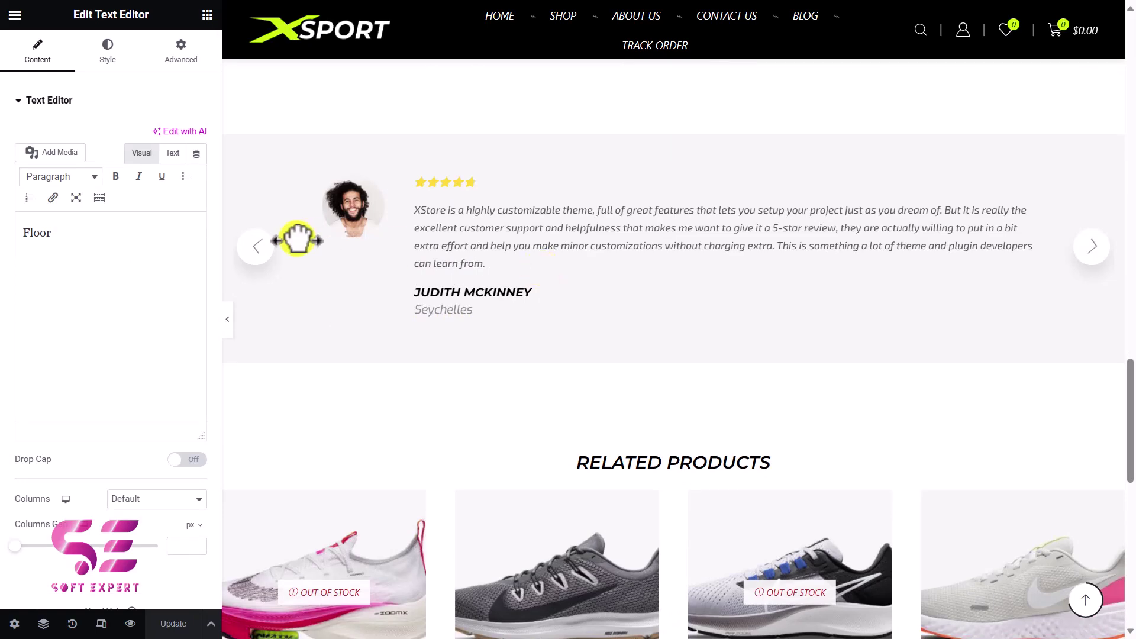
click(255, 259)
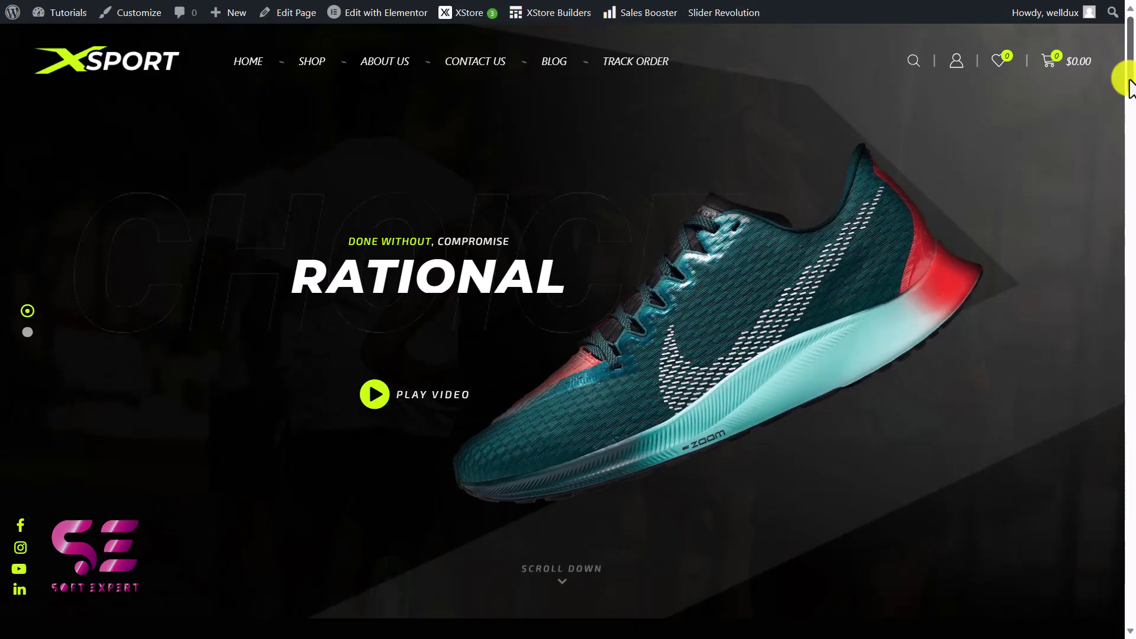
Step: Look over the whole live home page from the hero slider down to the footer
drag(1124, 83, 1129, 580)
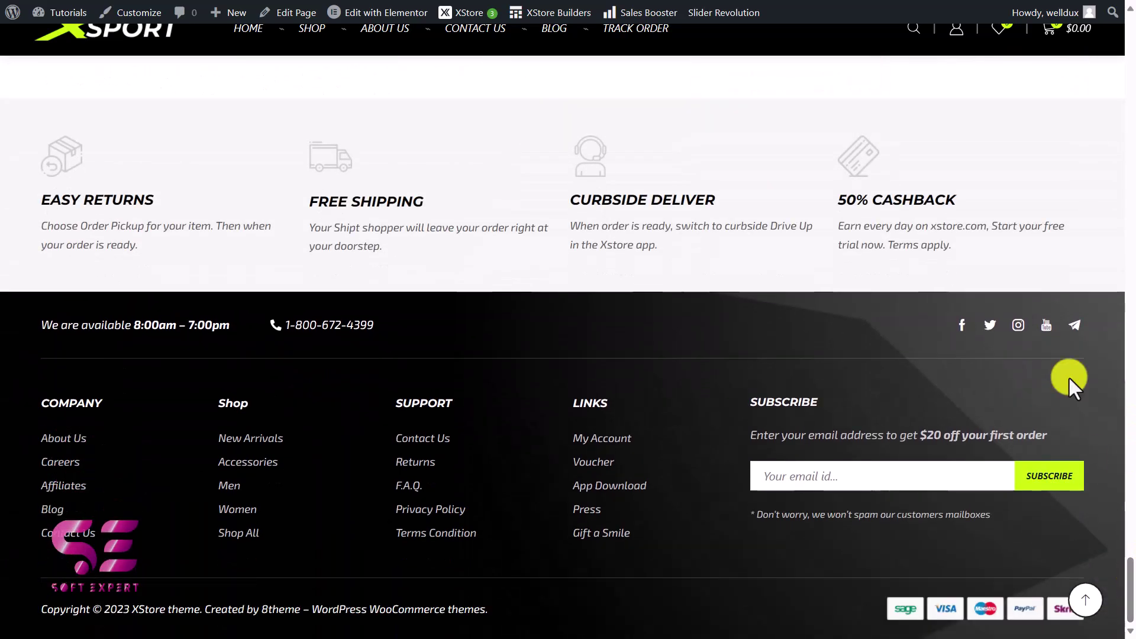